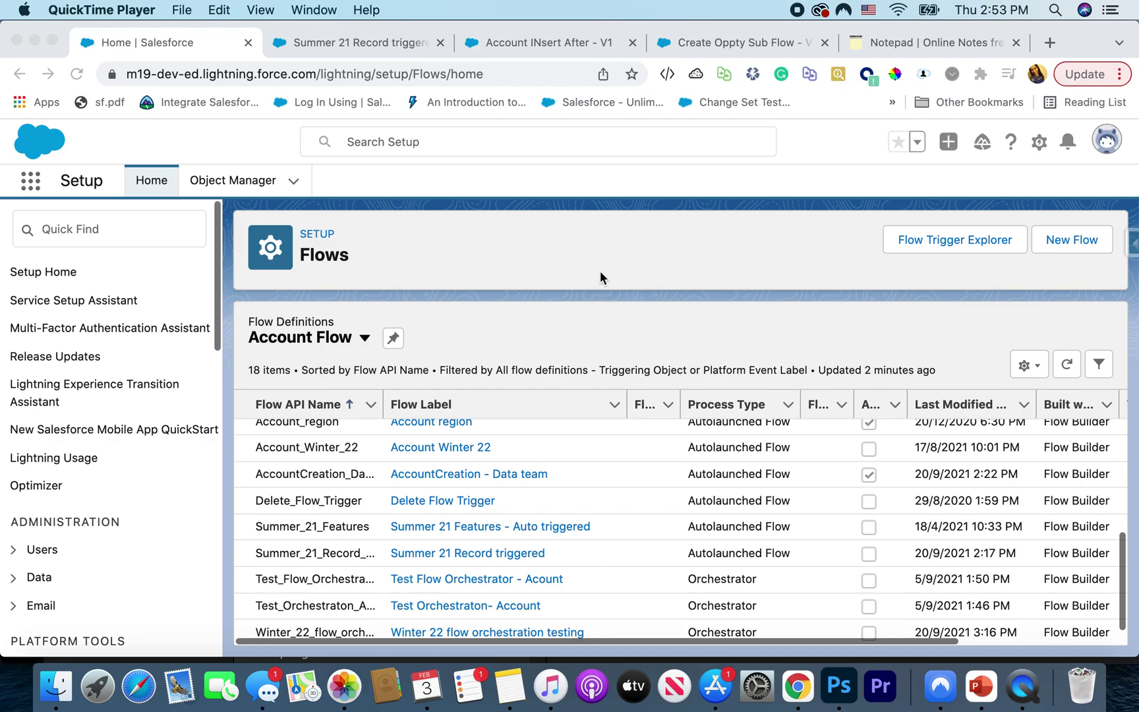
- Open the Flow Trigger Explorer from the Flows setup page
click(934, 242)
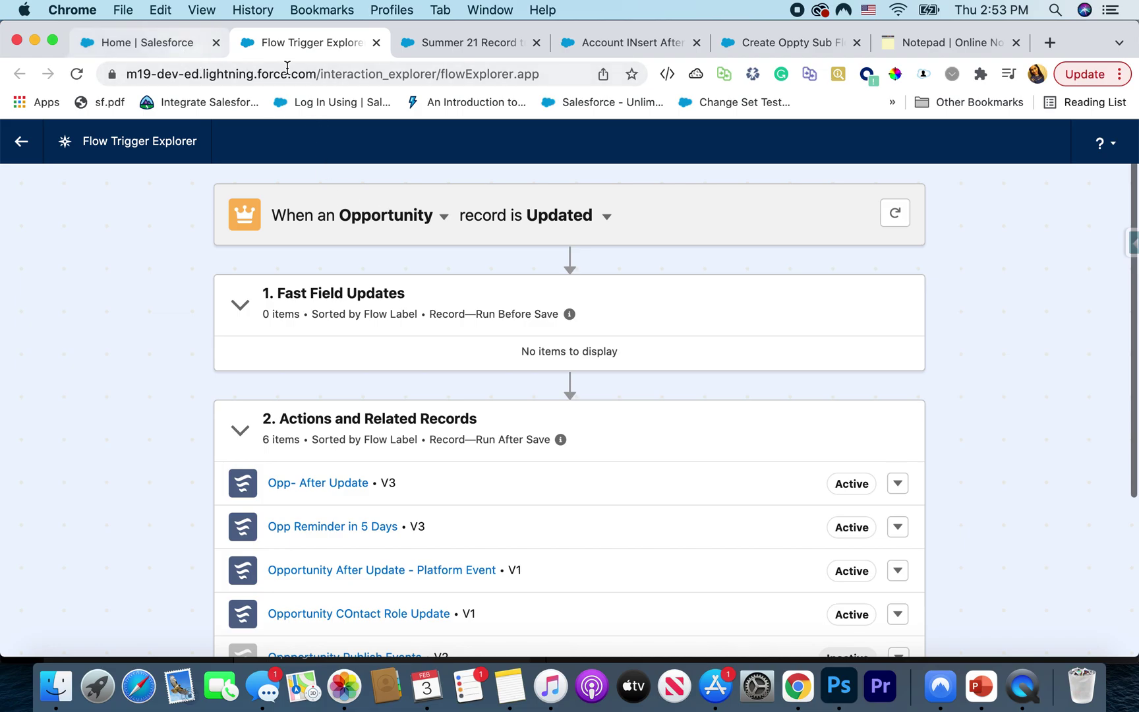
click(155, 45)
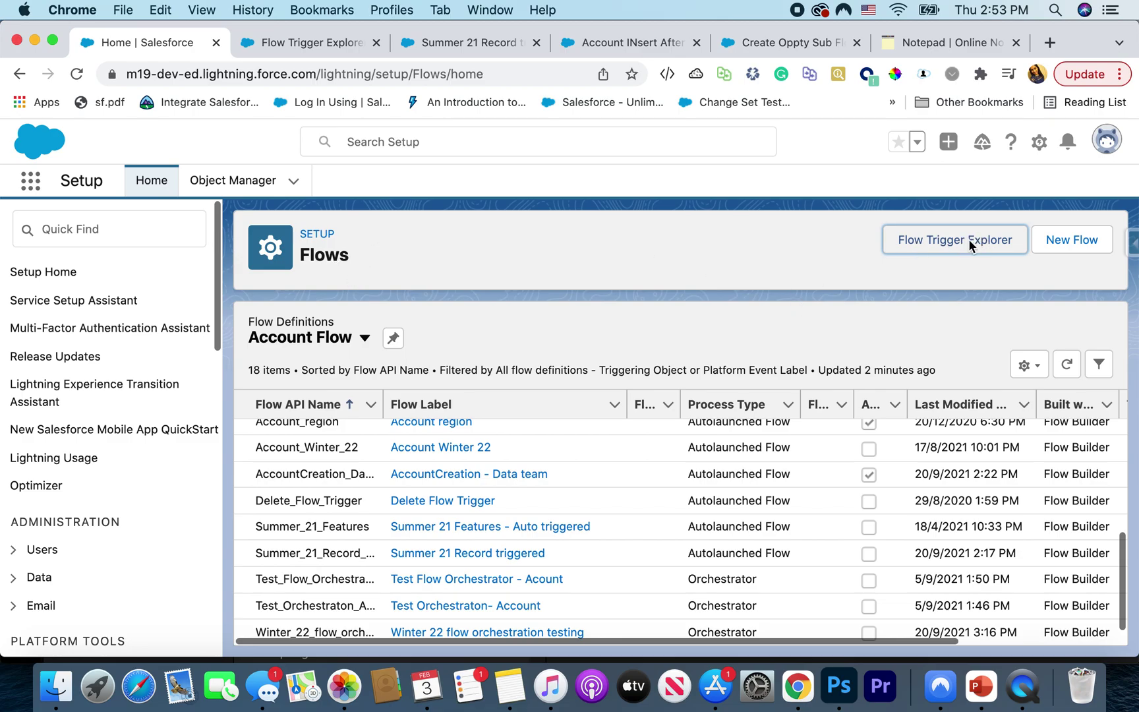
click(315, 48)
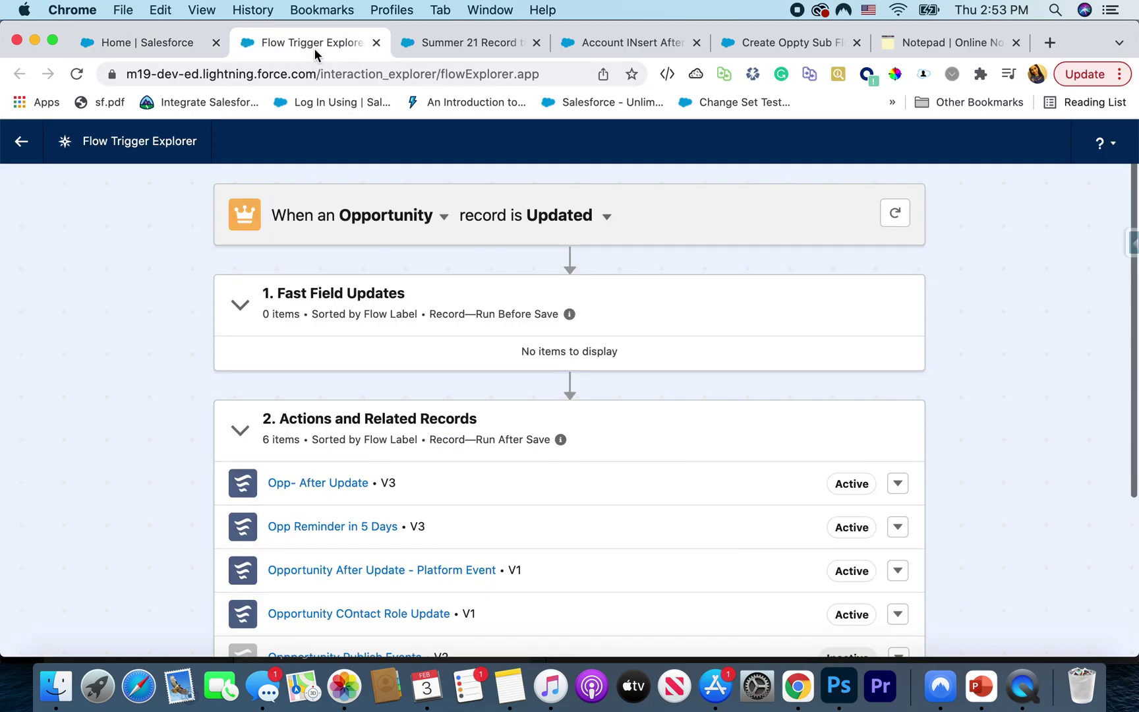
- Set the explorer to show the flows that run when an Account record is Created
click(443, 219)
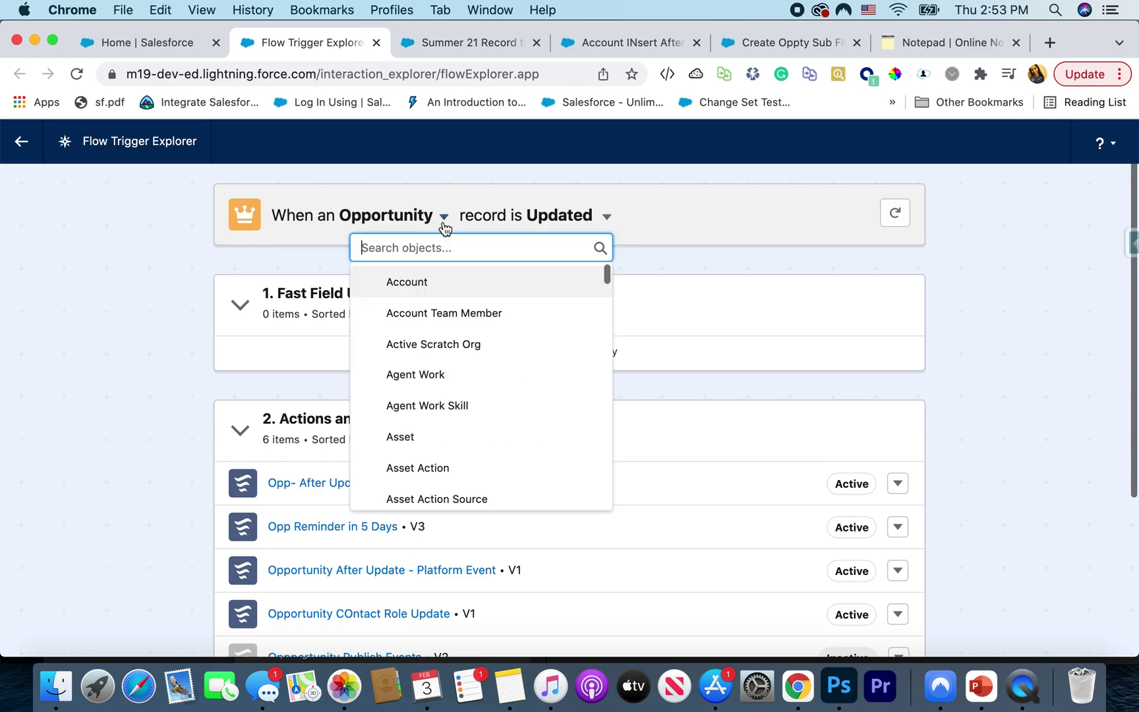
click(430, 277)
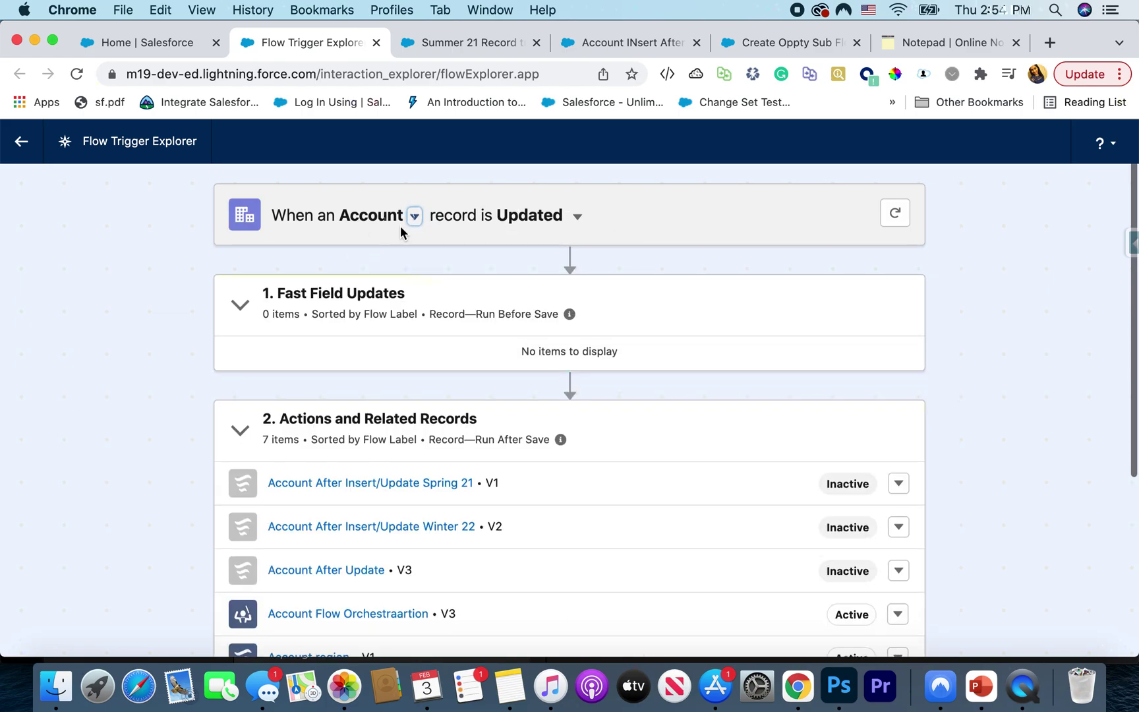
click(576, 219)
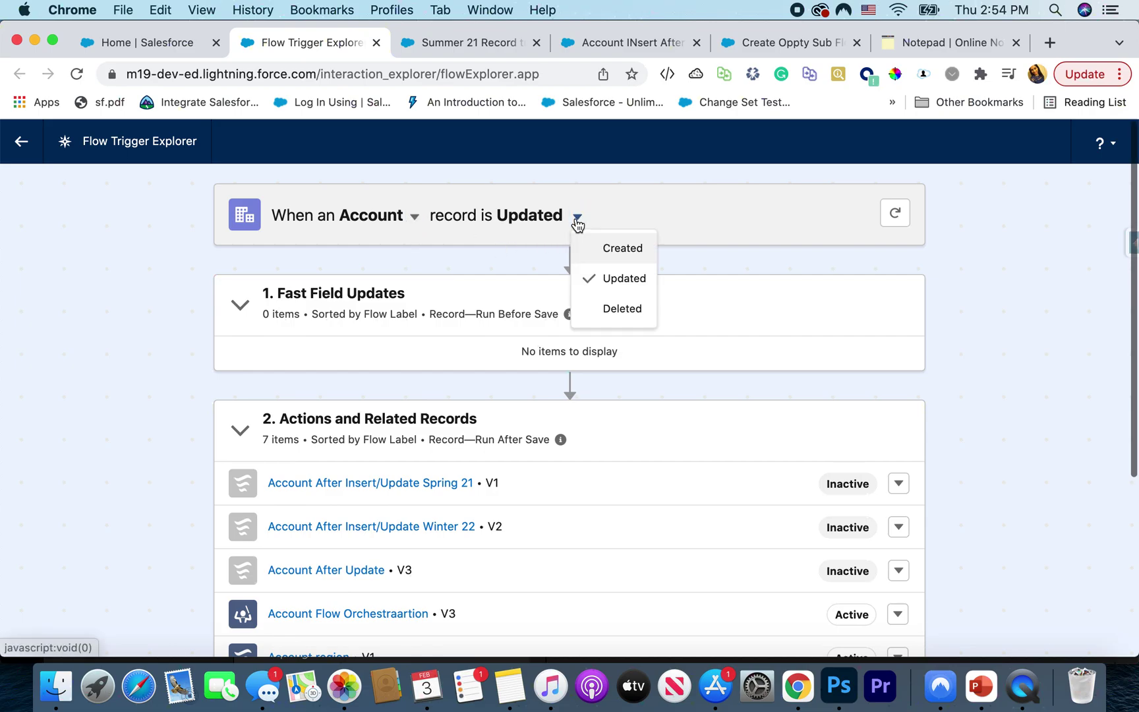
click(623, 250)
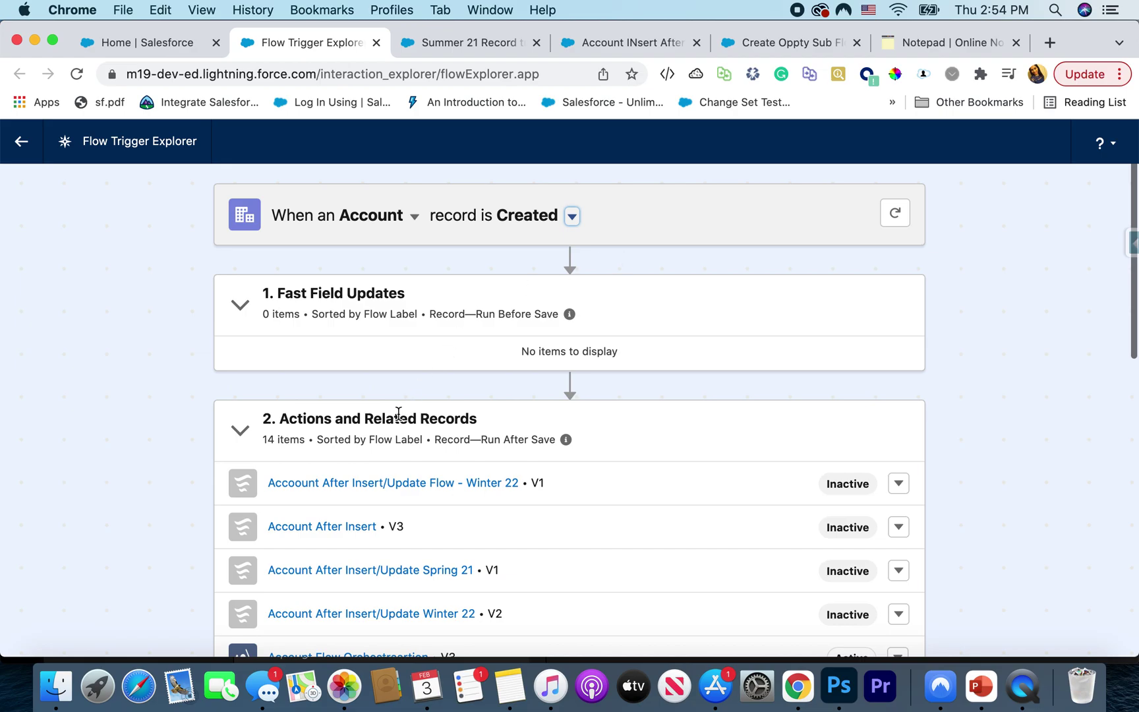
- Examine the Account flows under Fast Field Updates and Actions and Related Records, including their versions and active status
scroll(396, 416, down, 4)
scroll(398, 419, down, 1)
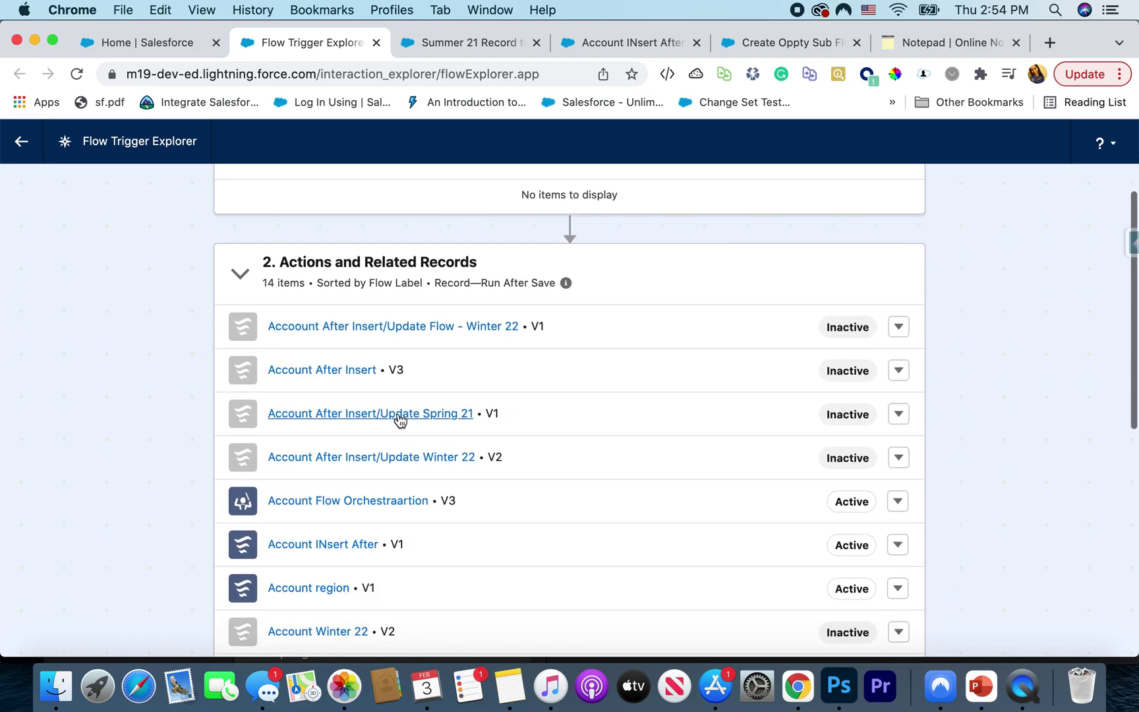
scroll(405, 441, down, 2)
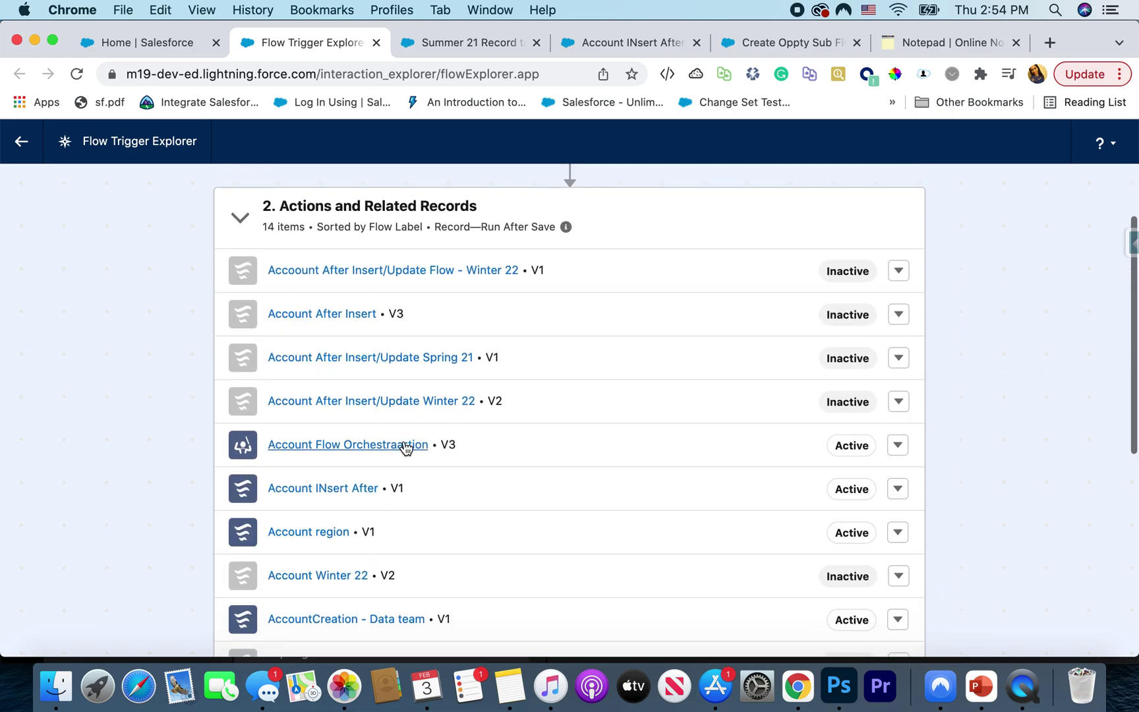
scroll(399, 362, down, 2)
scroll(399, 358, up, 3)
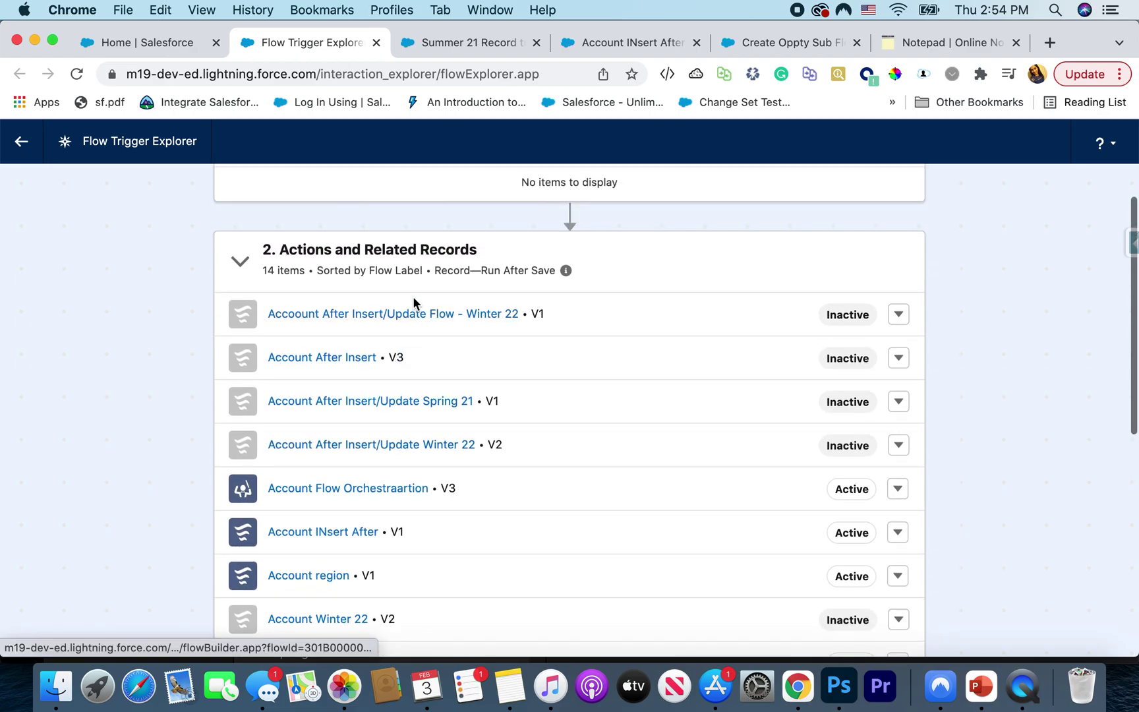
scroll(422, 387, up, 3)
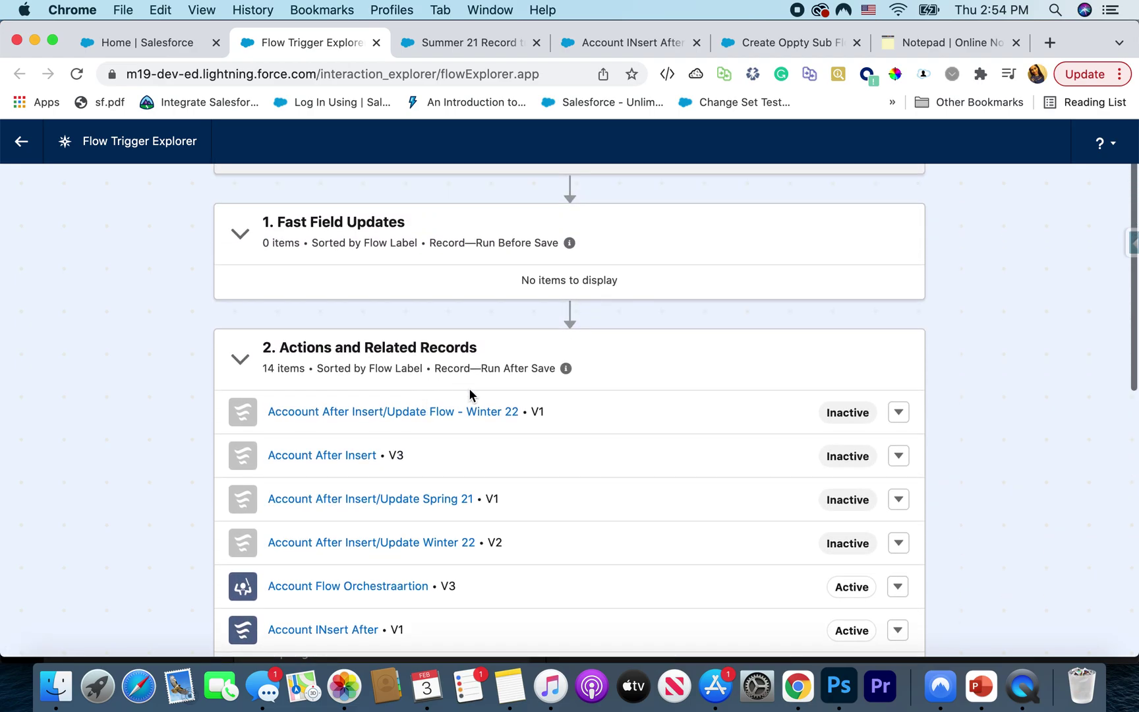
scroll(468, 392, up, 1)
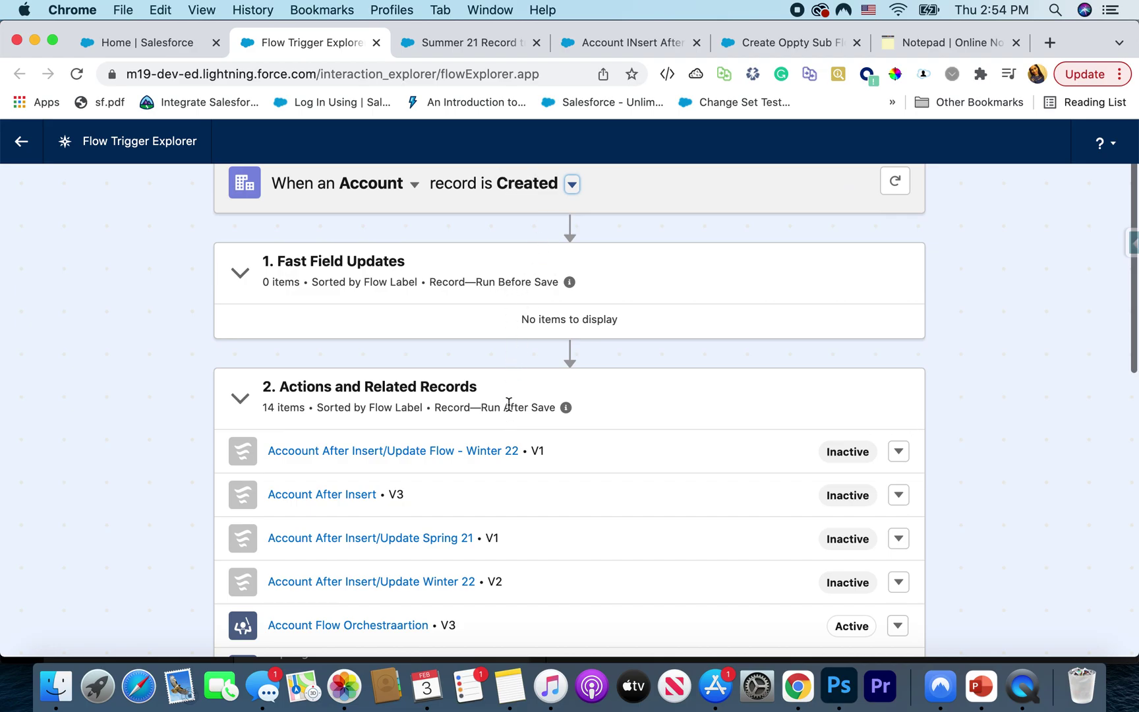
scroll(509, 396, down, 4)
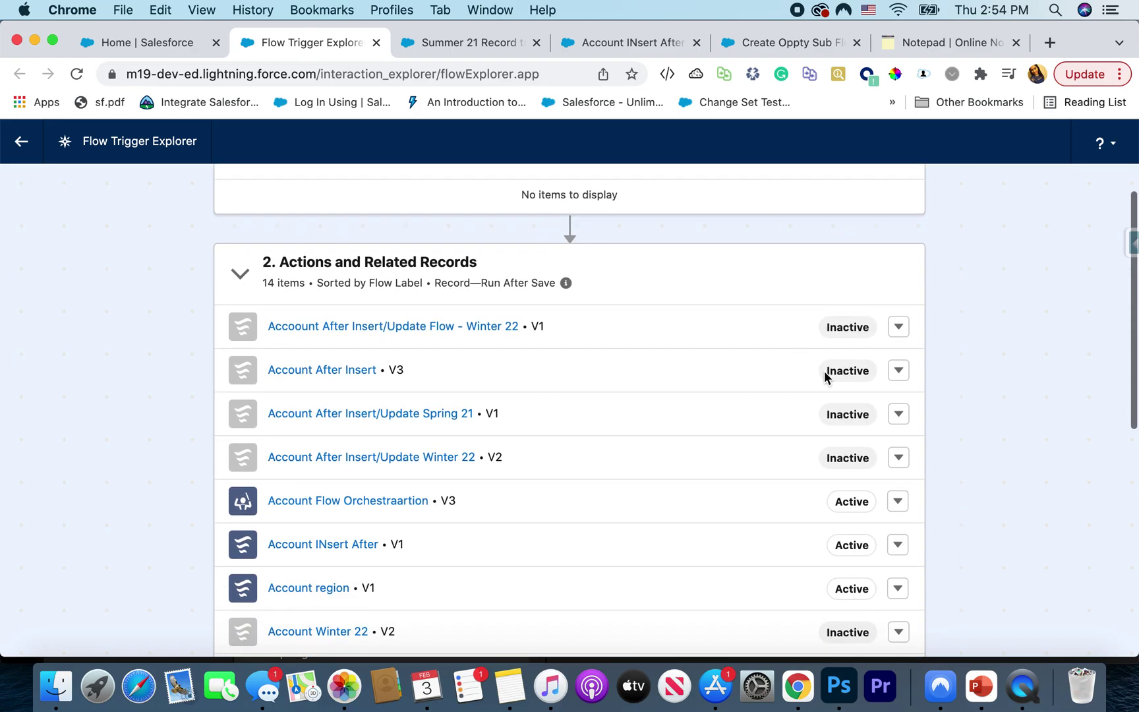
scroll(824, 372, down, 3)
scroll(824, 376, down, 1)
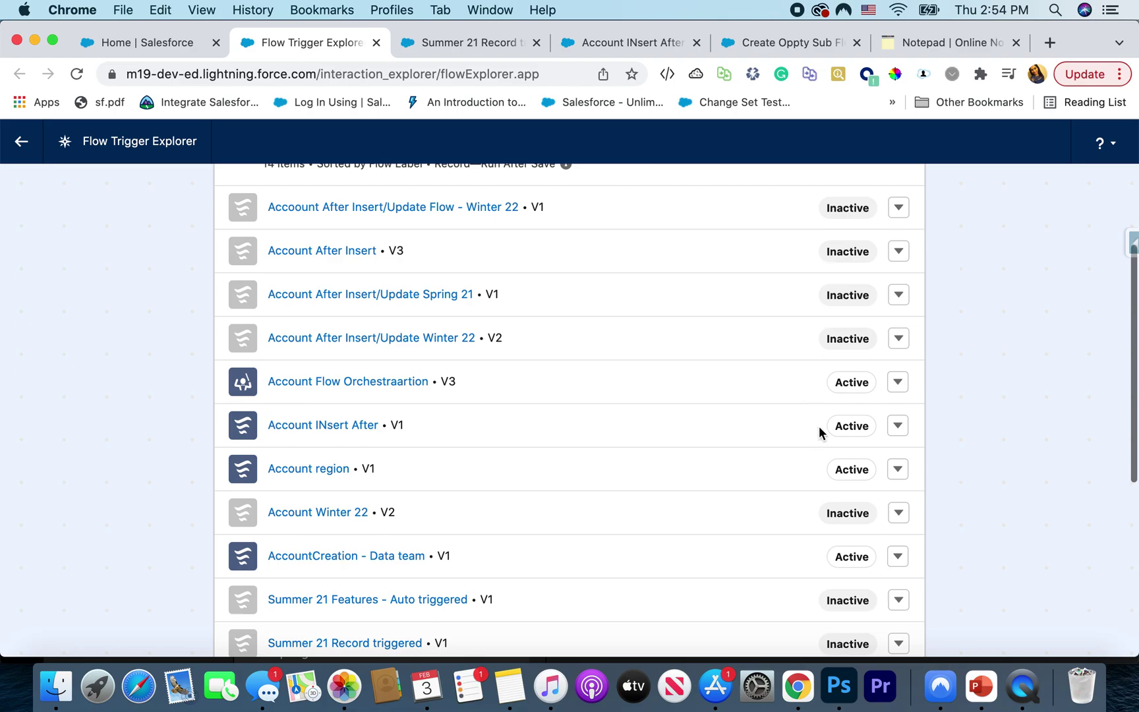
scroll(820, 435, down, 4)
scroll(819, 459, up, 12)
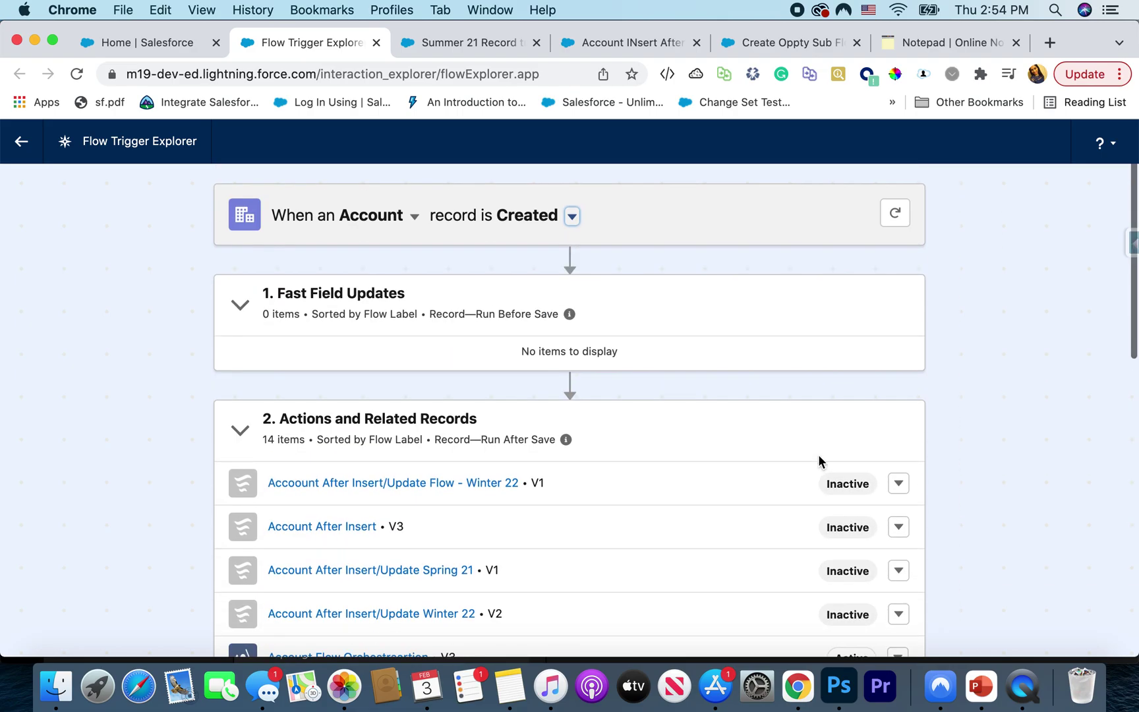
click(573, 216)
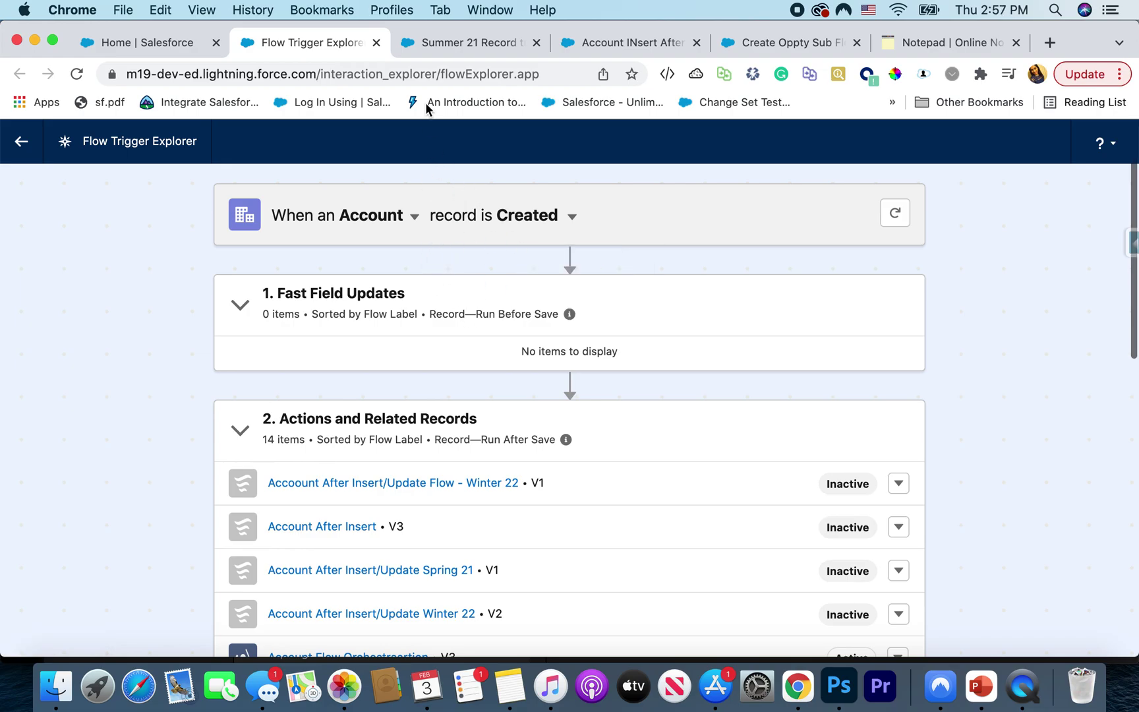
- View the Flow Trigger Explorer for Account from the Account INsert After flow, check its trigger options, and close it
click(591, 50)
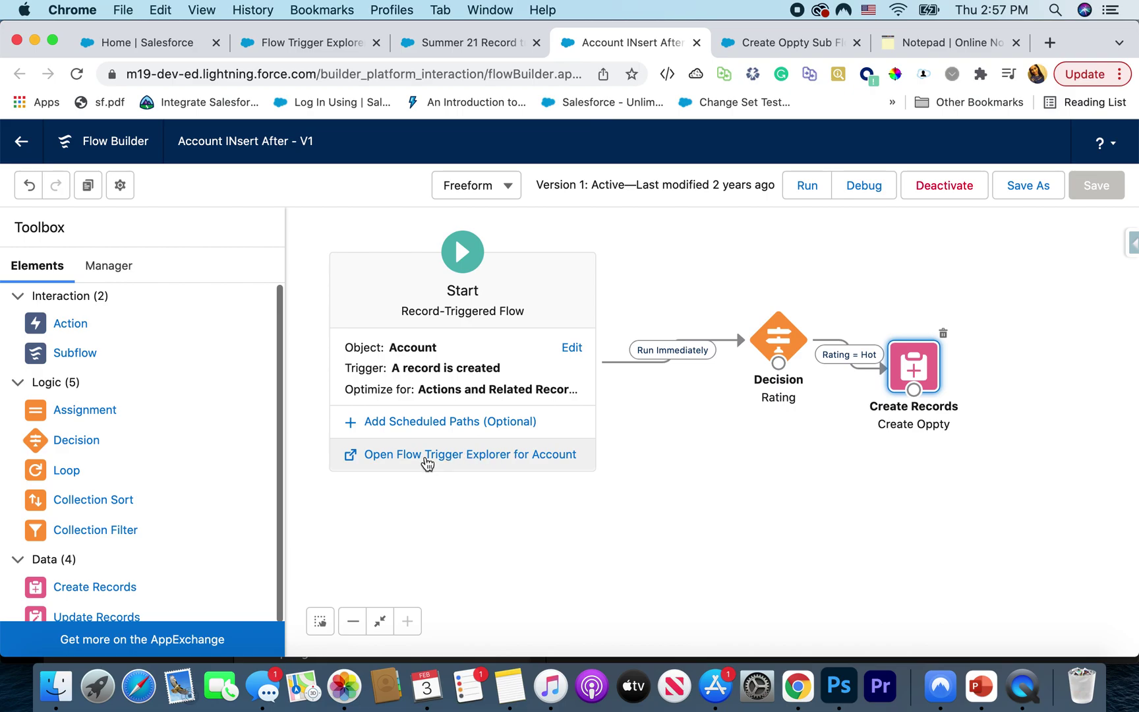
click(483, 456)
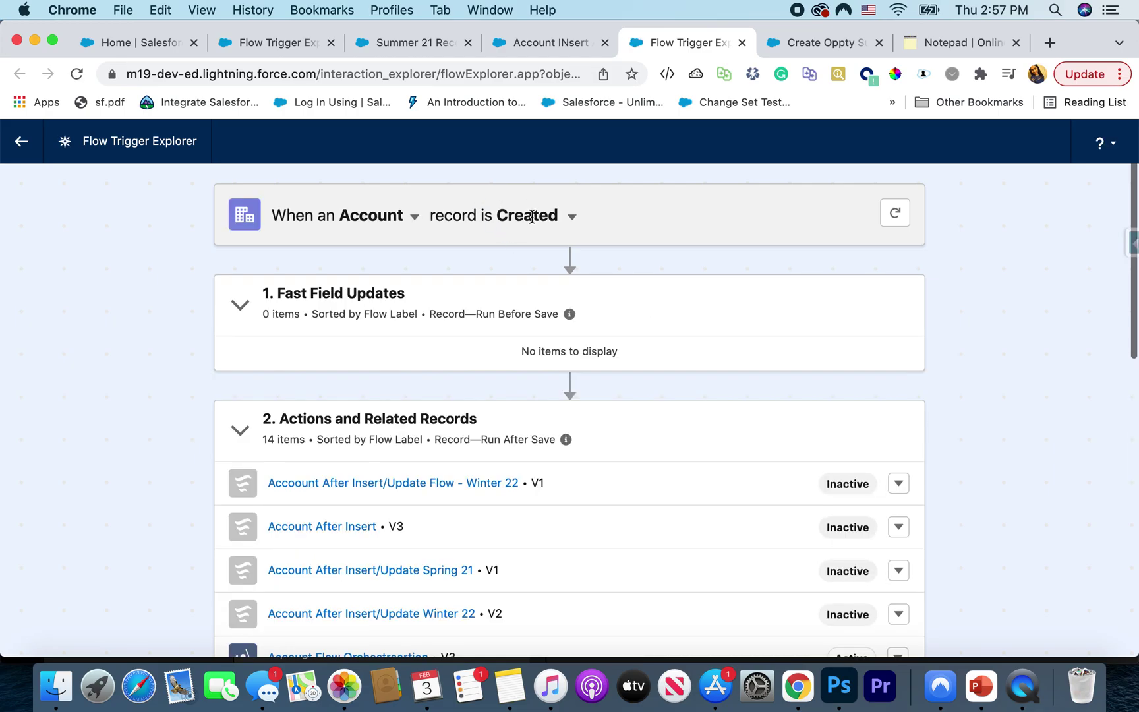
click(570, 228)
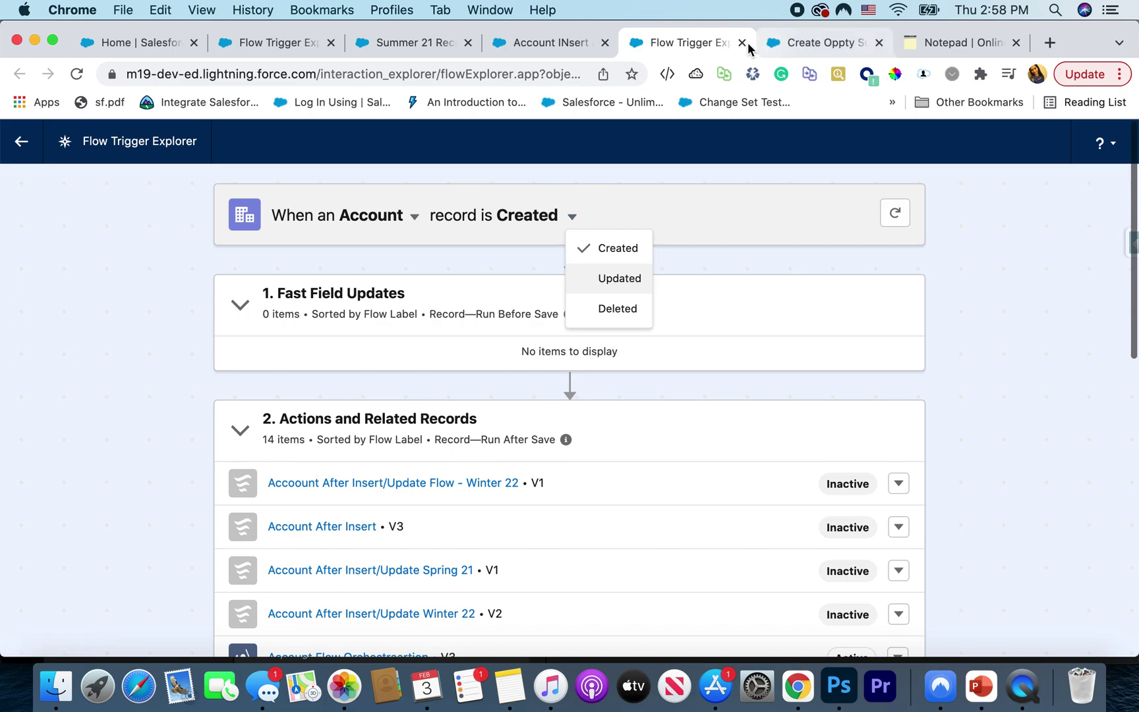
click(742, 42)
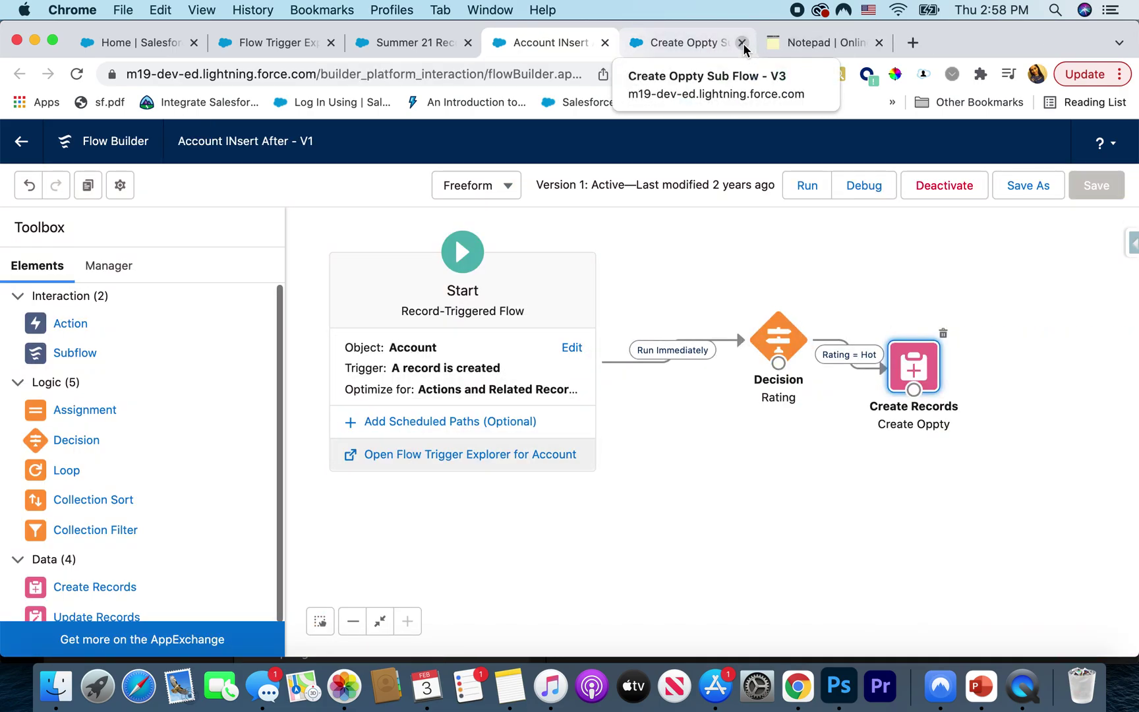
- Examine the Trigger Order setting in the advanced version properties of the Summer 21 Record triggered flow
click(401, 48)
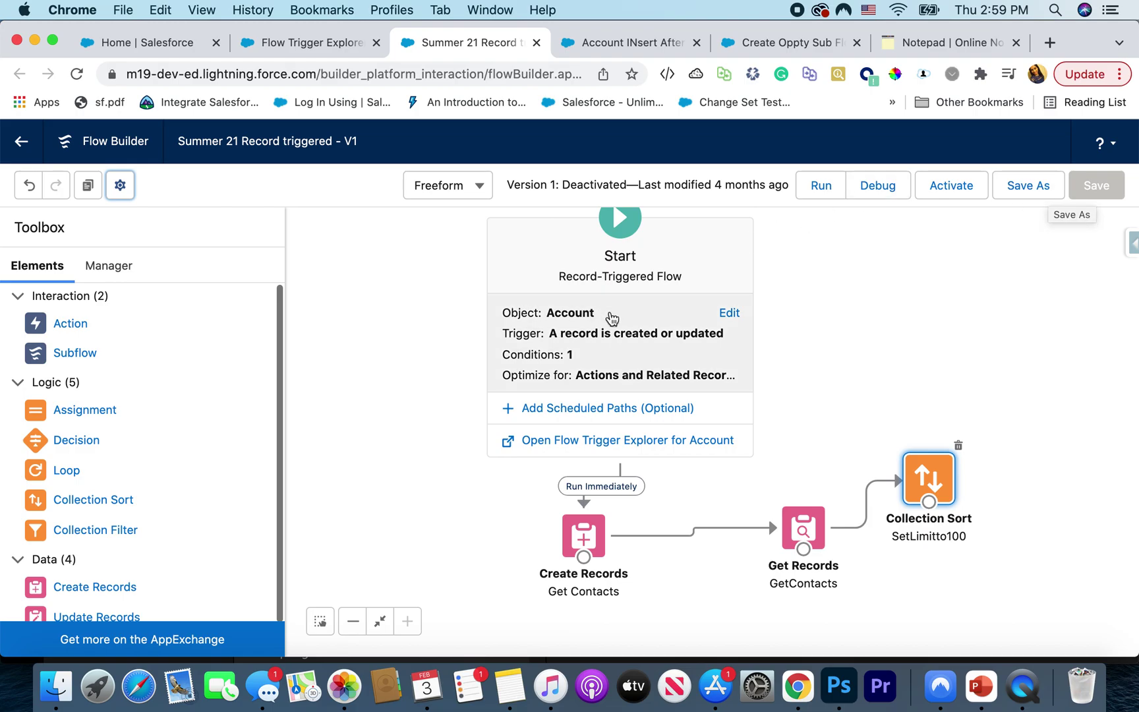
click(120, 185)
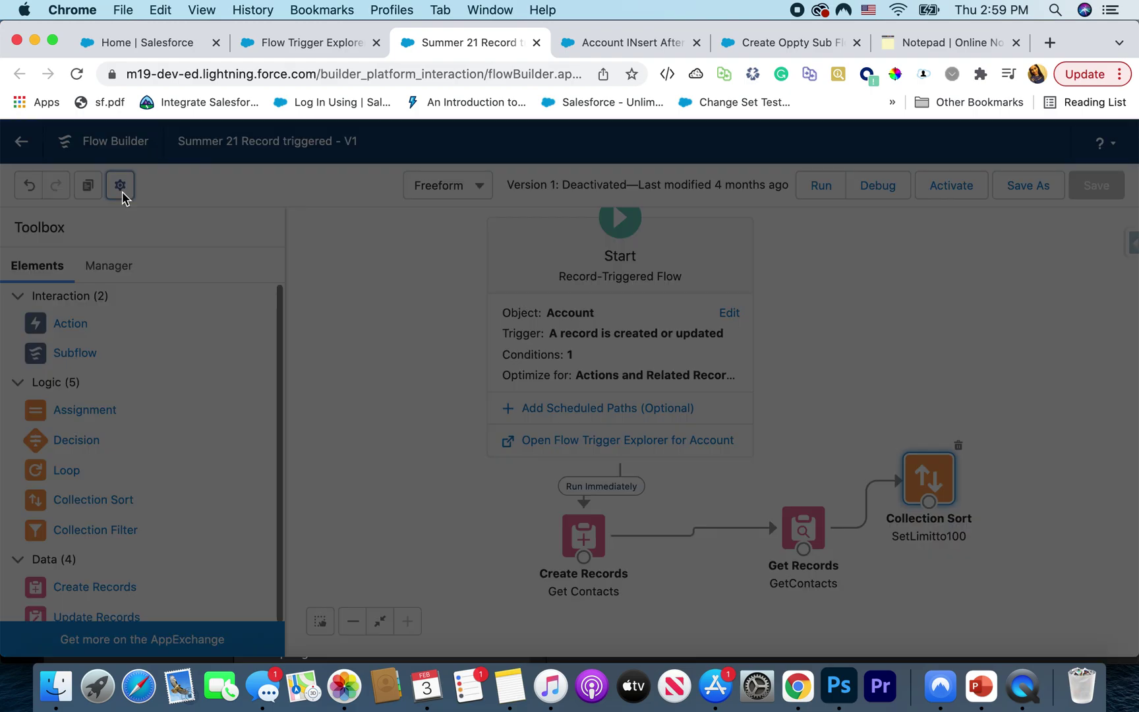
click(268, 449)
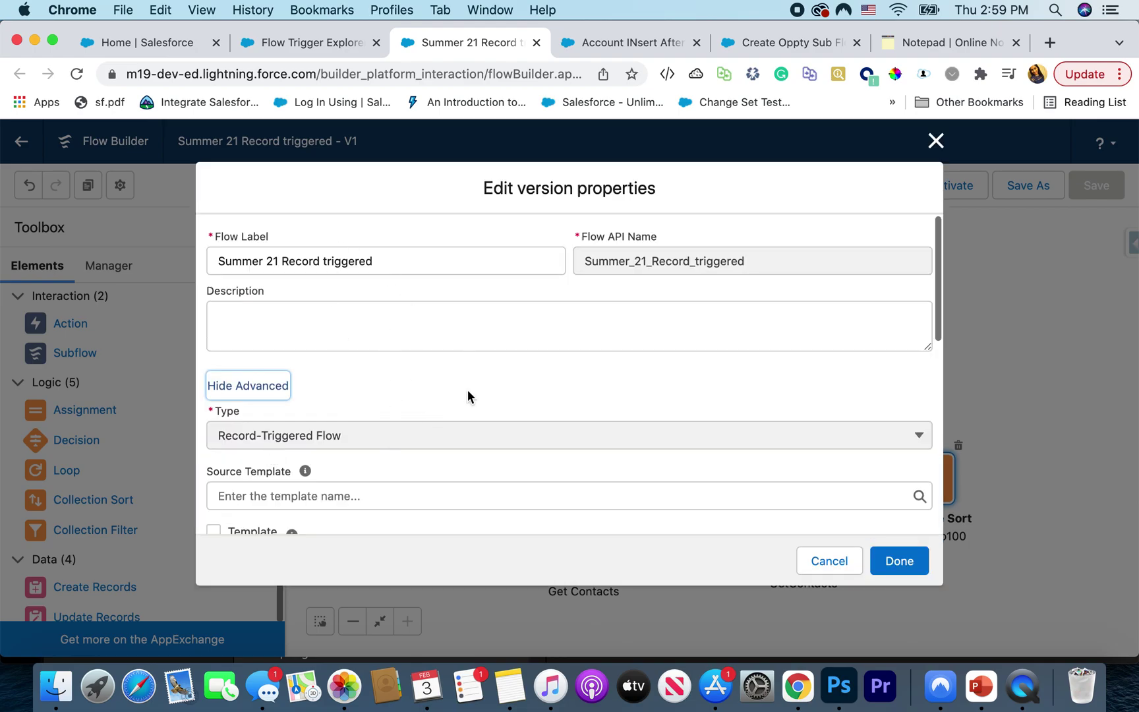
scroll(468, 390, down, 4)
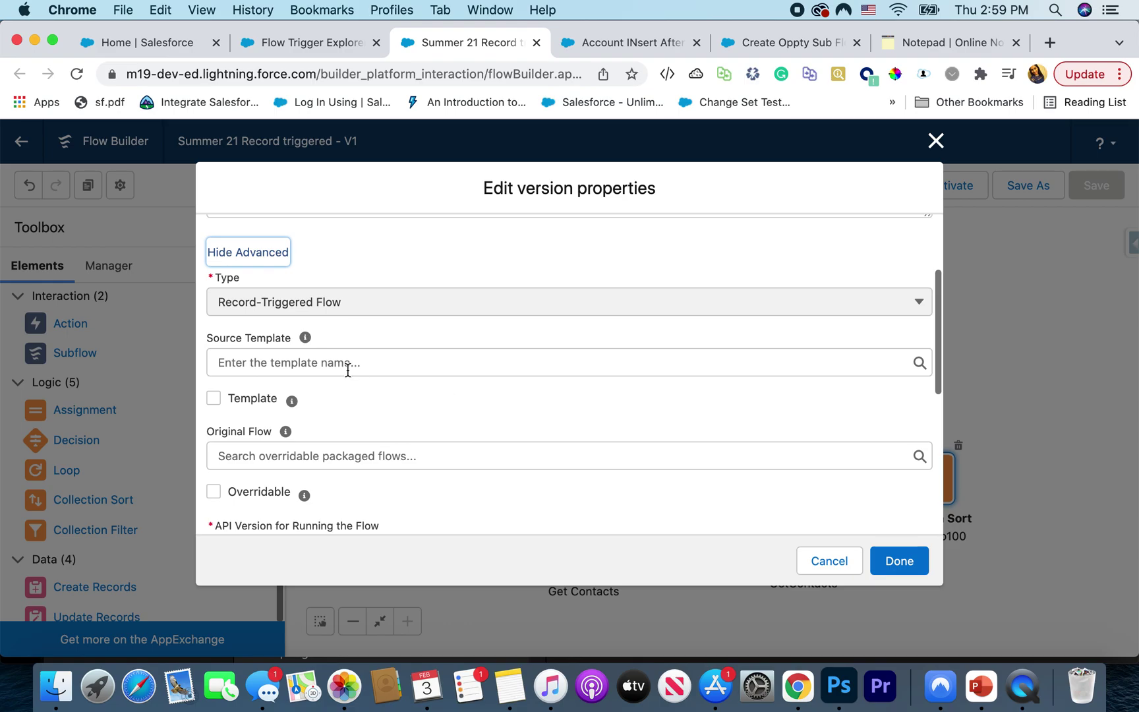
scroll(348, 370, down, 4)
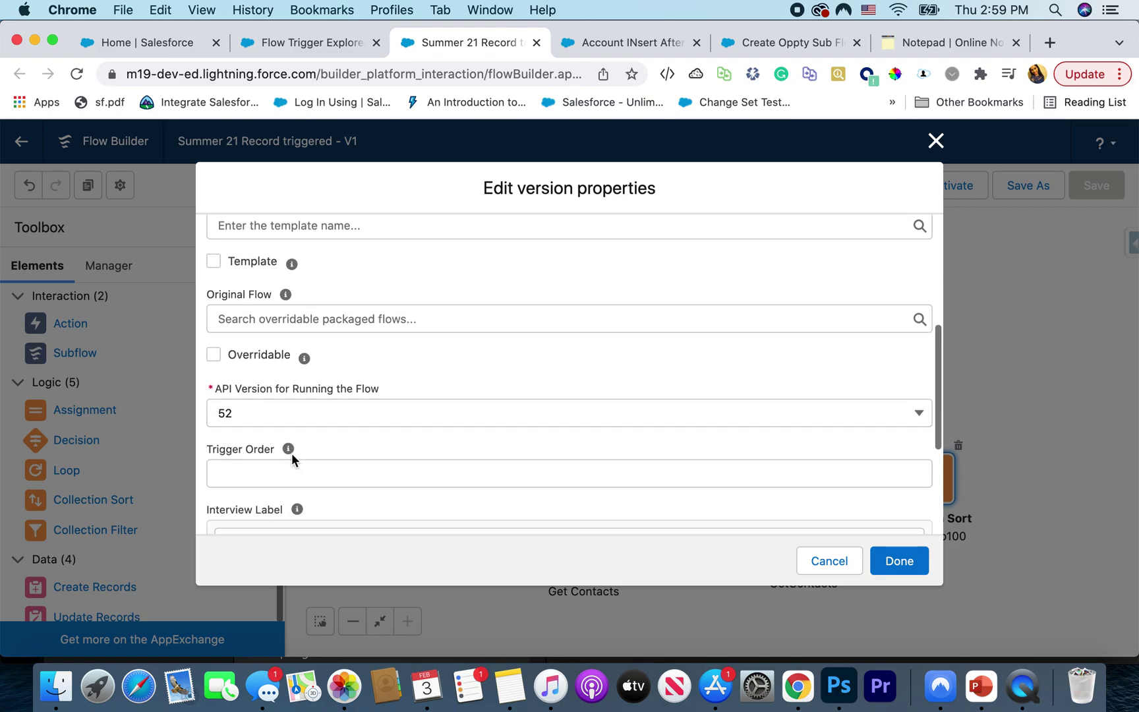
click(237, 475)
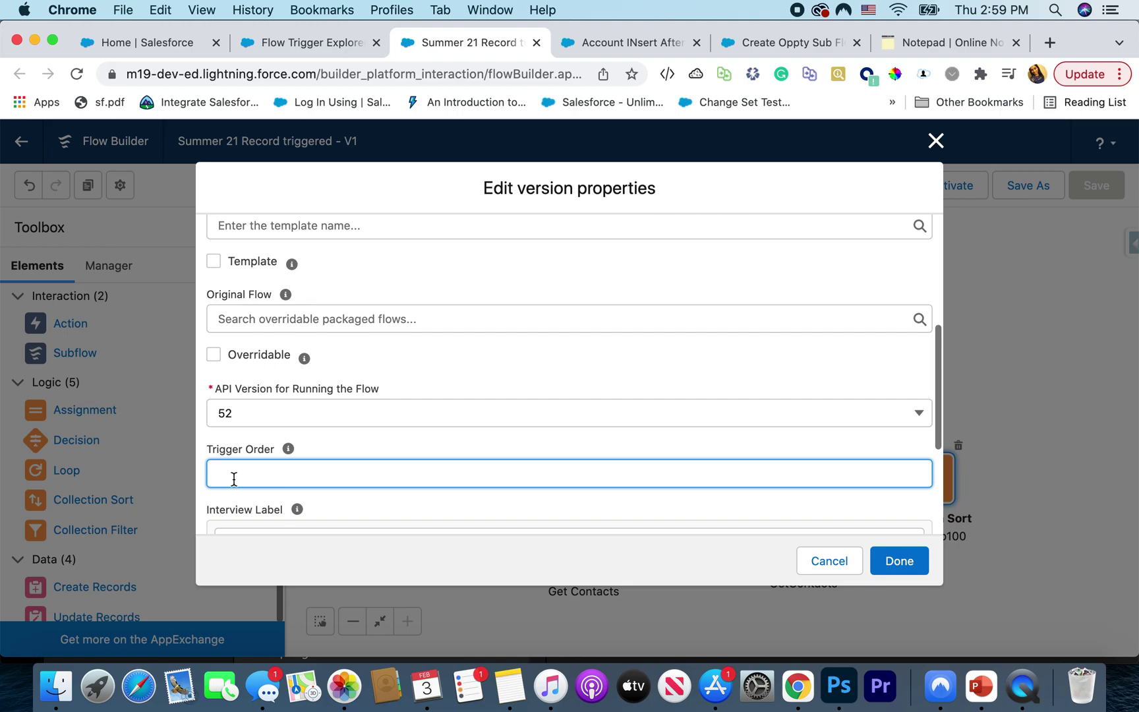
mouse_move(296, 446)
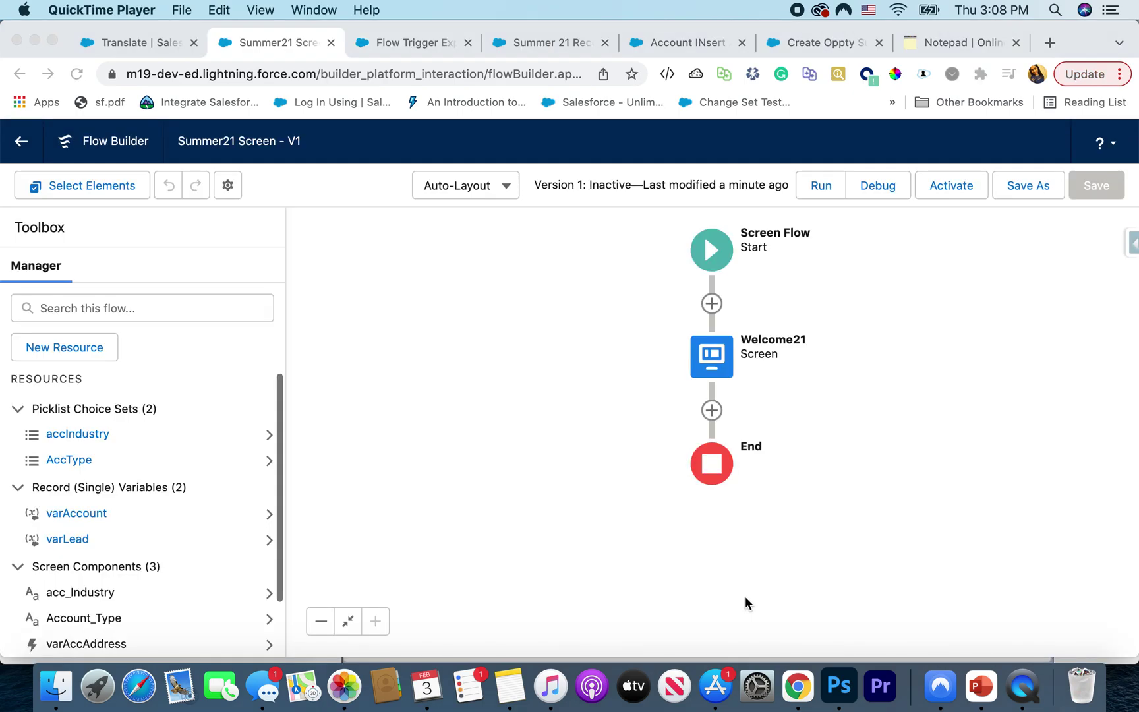
- In the Summer21 Screen flow, set the Welcome21 screen's custom Next or Finish button label to "Complete"
click(715, 353)
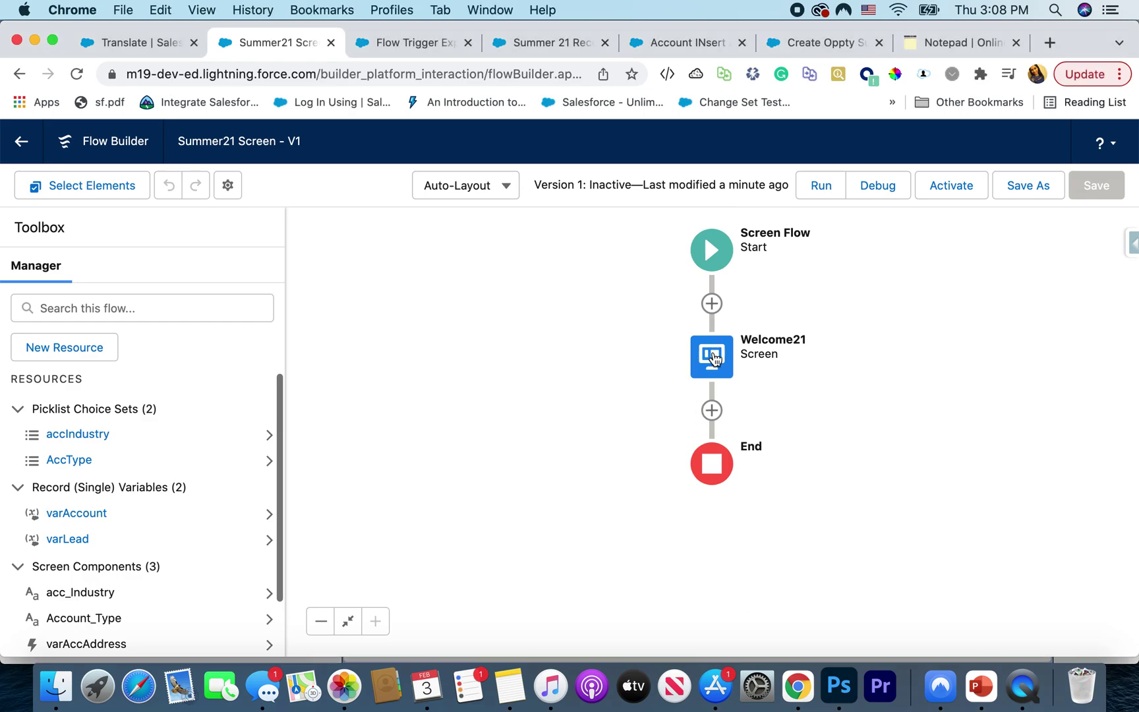
double_click(714, 356)
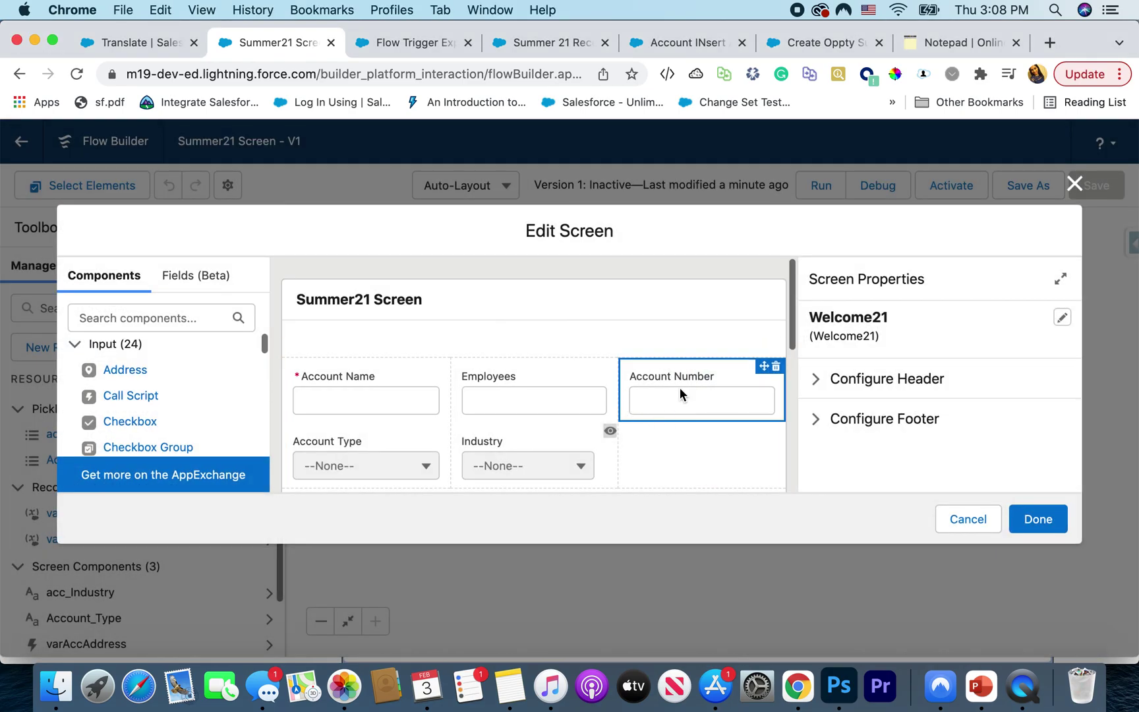
scroll(680, 388, down, 10)
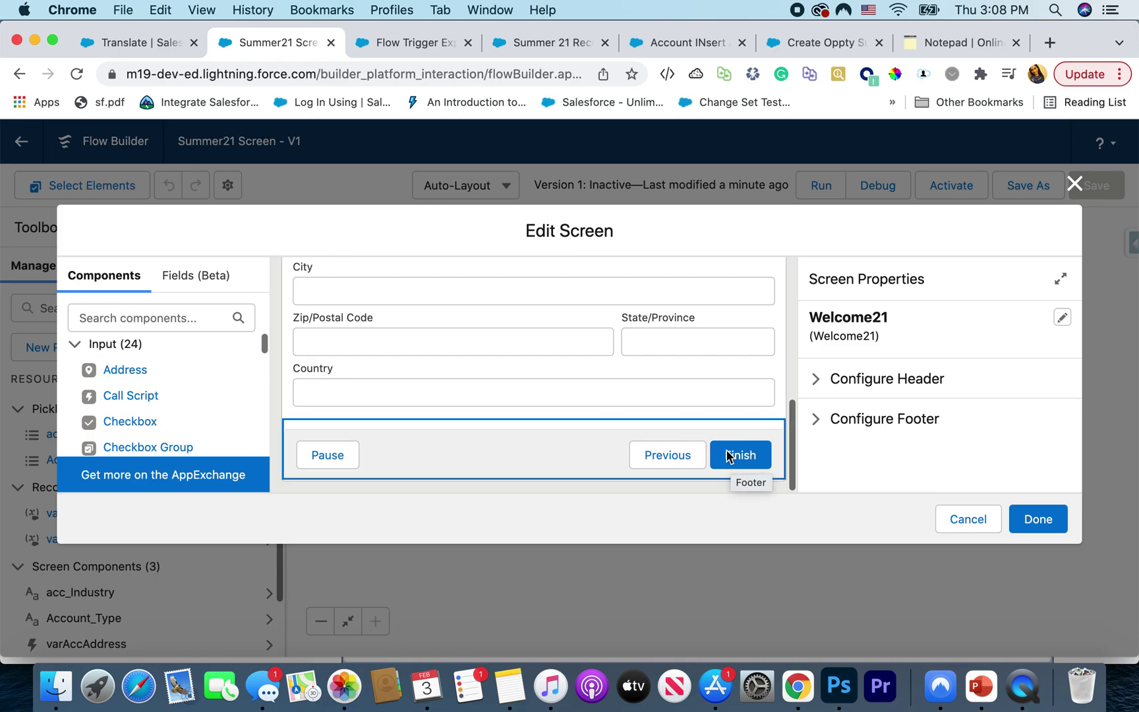
click(729, 427)
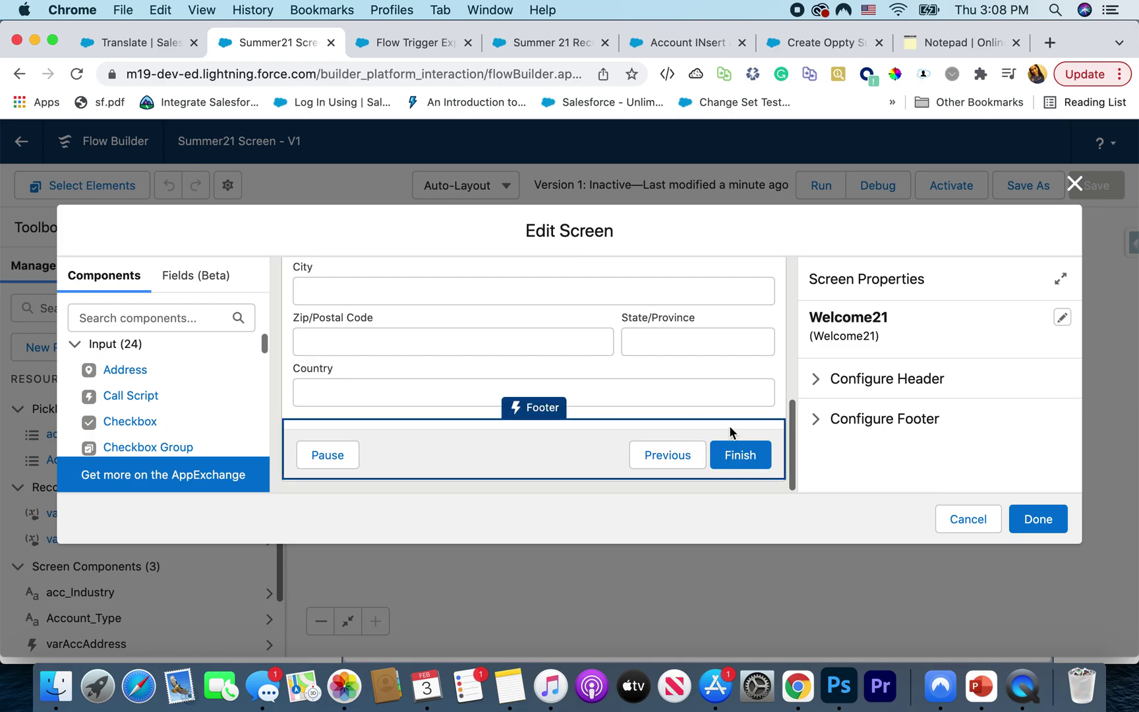
click(821, 418)
scroll(906, 451, down, 5)
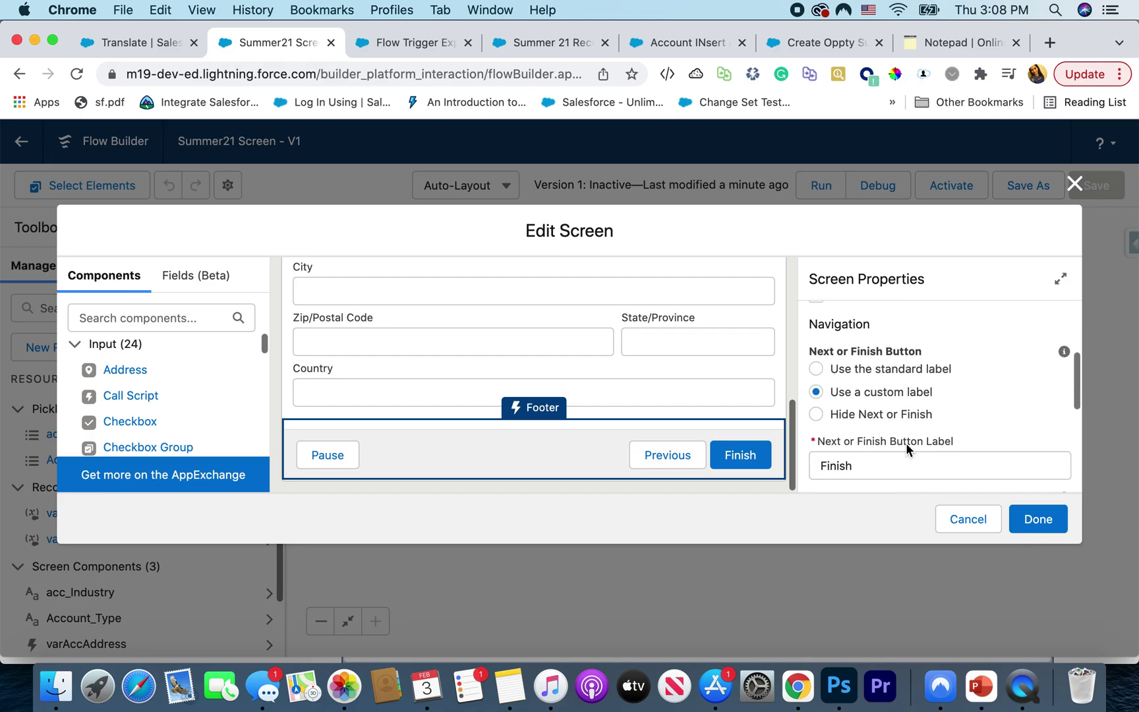
click(864, 465)
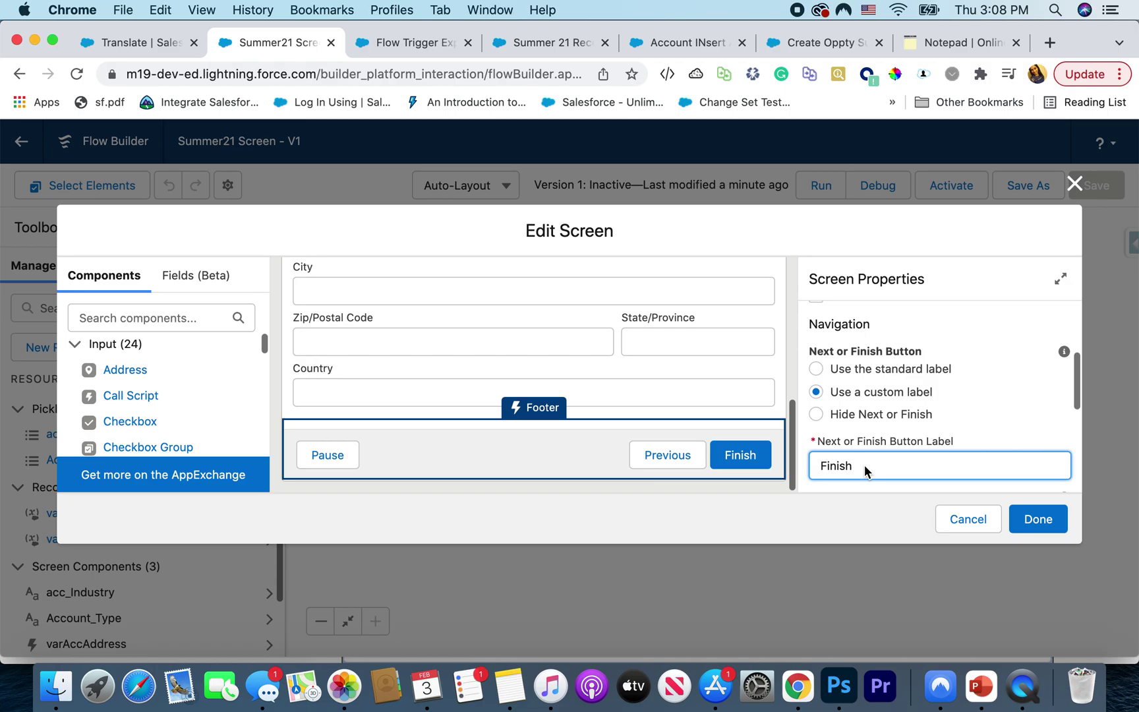
key(super+a)
text(Complete)
click(1024, 515)
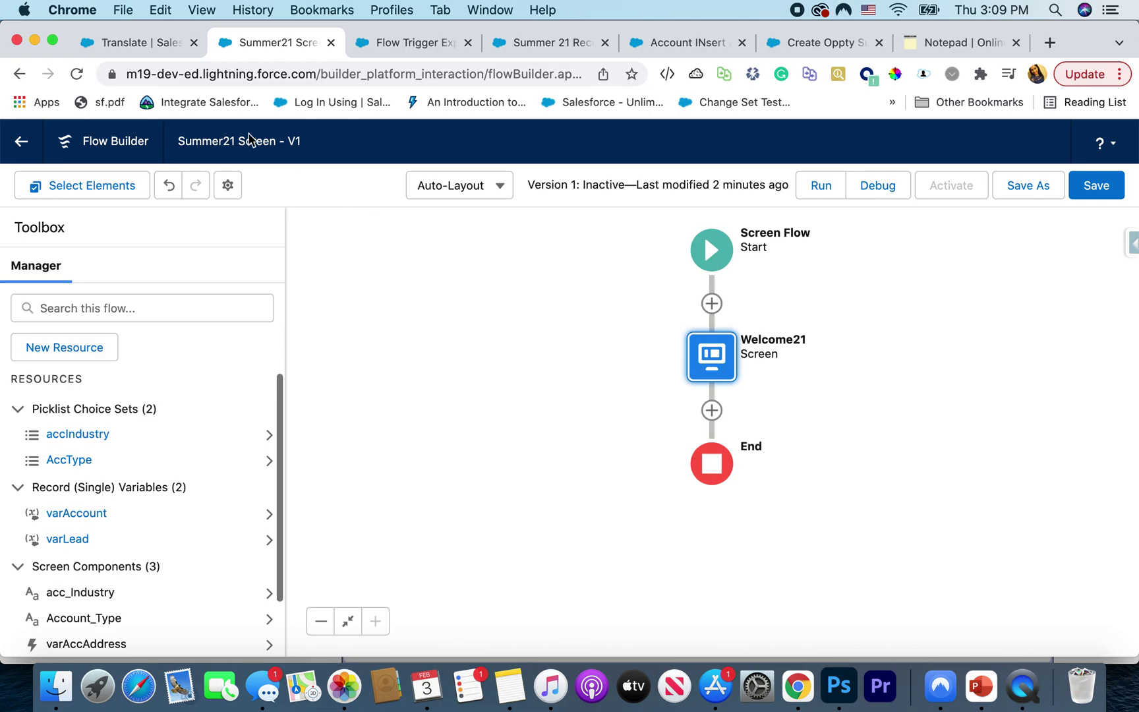
- Locate the Translate page under Translation Workbench in Setup by searching for "tra", and reload the page
click(133, 43)
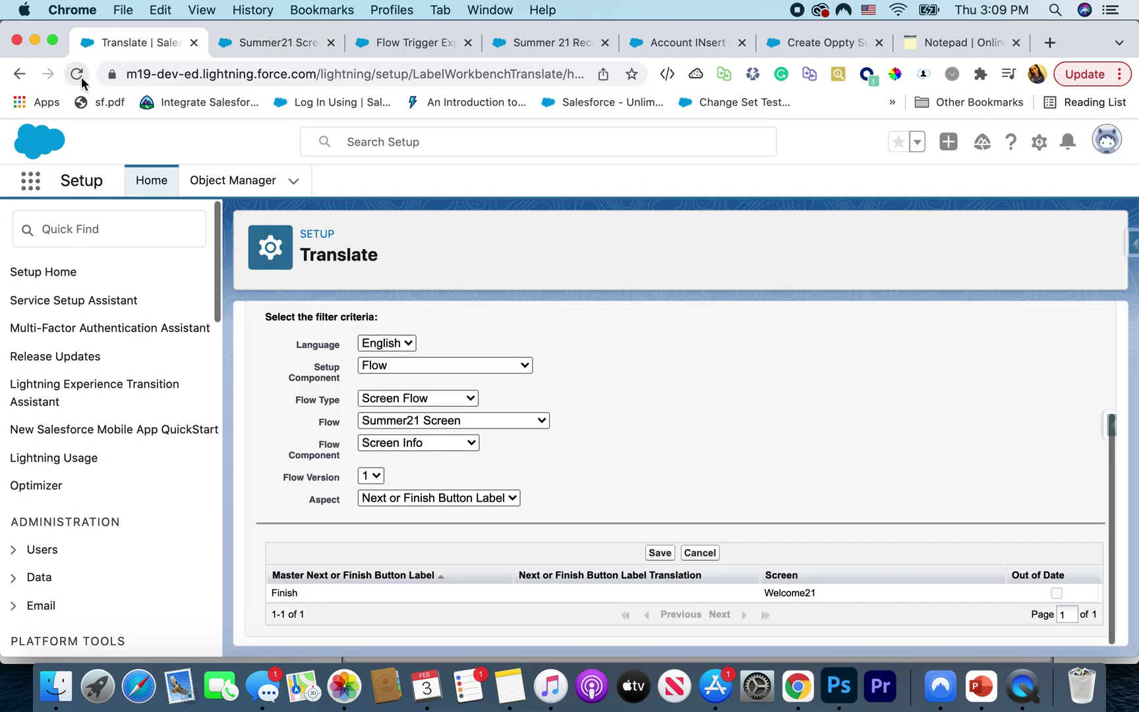
click(160, 234)
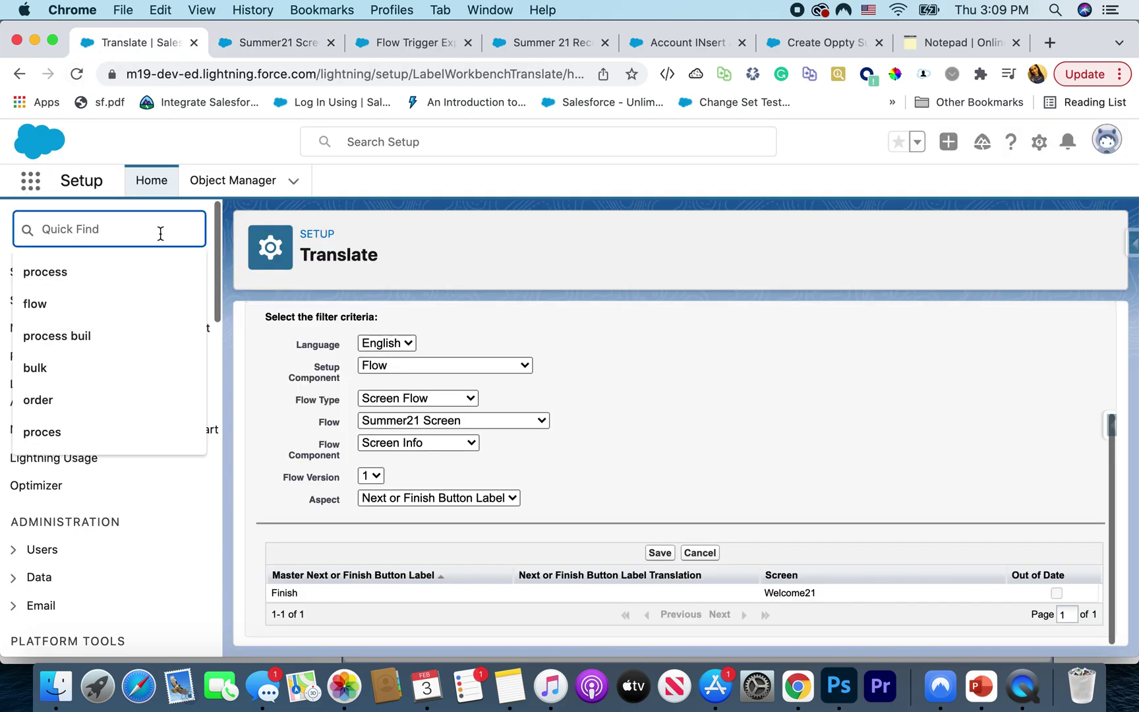
text(tra)
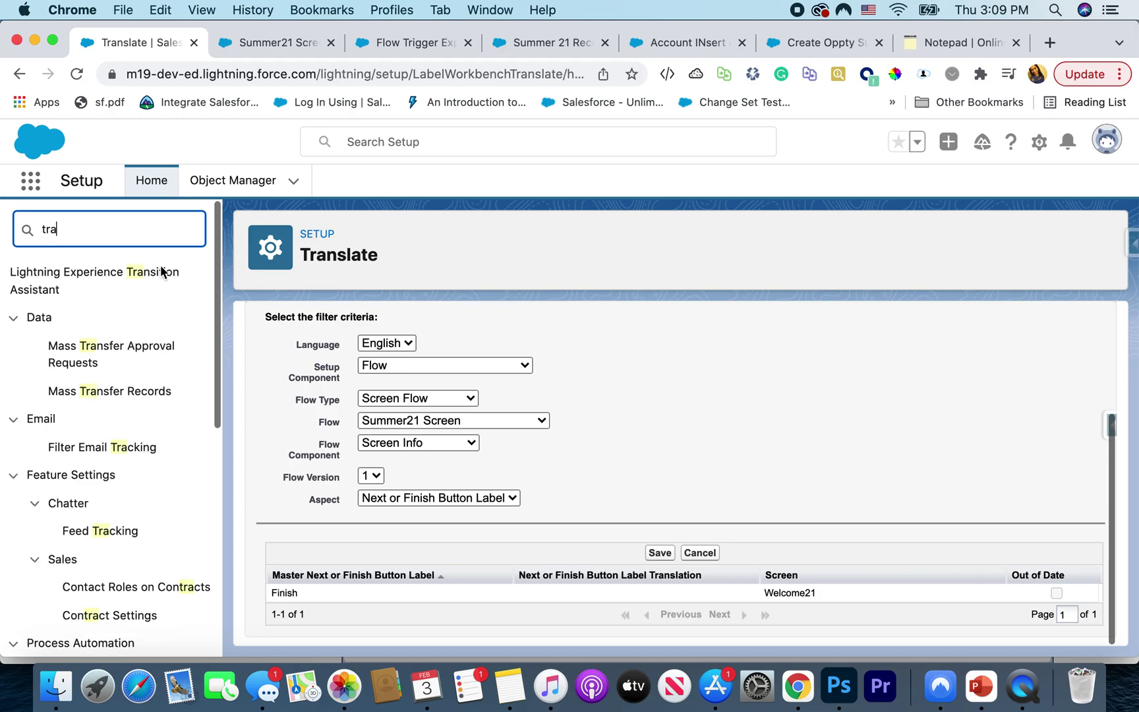
scroll(164, 565, down, 8)
scroll(163, 560, down, 1)
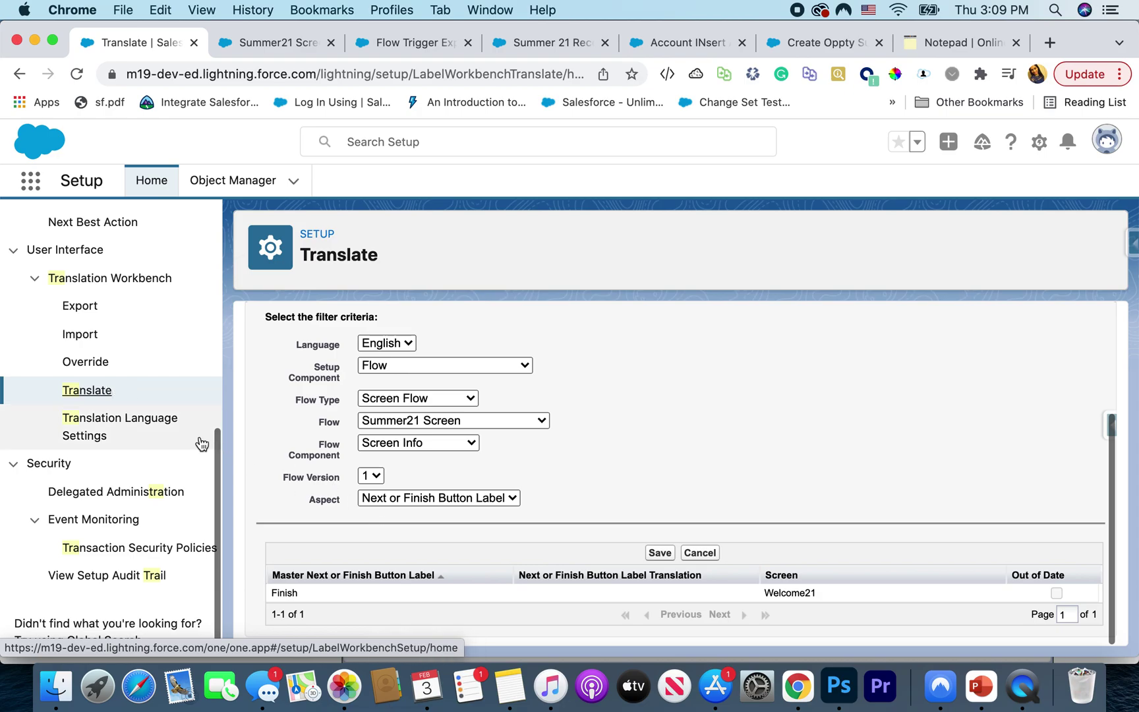
click(86, 73)
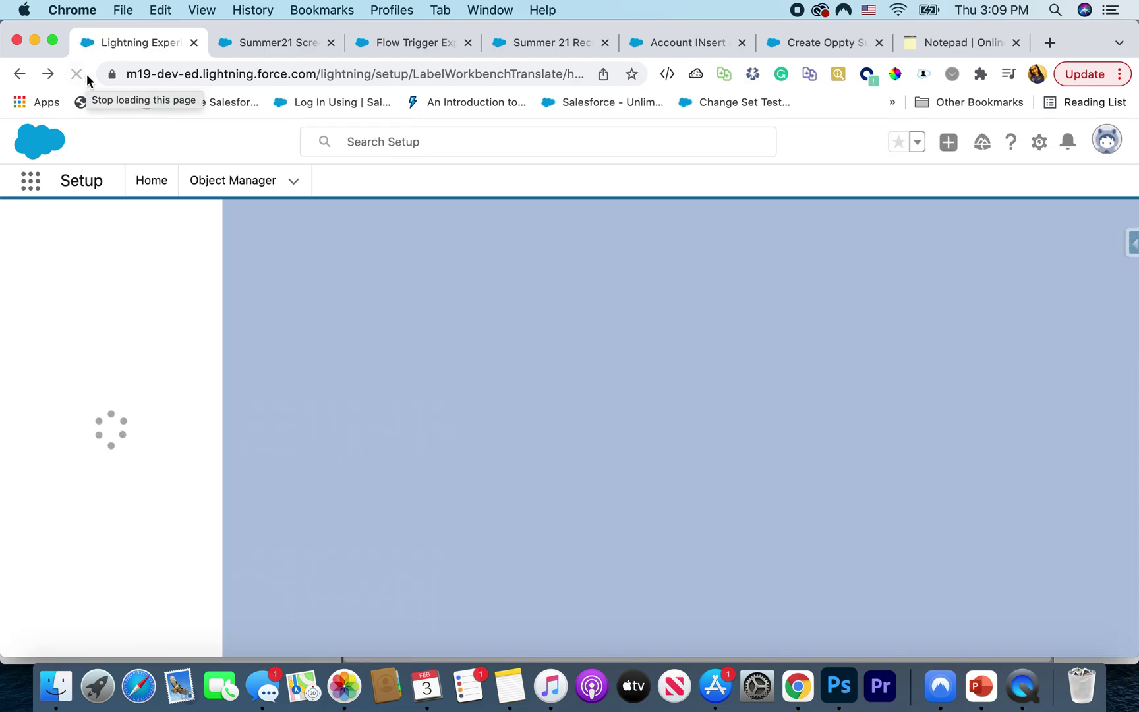
- Save the Summer21 Screen flow in Flow Builder
click(280, 42)
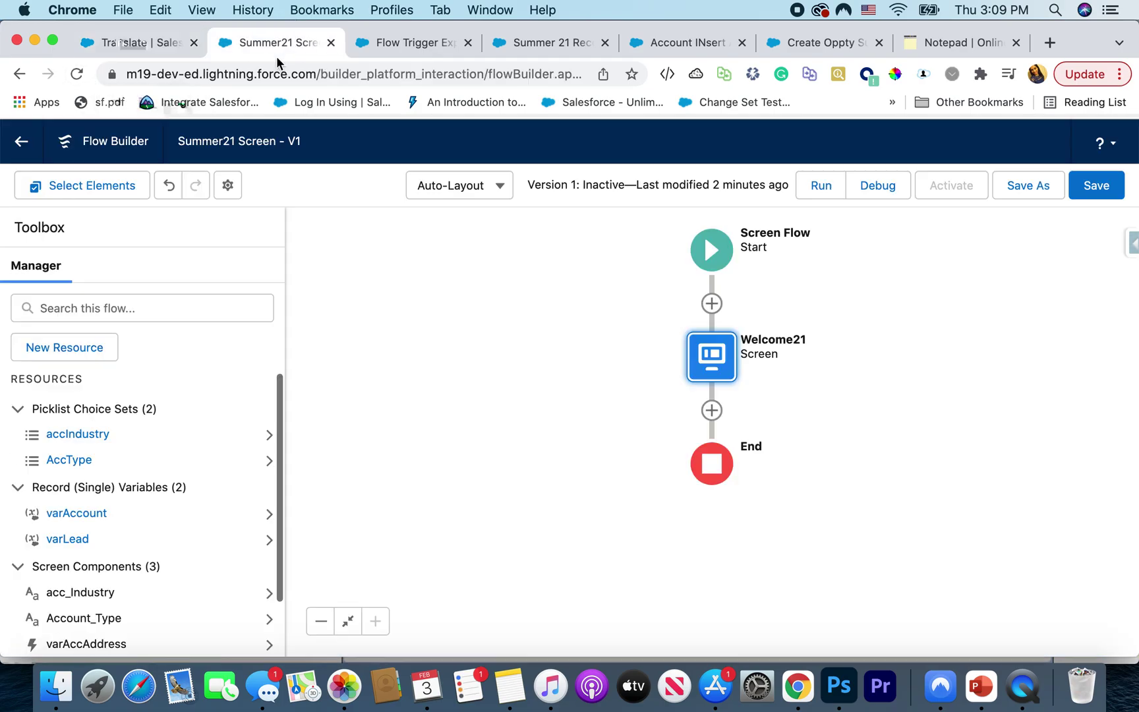
click(1098, 187)
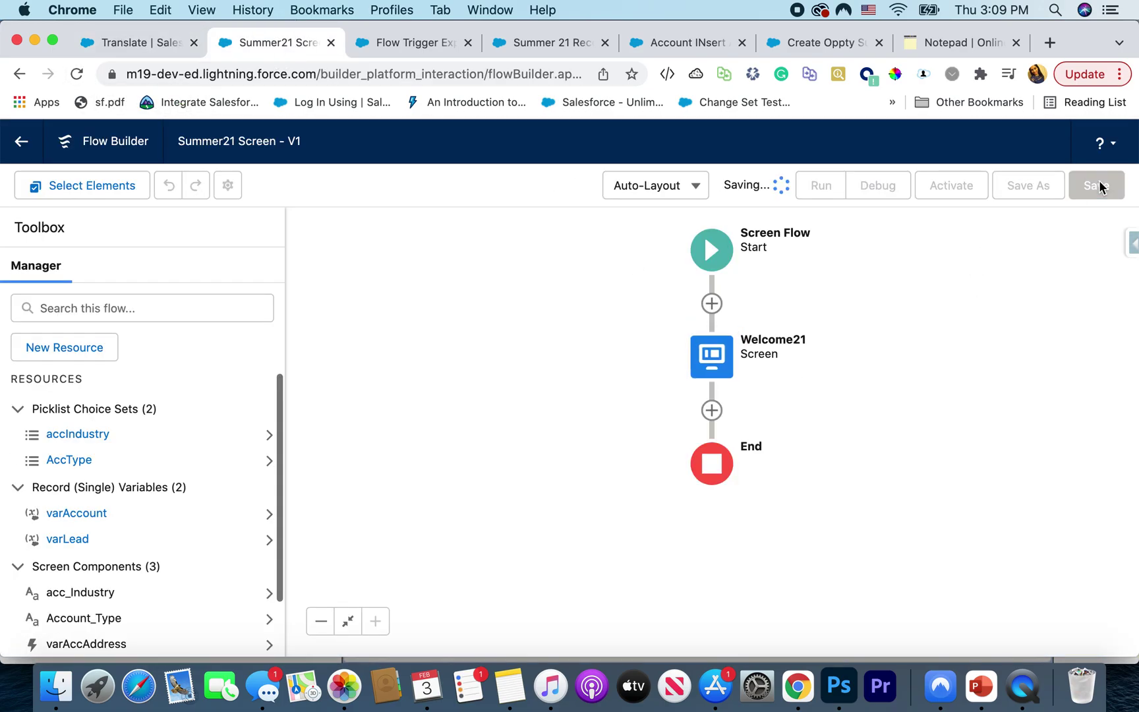
- Return to the Translate setup page and set the Setup Component filter to Flow
click(132, 42)
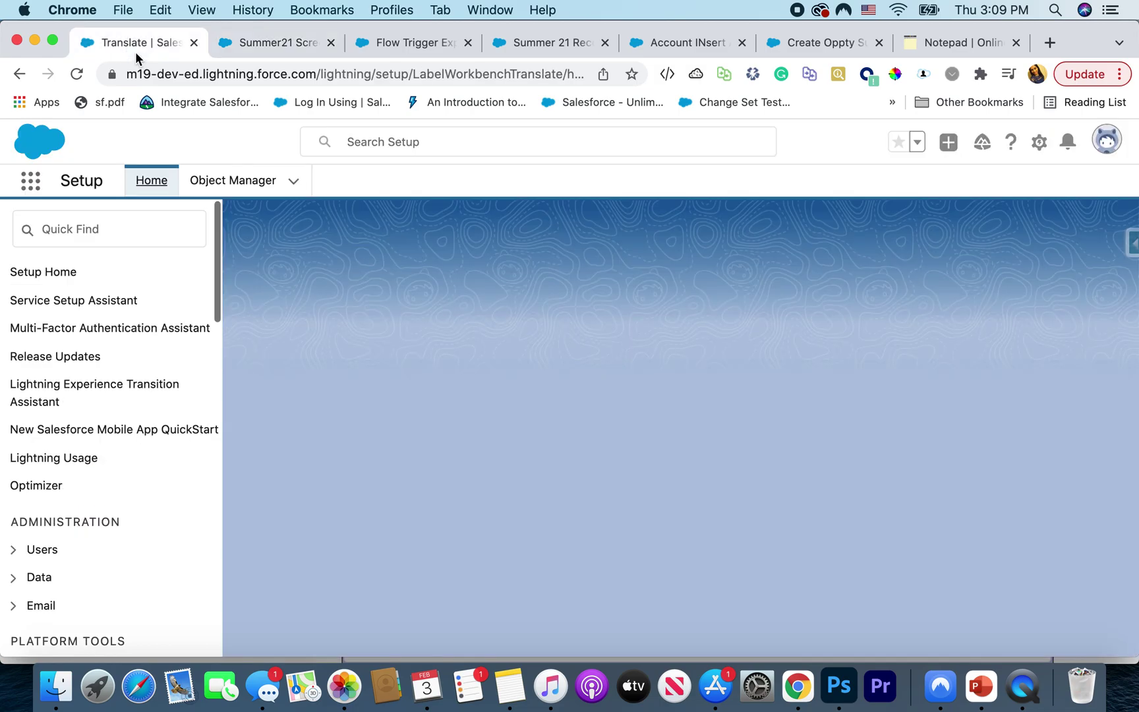
scroll(567, 552, down, 2)
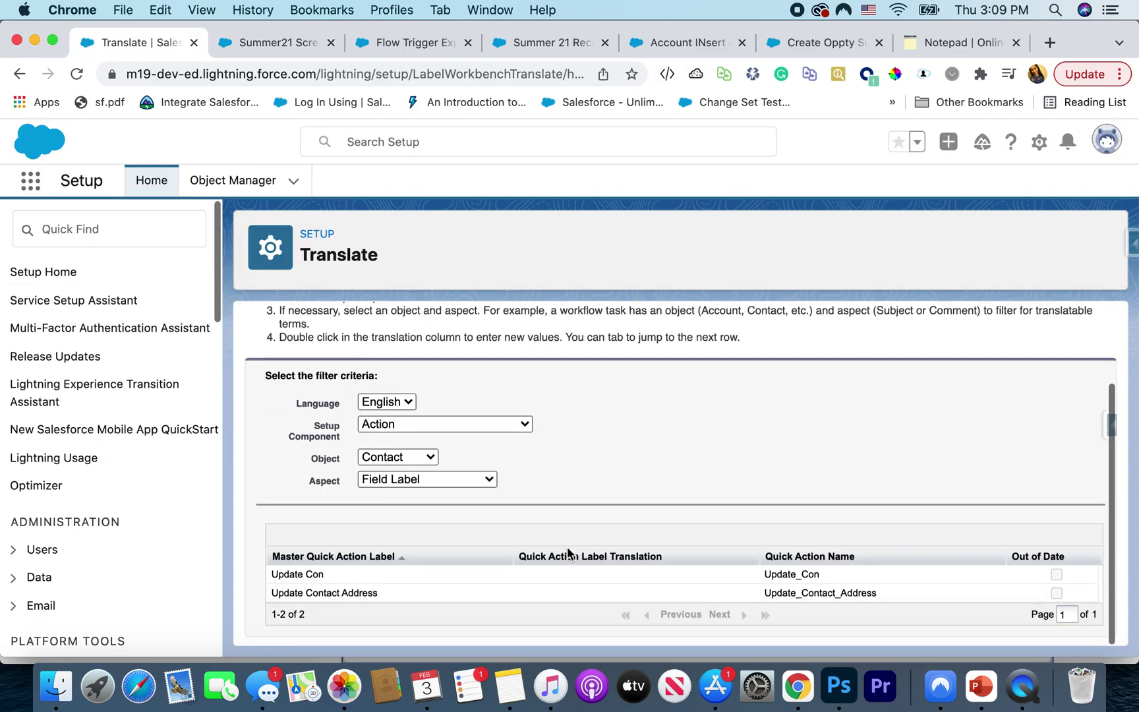
click(399, 424)
click(397, 424)
click(396, 402)
click(412, 415)
click(413, 415)
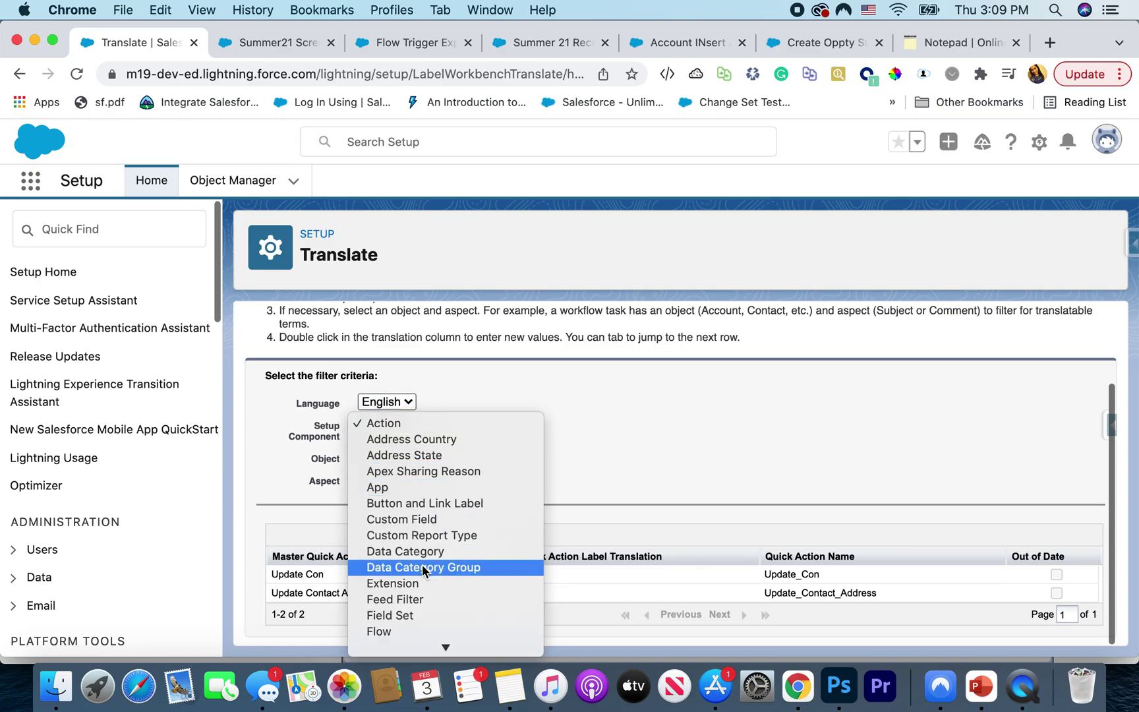
scroll(413, 565, down, 3)
click(407, 583)
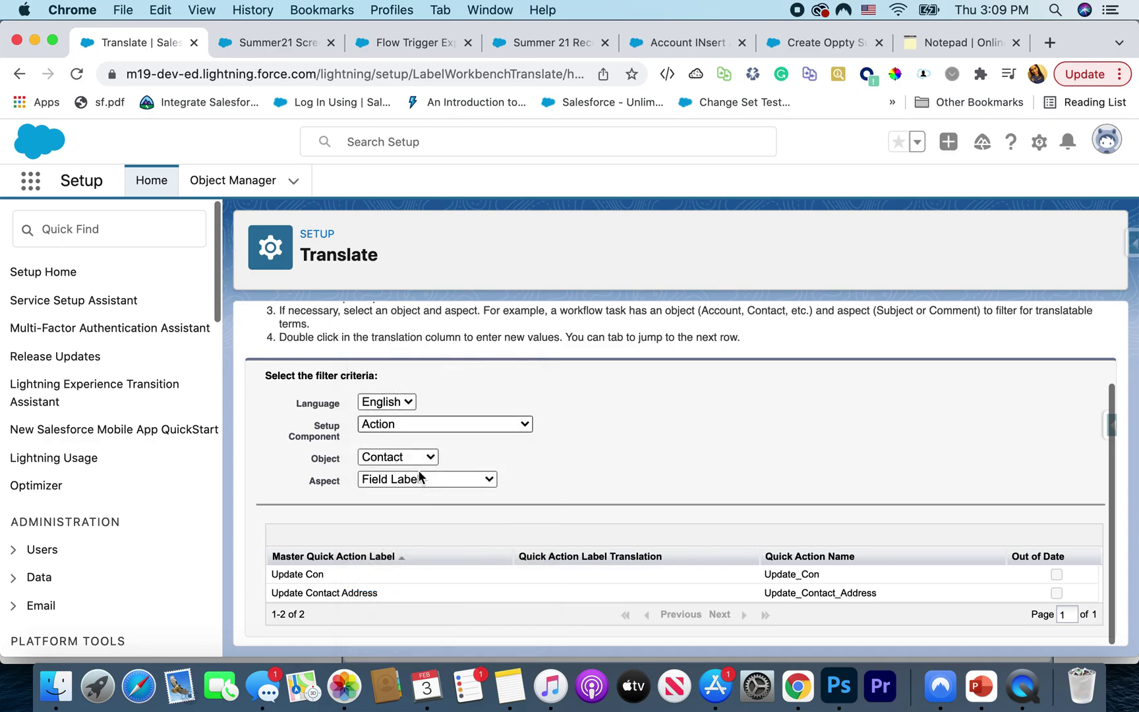
- Set the Flow Type filter to Screen Flow and choose Summer21 Screen as the flow to translate
click(424, 457)
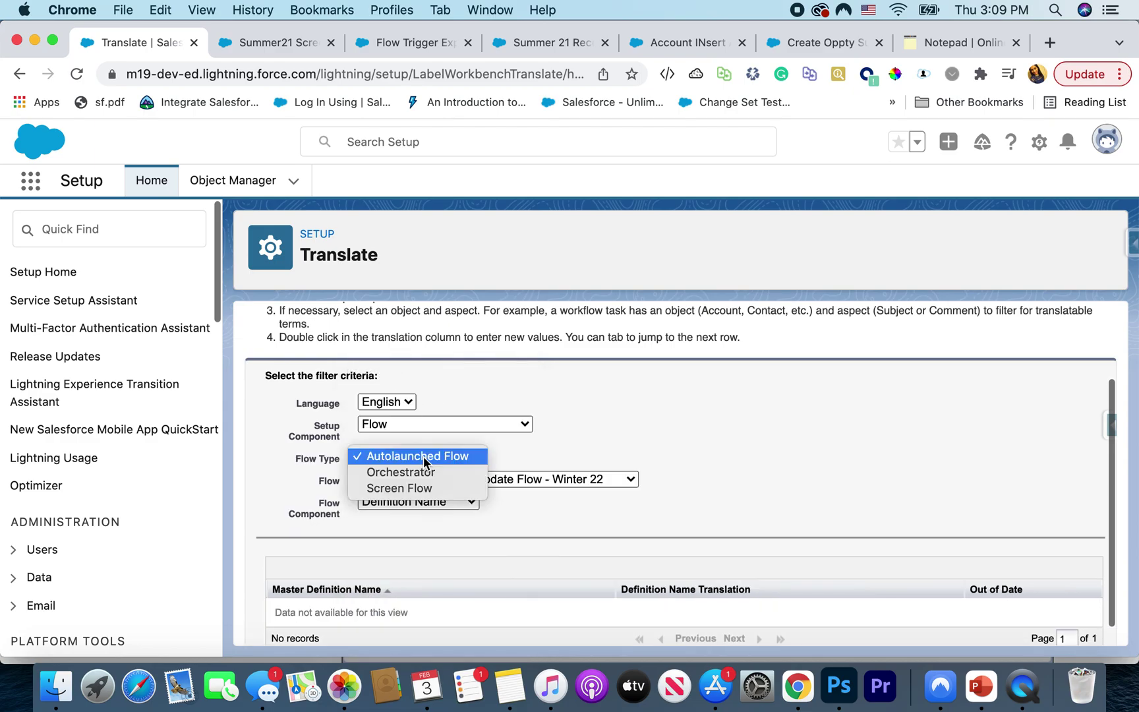
click(424, 489)
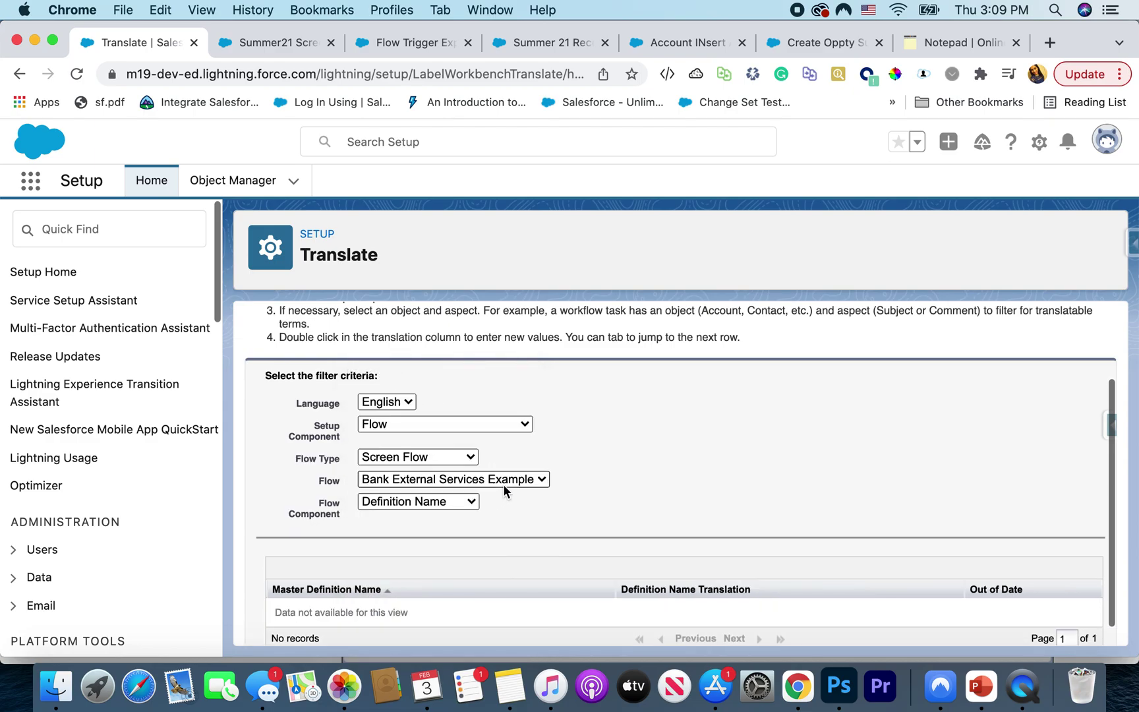
click(488, 477)
scroll(480, 560, down, 5)
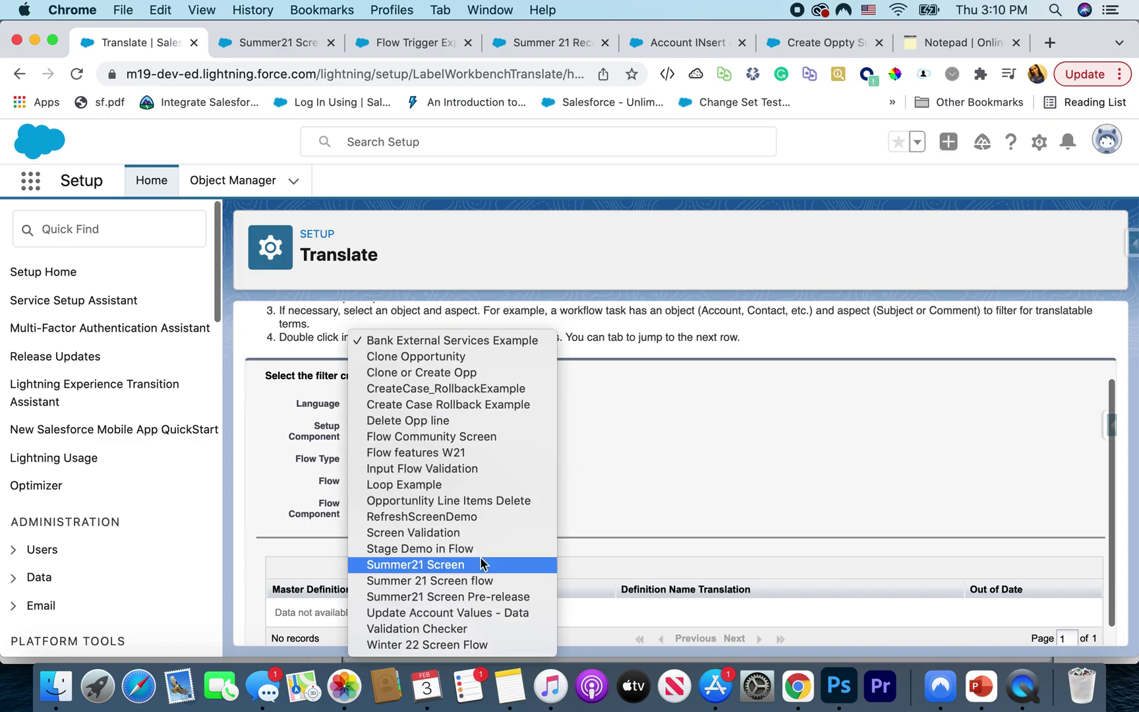
click(480, 567)
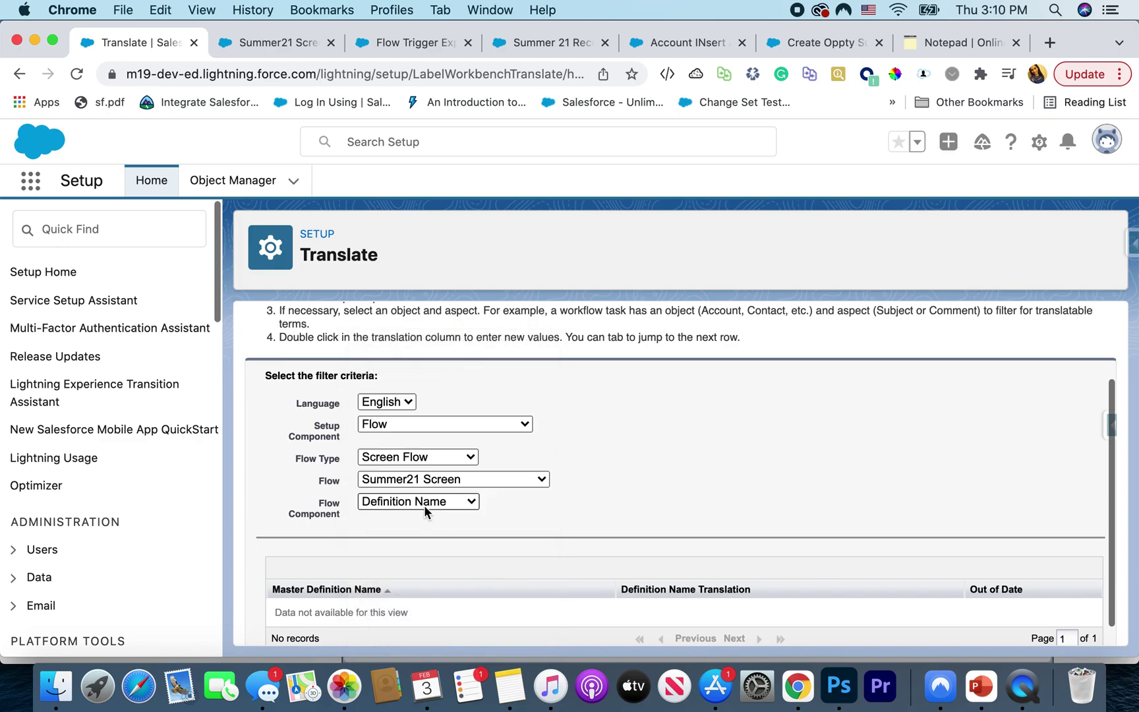
- Filter by the Screen Info component and Next or Finish Button Label aspect, and open the Welcome21 label's translation for editing
click(414, 502)
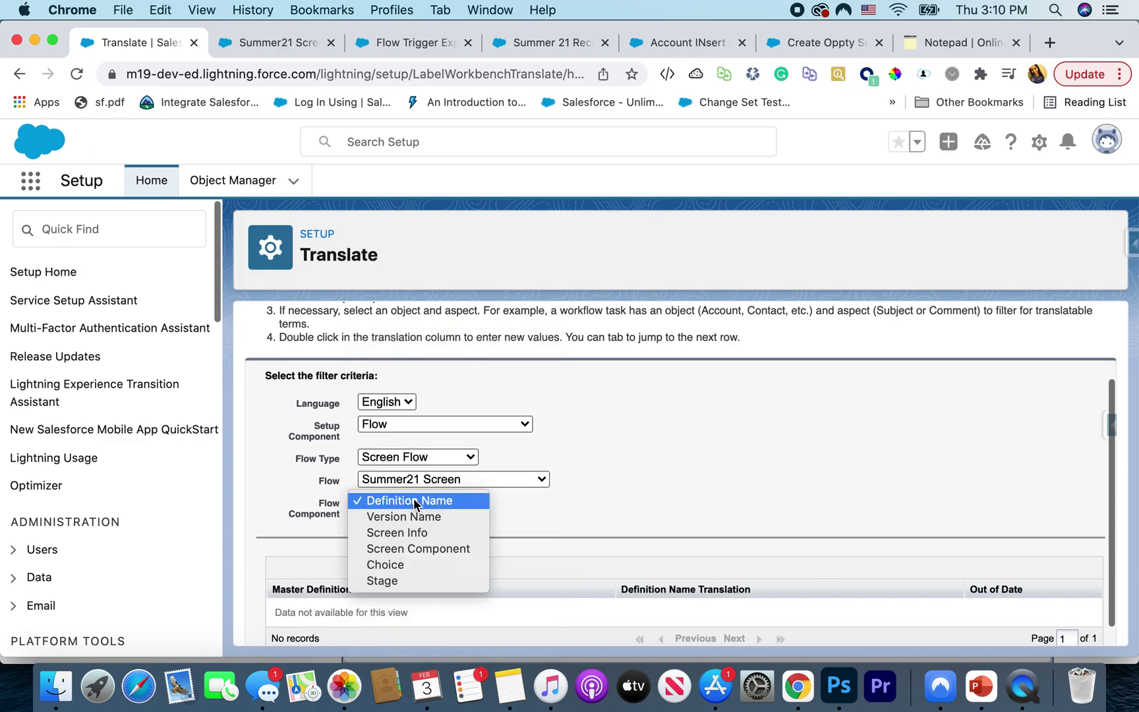
click(421, 534)
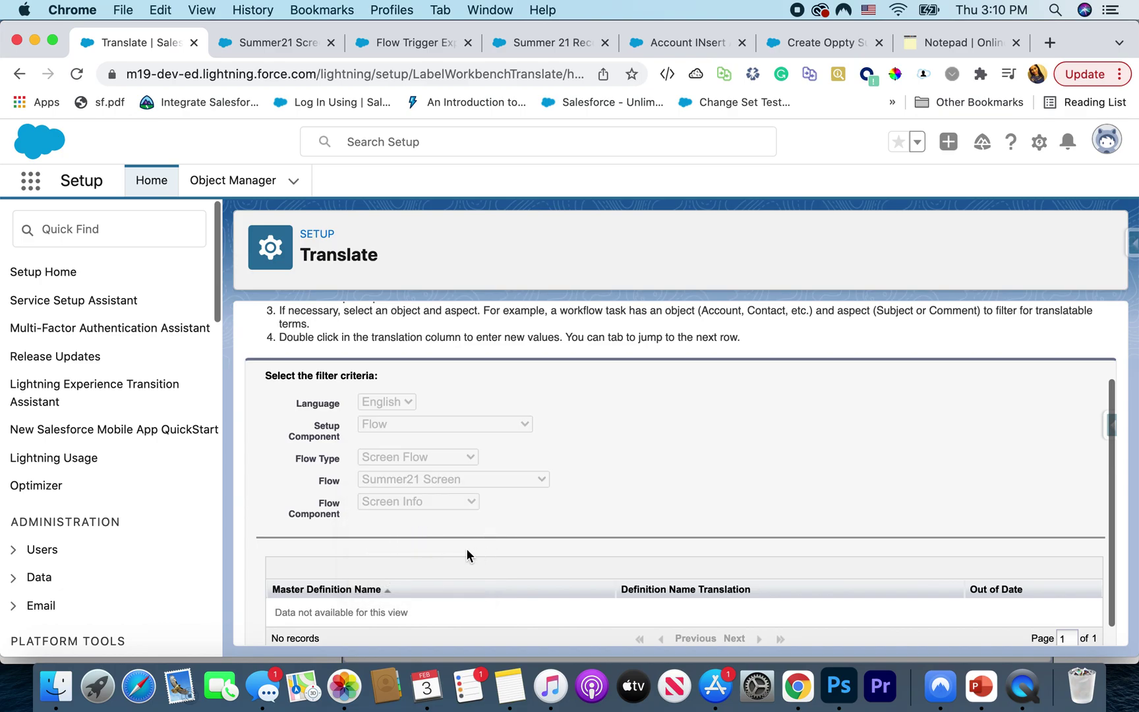
click(430, 557)
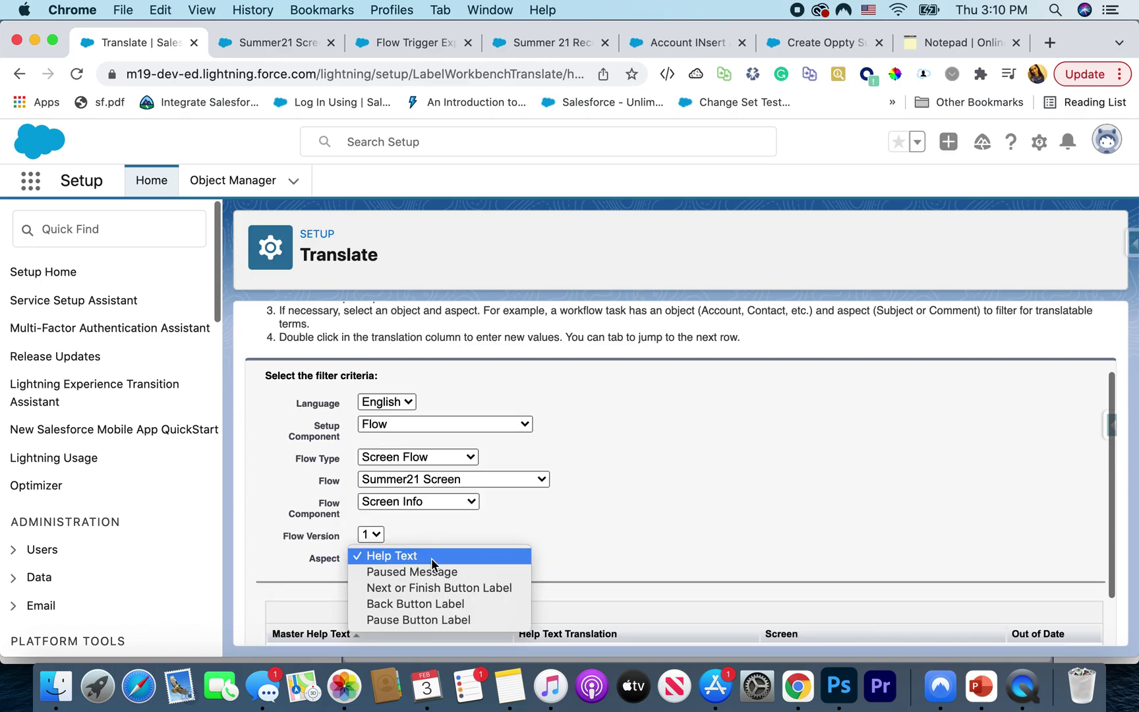
click(441, 591)
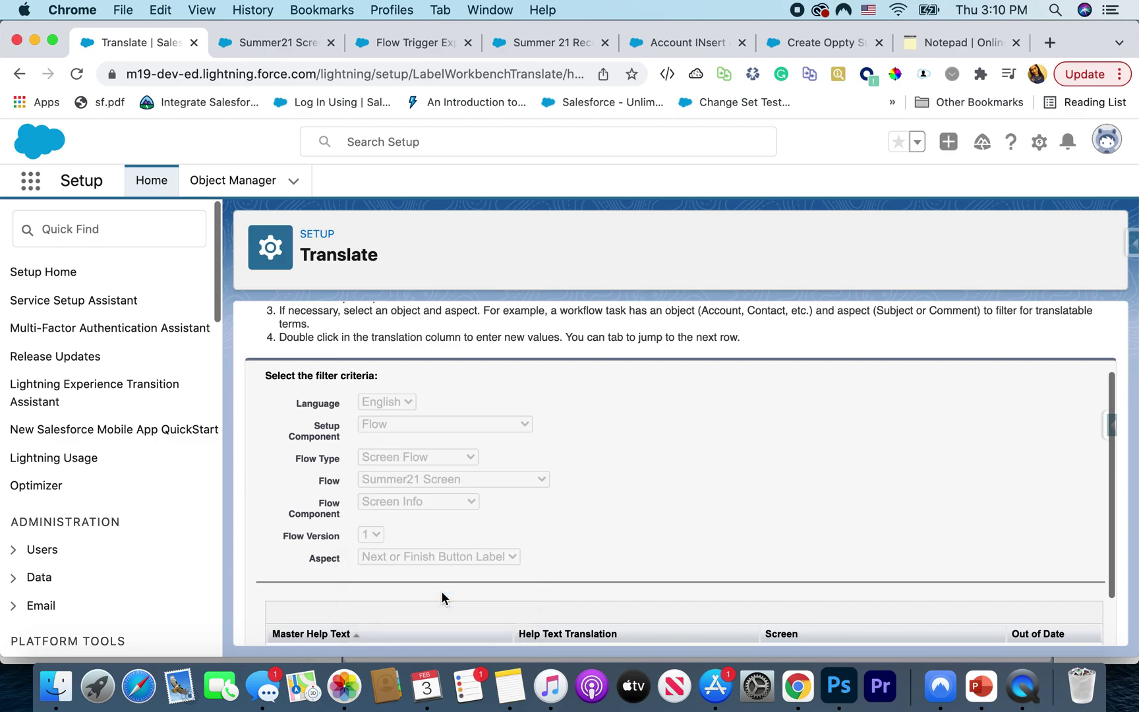
scroll(544, 583, down, 2)
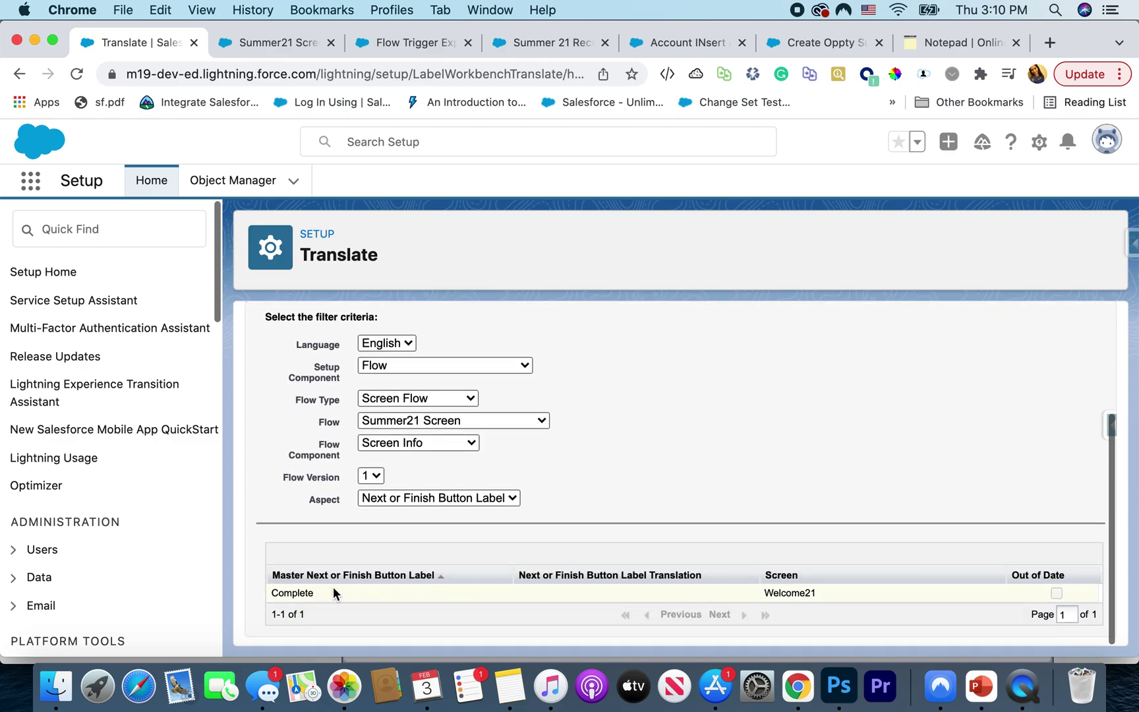
double_click(558, 590)
click(730, 477)
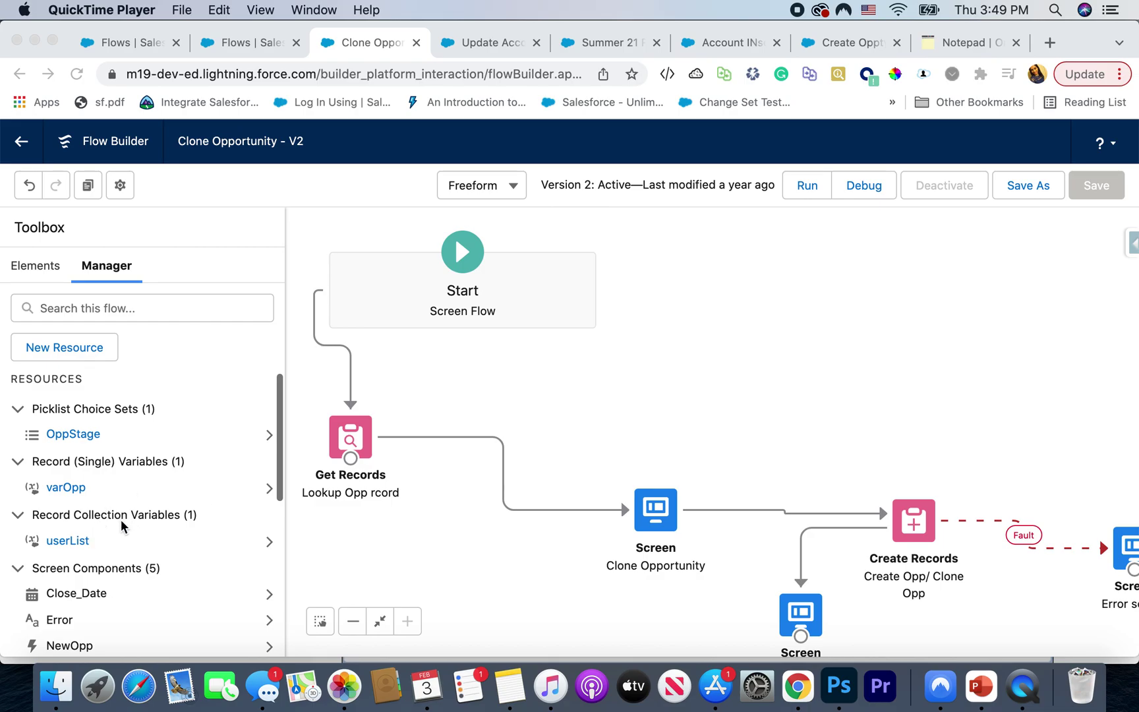
- Examine the userList collection variable in the Clone Opportunity flow, including its editable API name and description, and close it
click(73, 542)
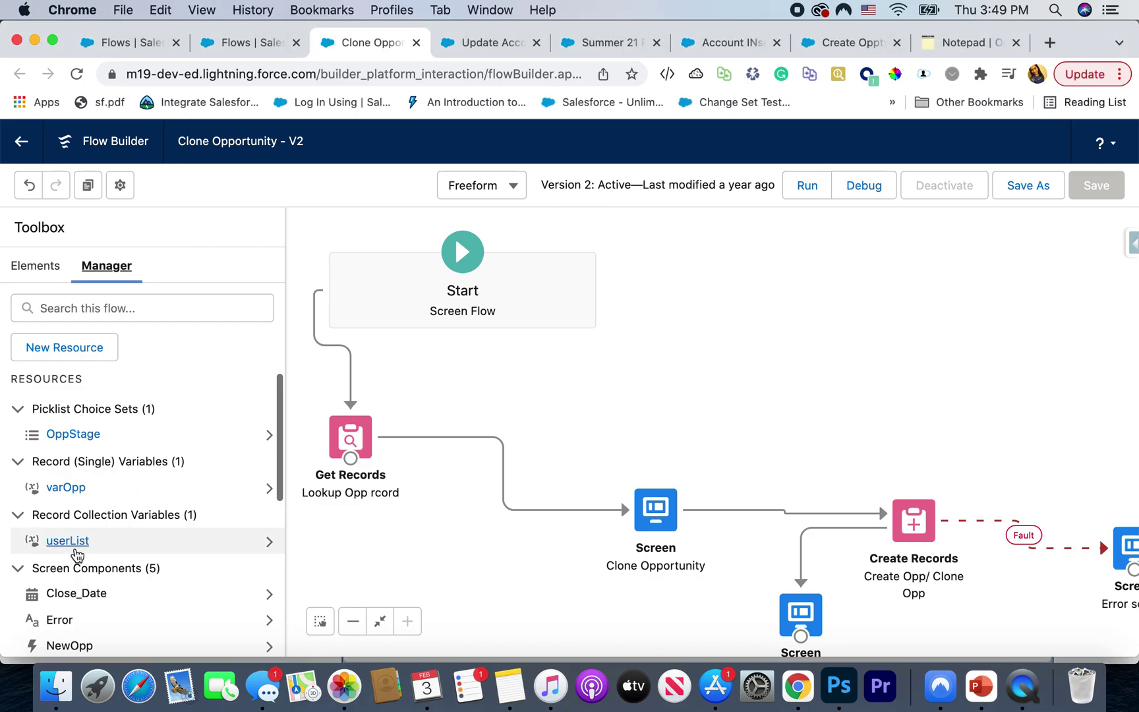
click(72, 542)
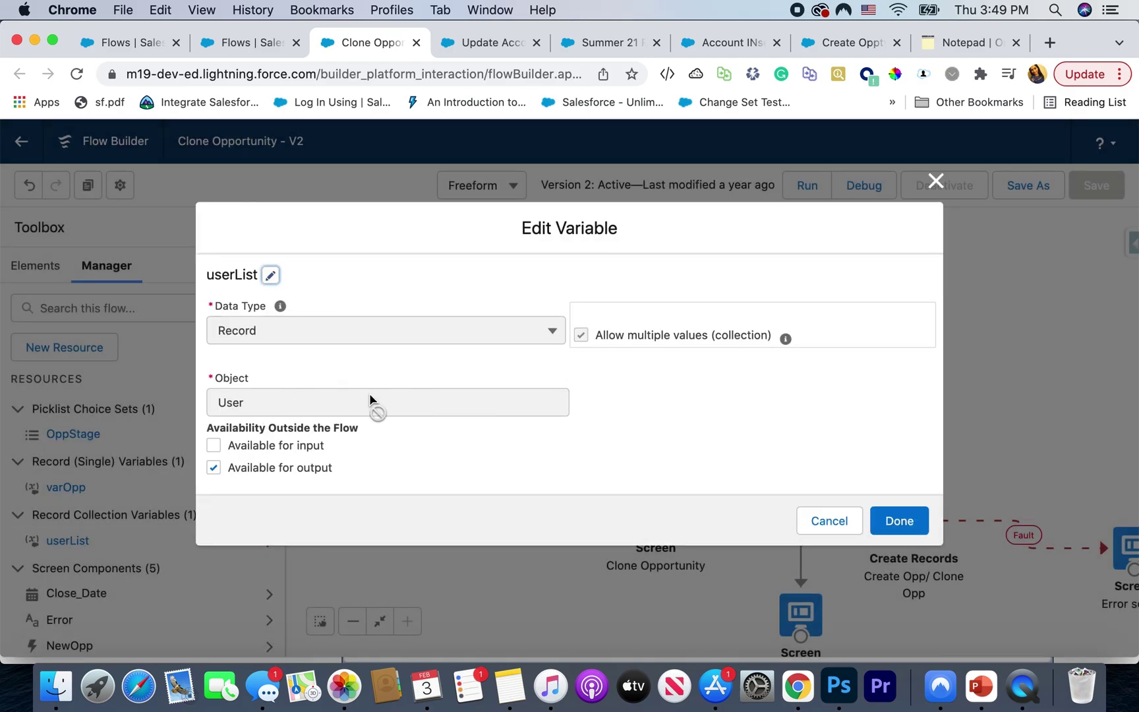
click(270, 275)
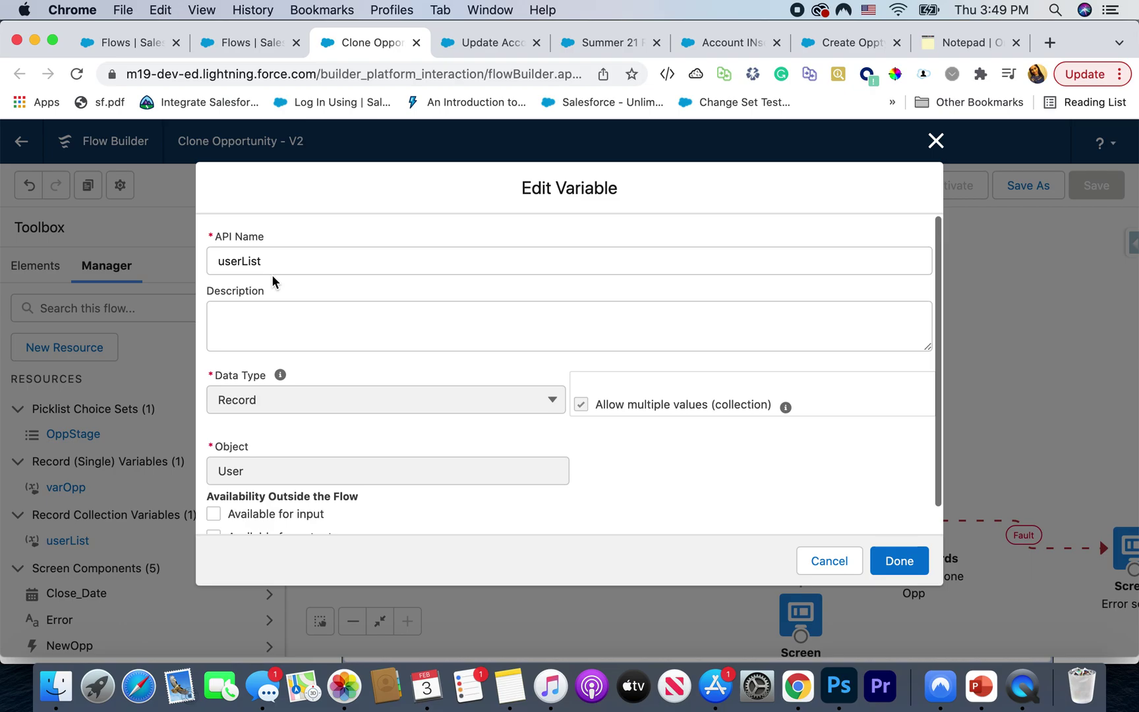
scroll(323, 377, down, 1)
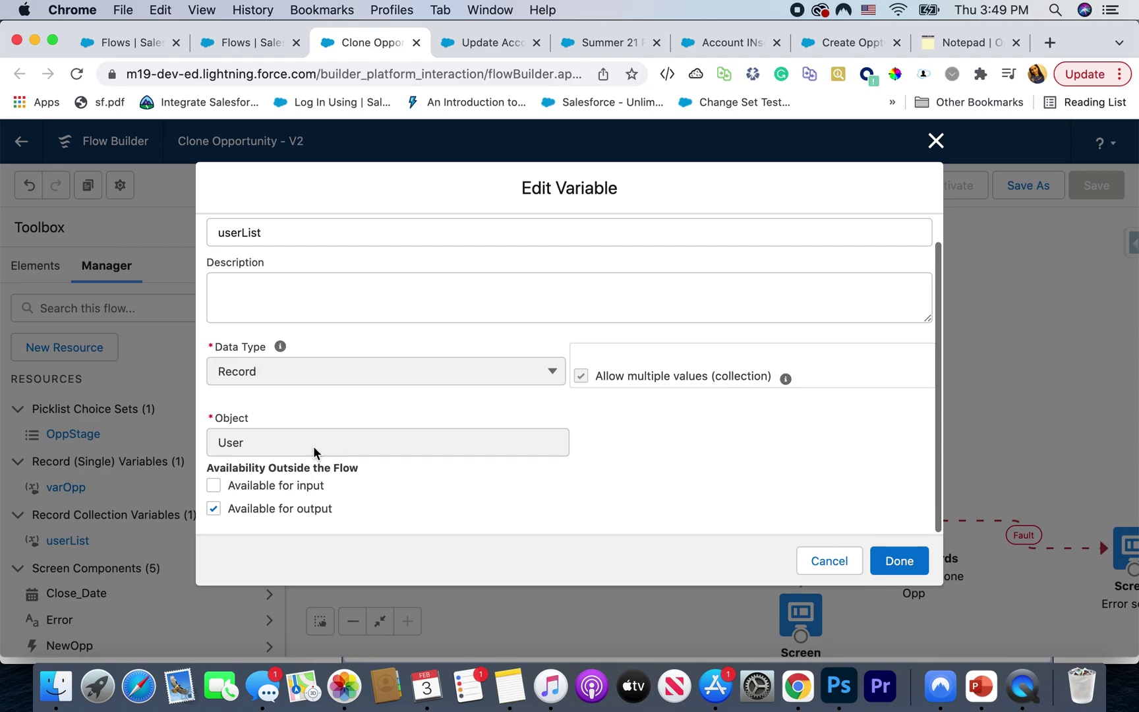
scroll(330, 432, up, 1)
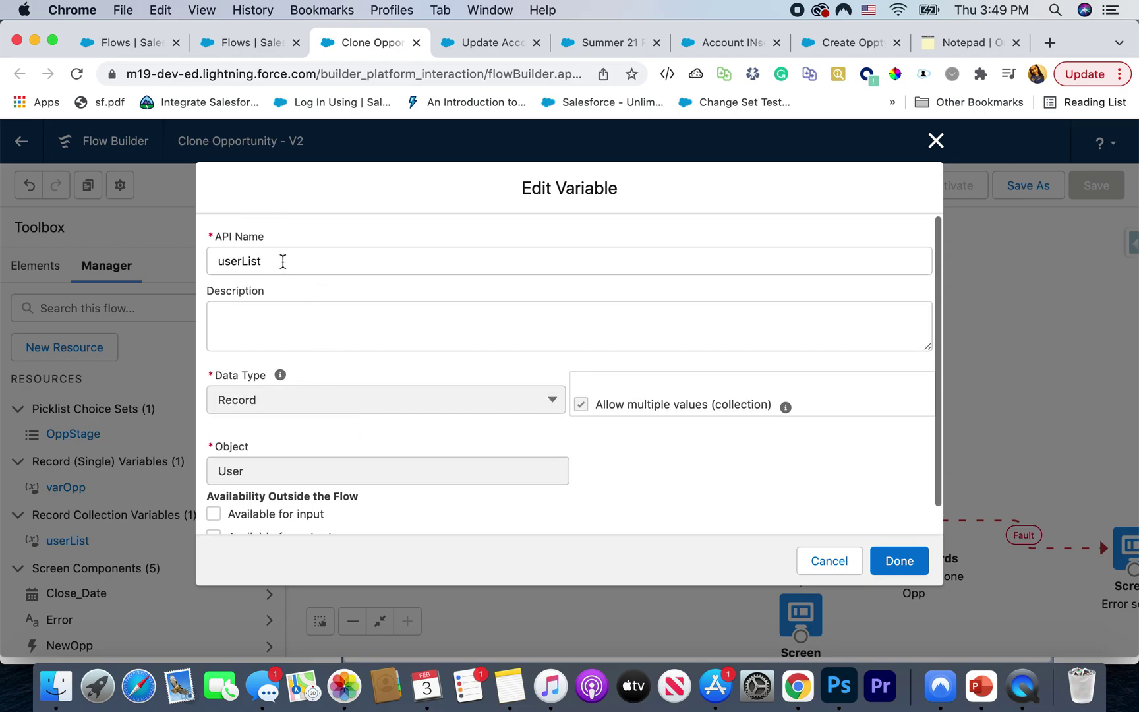
click(936, 141)
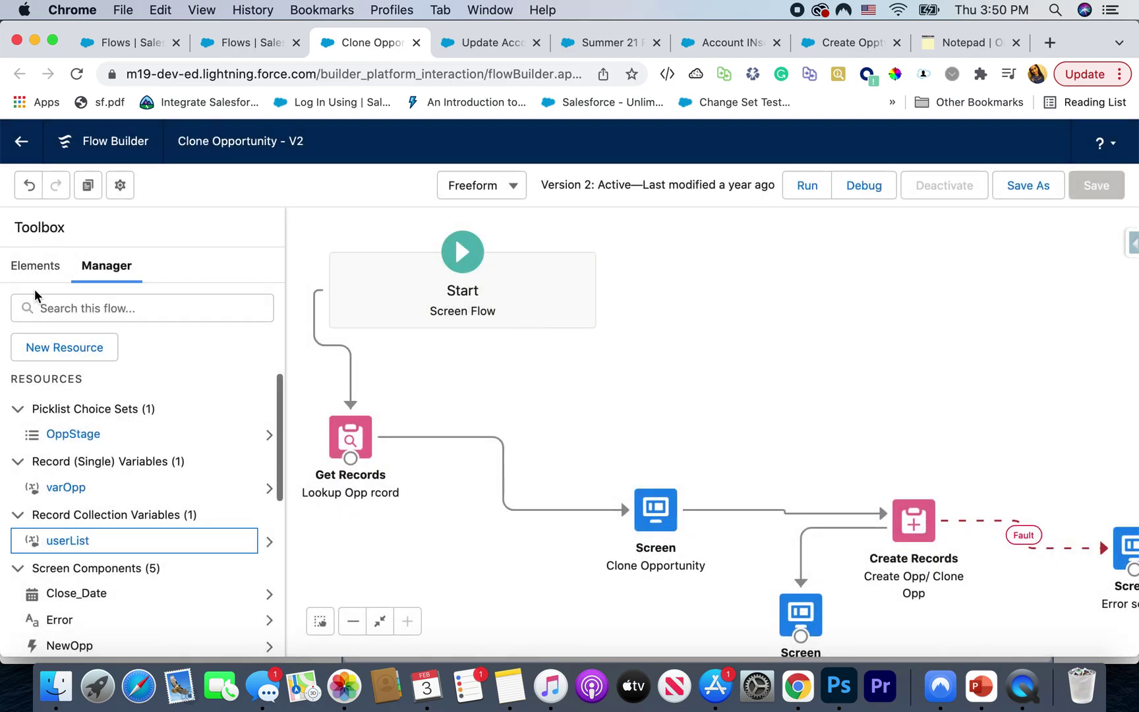
- Start a new Screen element in the Clone Opportunity flow and add a Picklist component to it
click(35, 265)
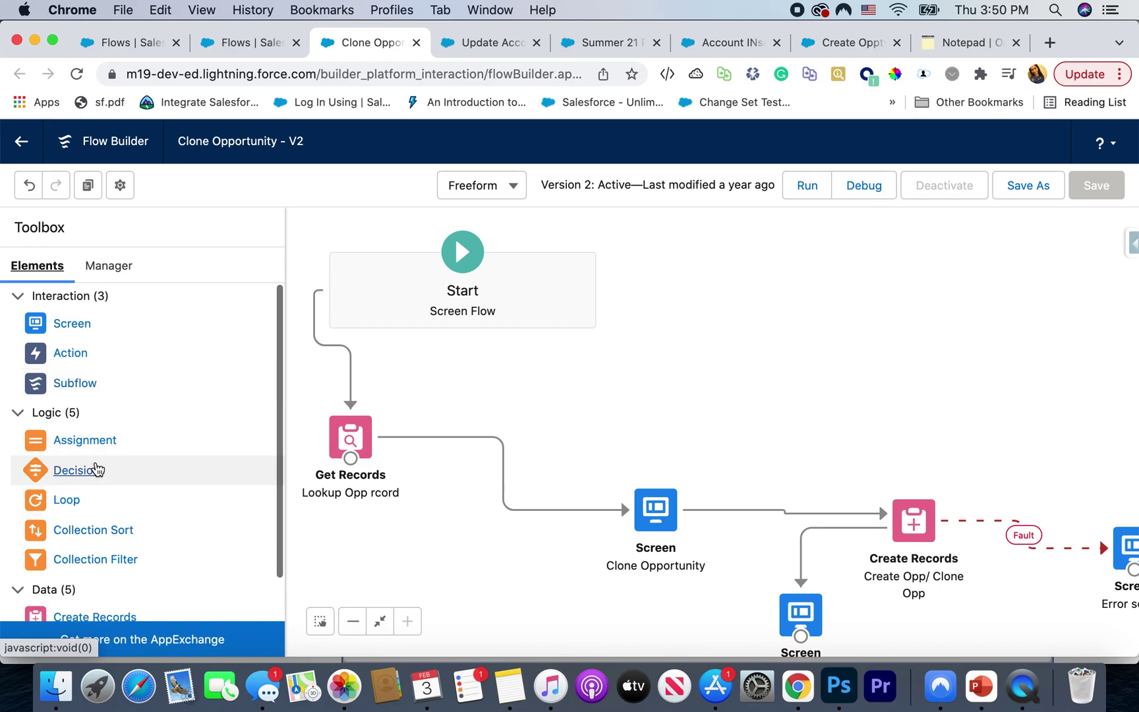
drag(72, 323, 613, 311)
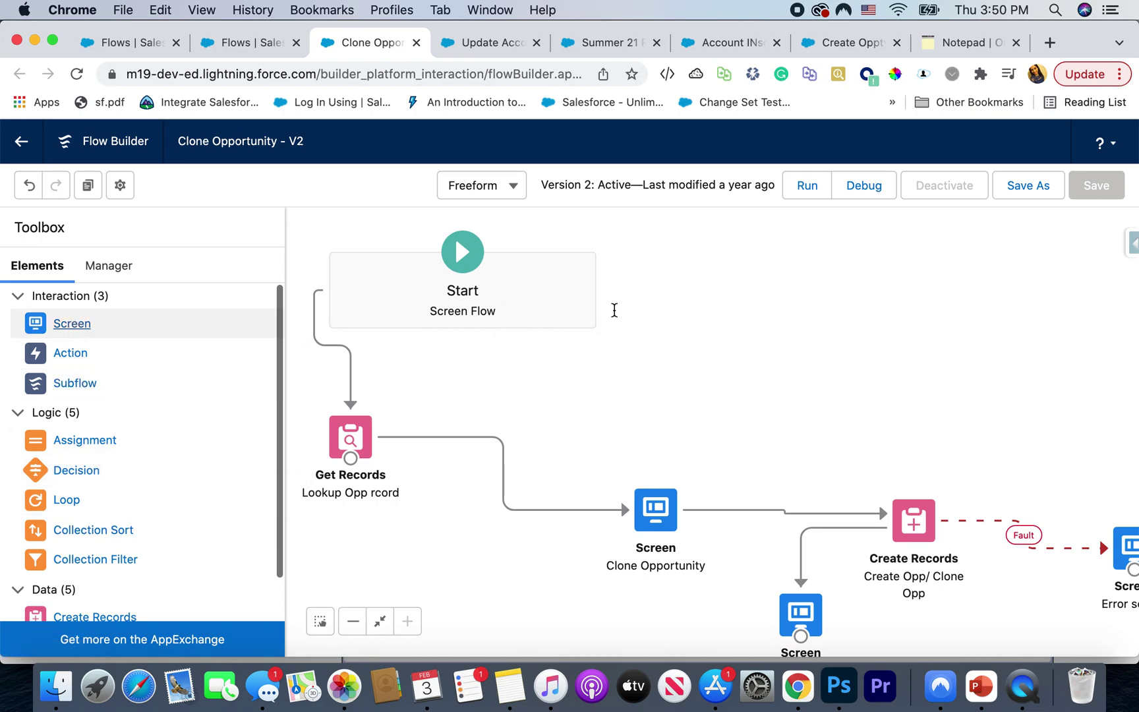
scroll(149, 397, down, 10)
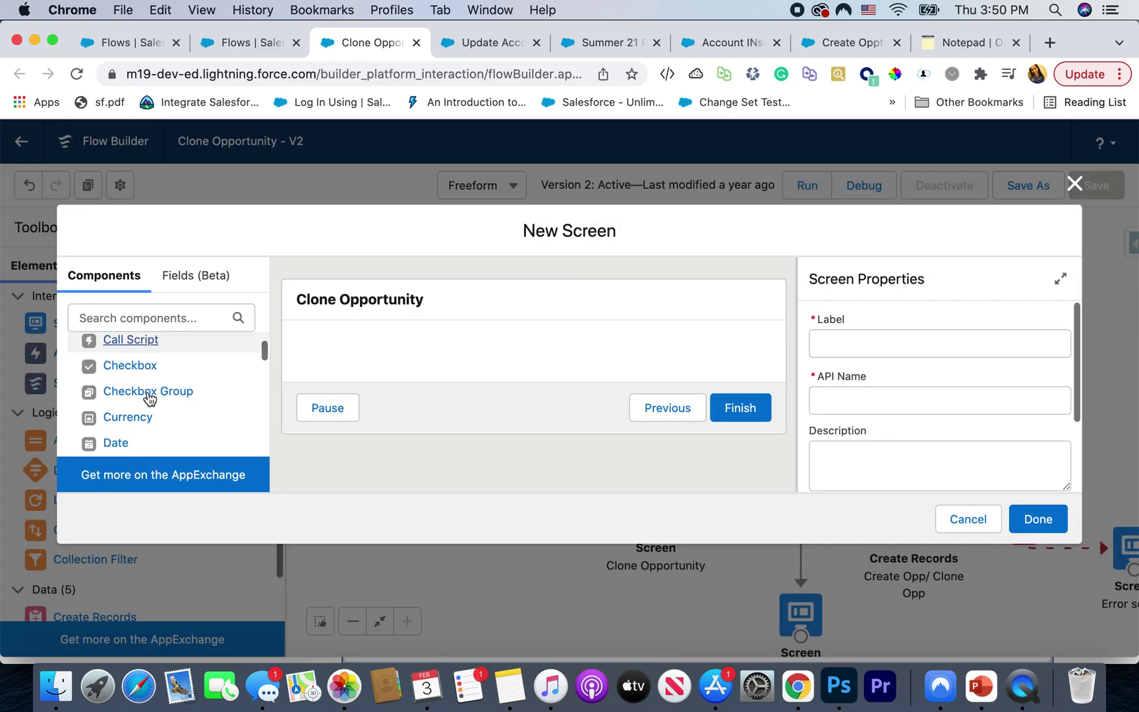
scroll(149, 397, down, 5)
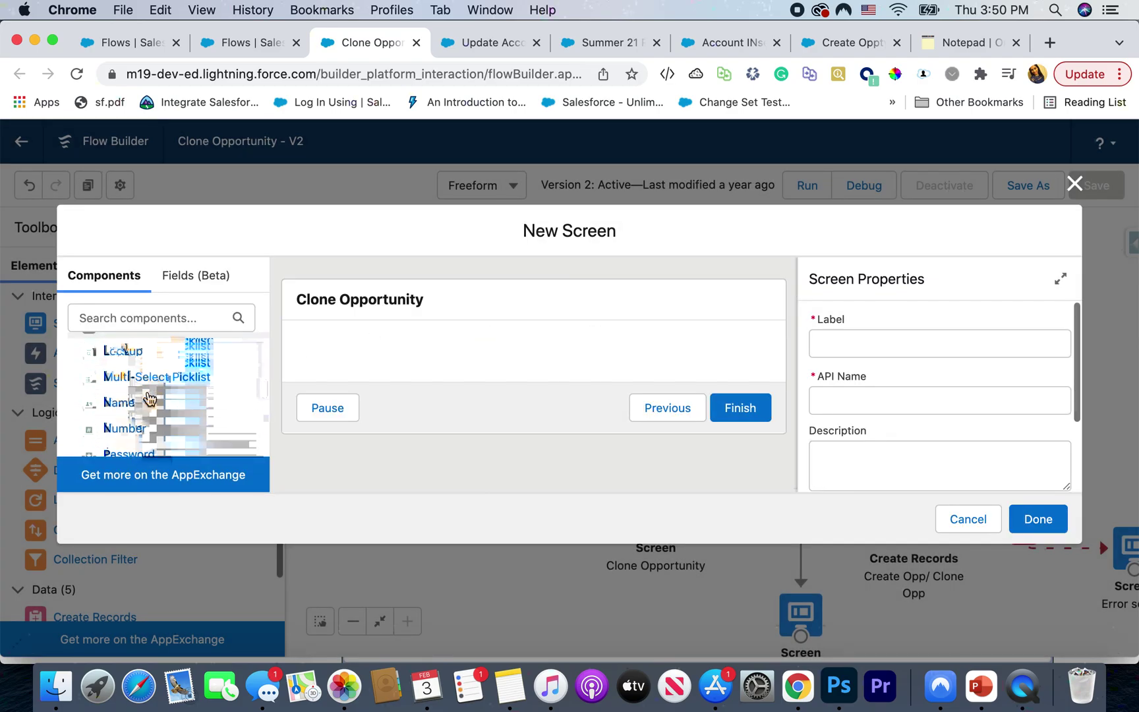
drag(135, 414, 377, 341)
drag(147, 415, 399, 341)
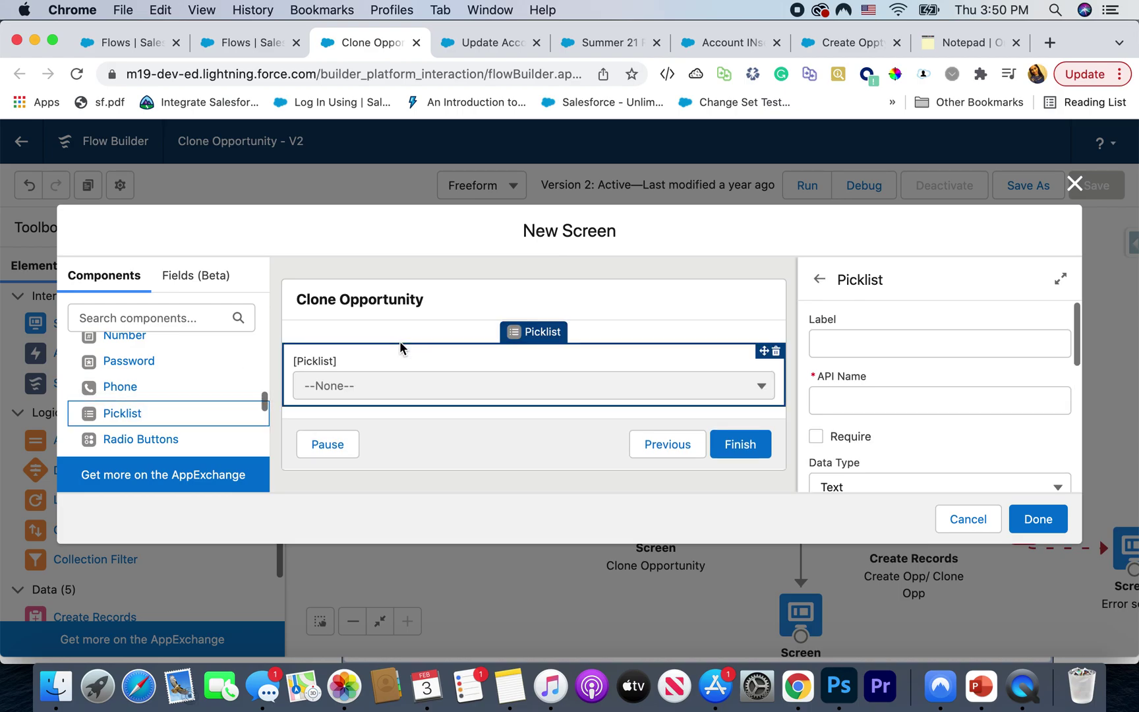
- Examine the Picklist's choice configuration, including the multiple-options setting, the available component types and the Choice field
scroll(883, 412, down, 2)
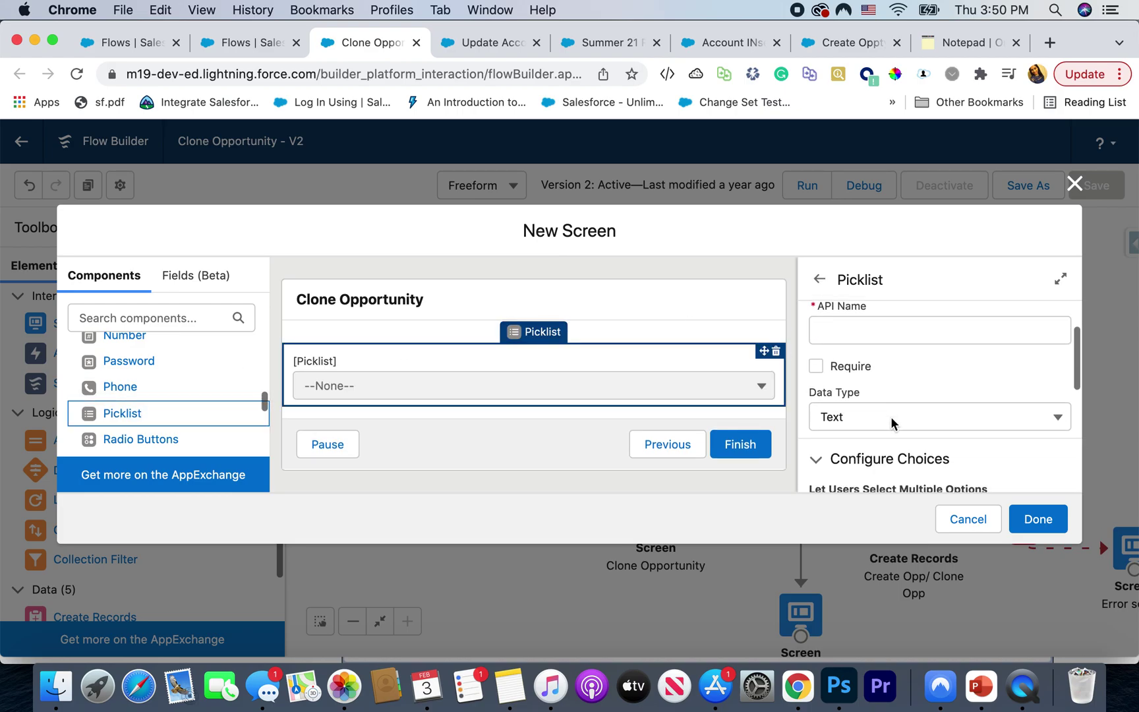
scroll(891, 415, up, 1)
scroll(894, 390, down, 6)
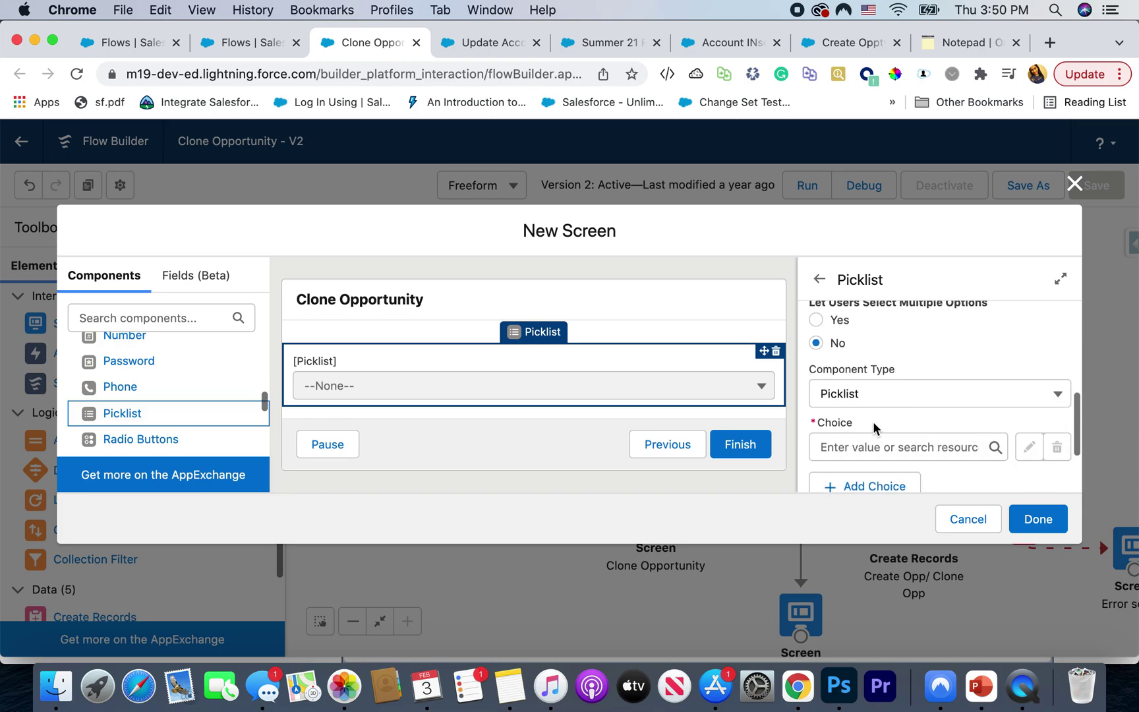
click(903, 399)
click(884, 447)
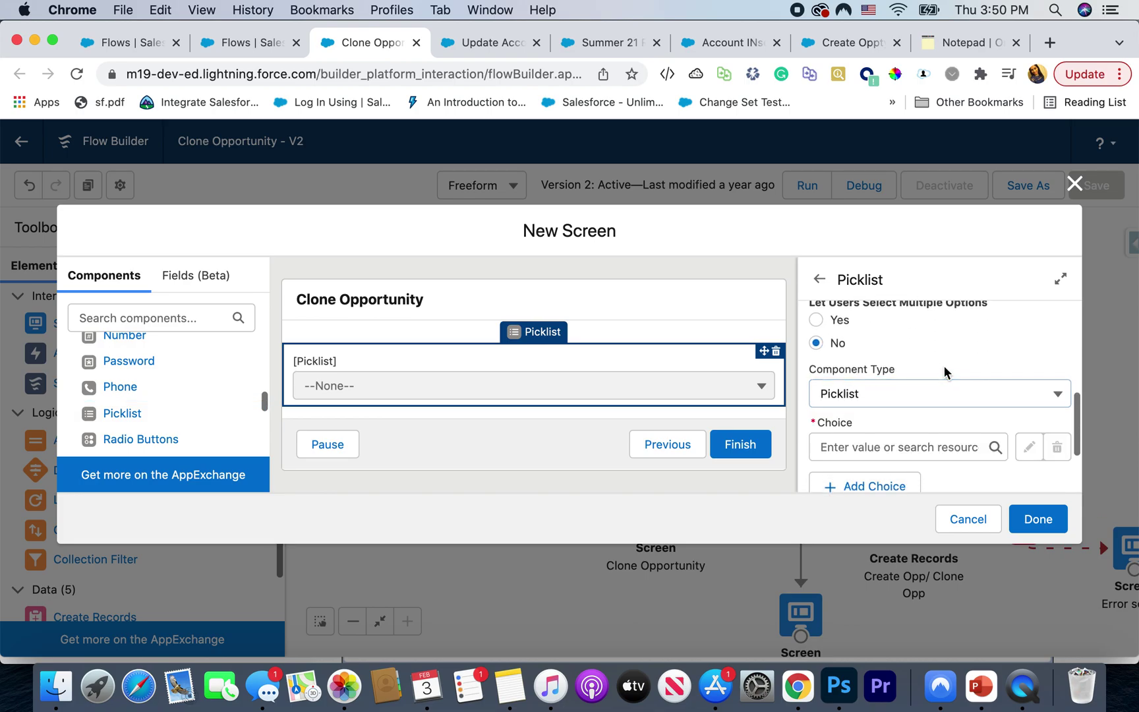
- Start a new choice resource for the Picklist as a Collection Choice Set using userList as the record collection
scroll(917, 432, down, 1)
click(927, 419)
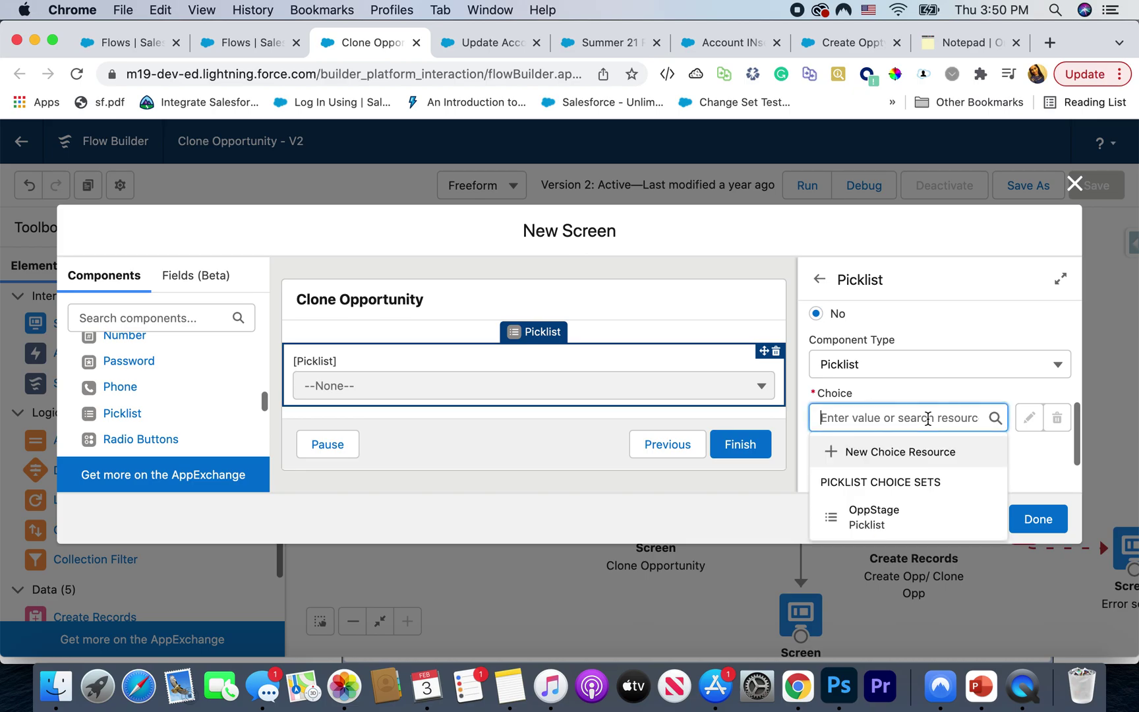
click(897, 453)
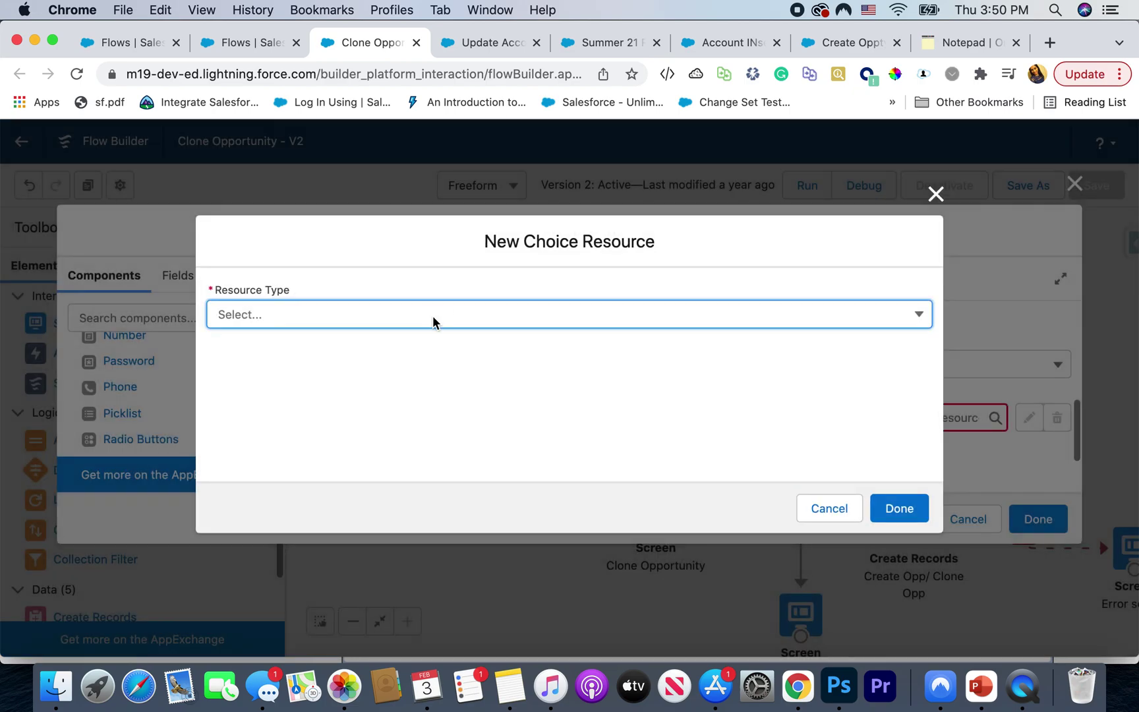
click(432, 321)
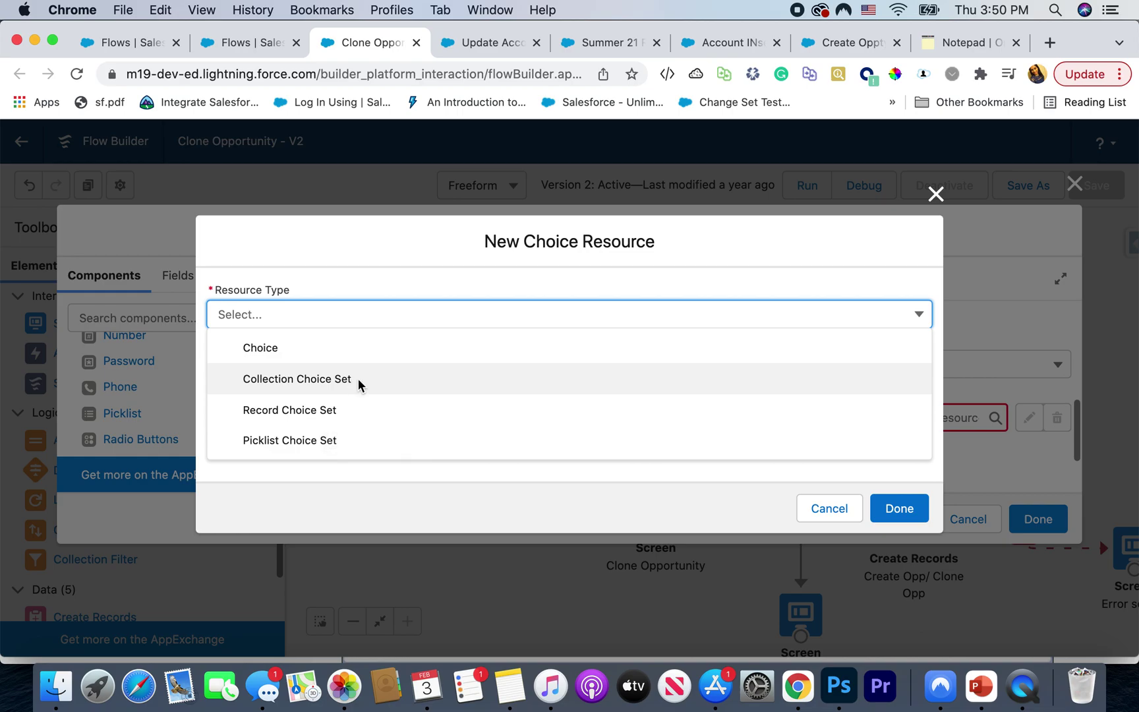
click(324, 385)
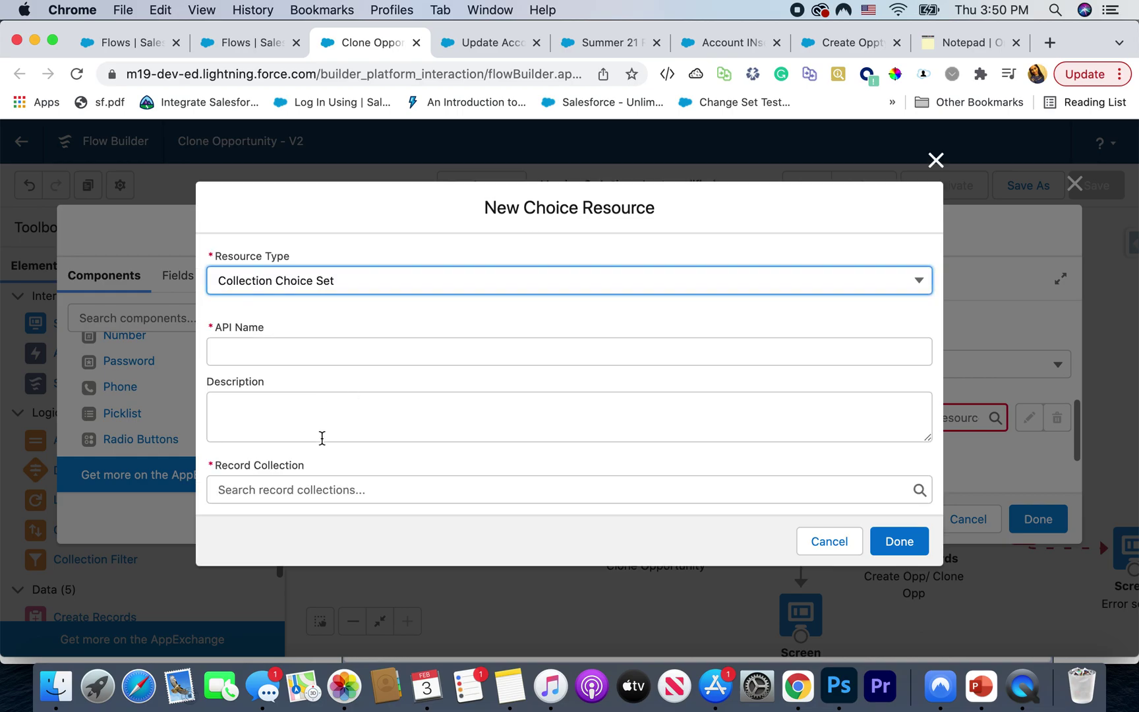
click(296, 498)
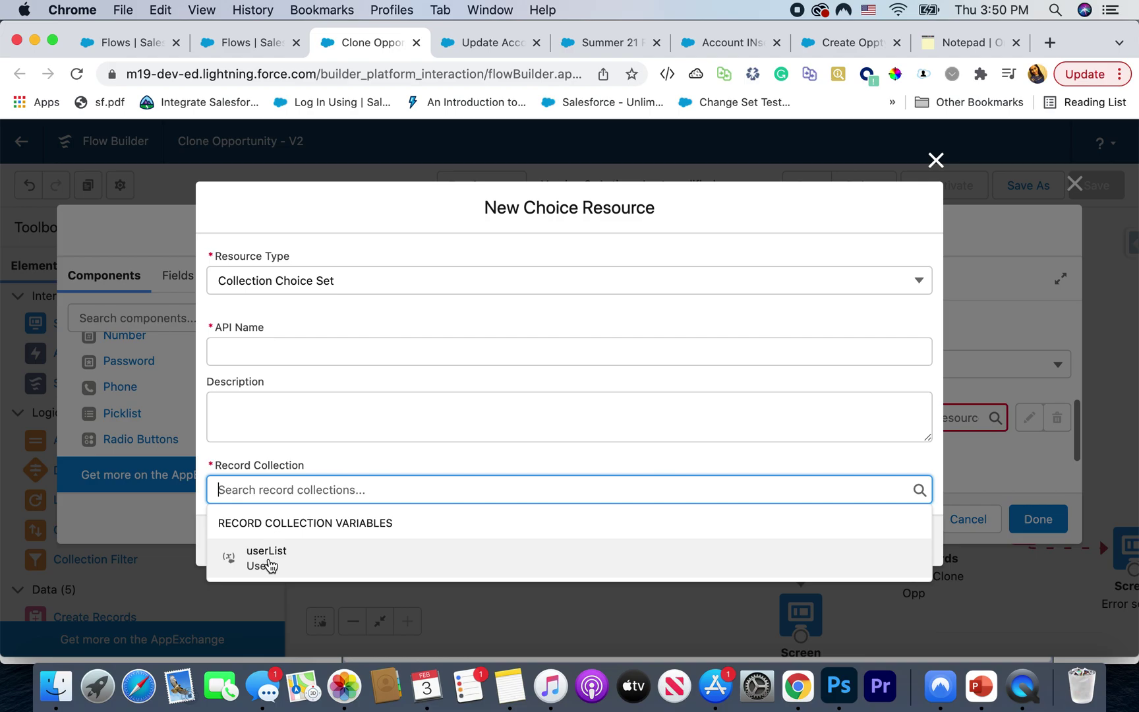
click(267, 557)
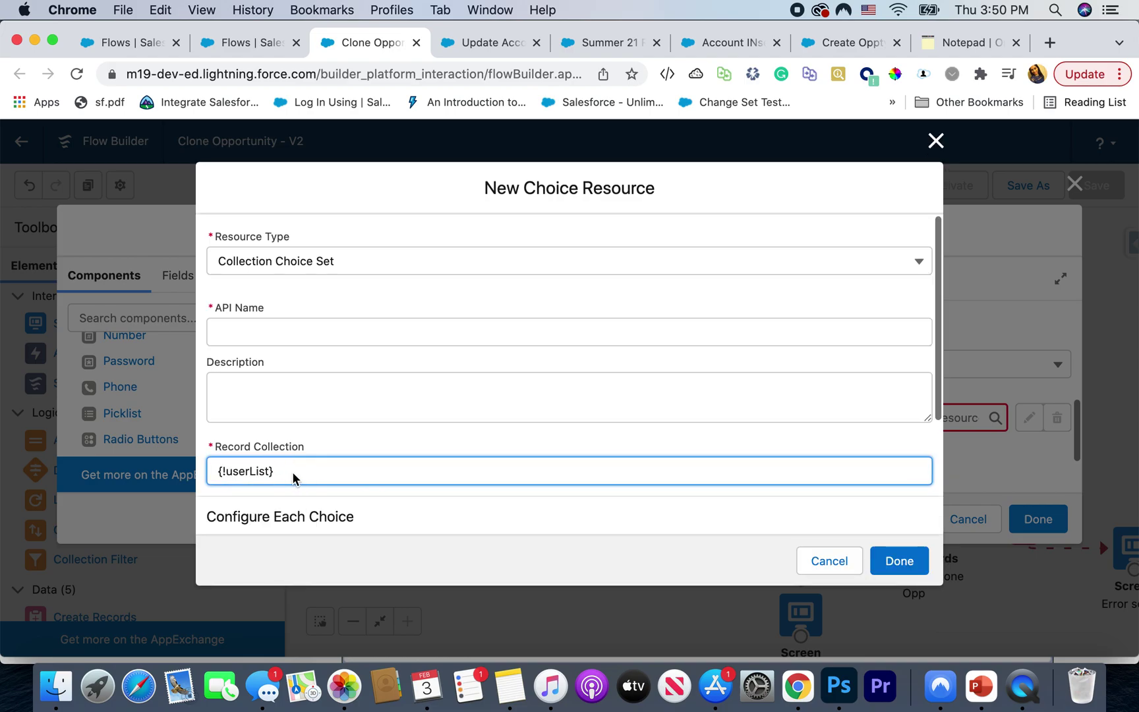
- Configure each choice in the Collection Choice Set with Name as the choice label and Id as the choice value
scroll(293, 477, down, 5)
click(327, 446)
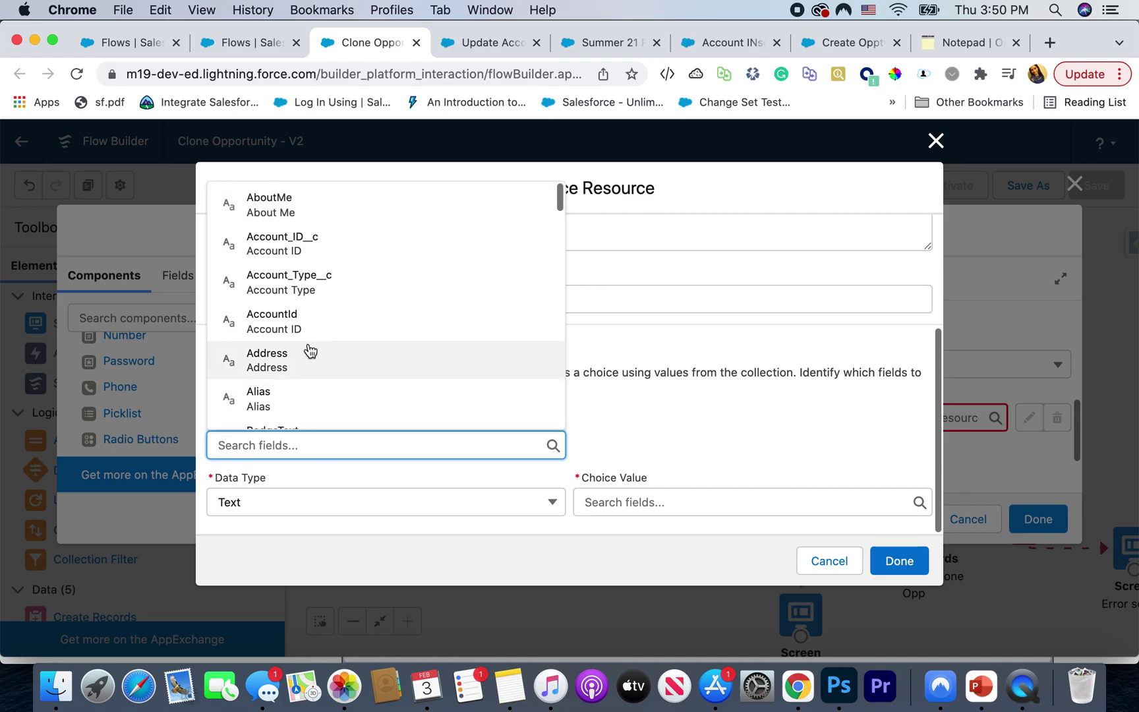
text(nam)
click(264, 359)
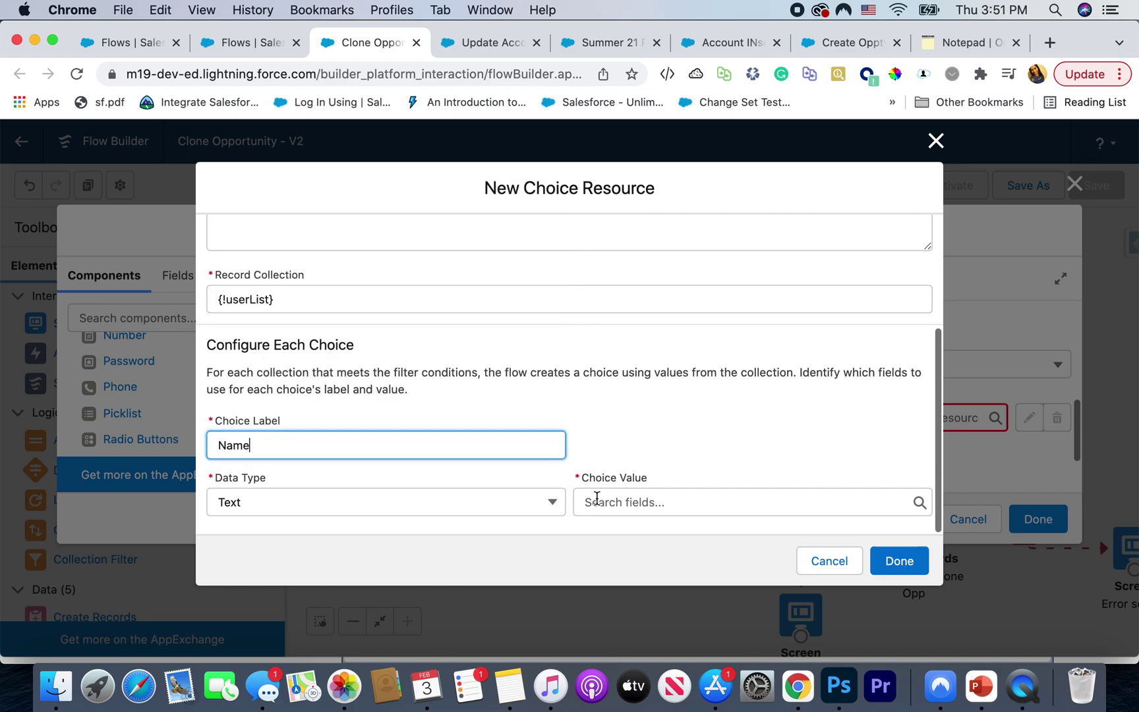
click(597, 499)
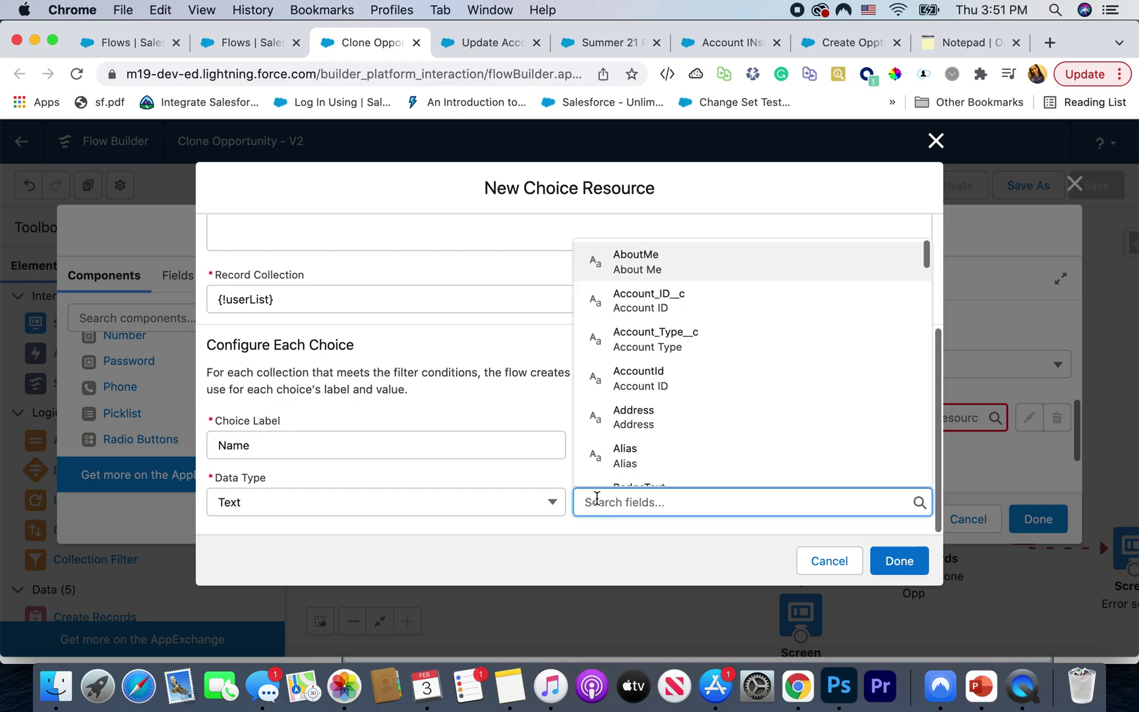
text(Id)
scroll(684, 373, down, 5)
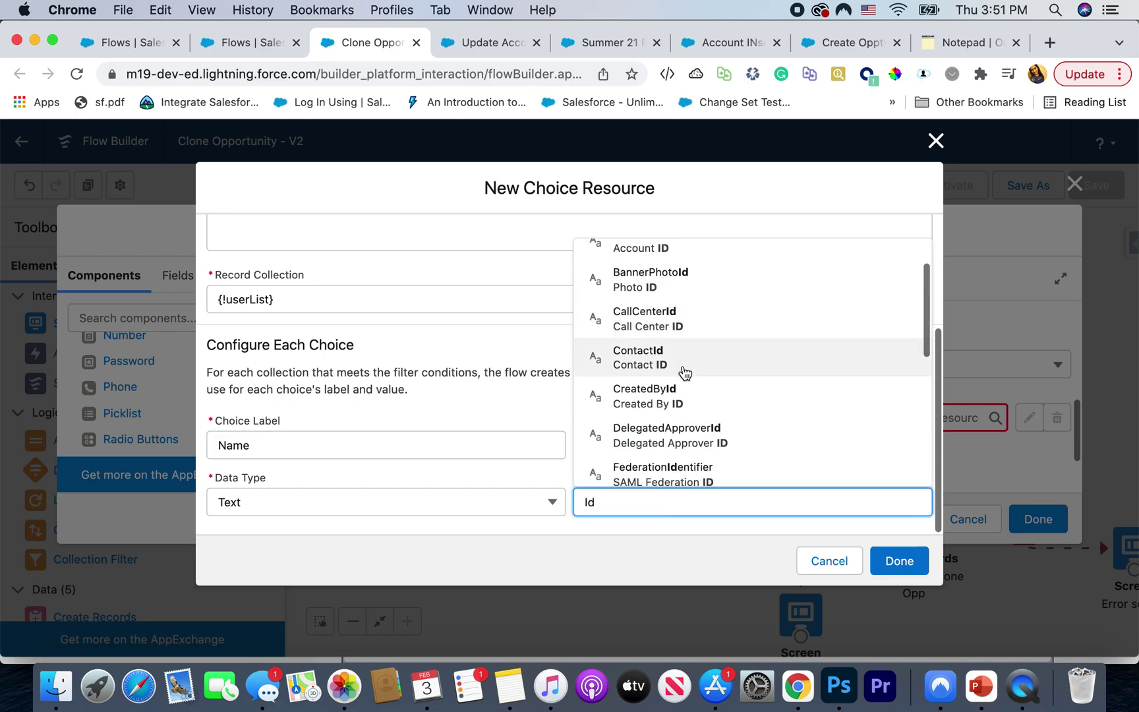
click(682, 305)
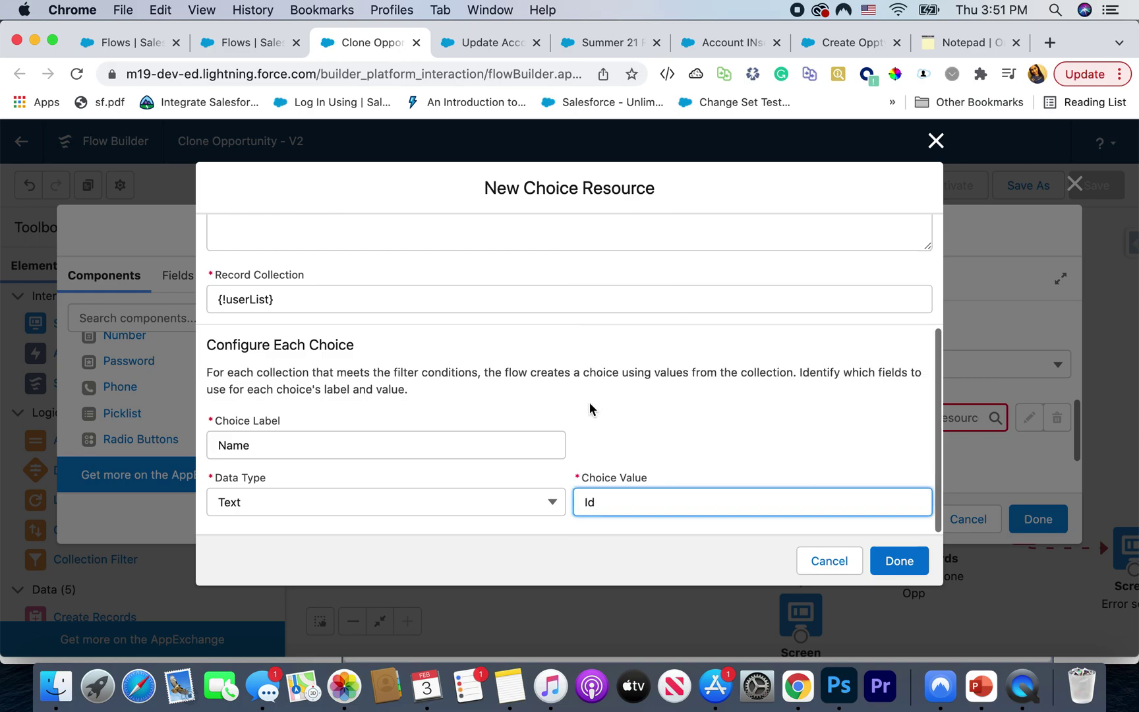
scroll(590, 405, up, 4)
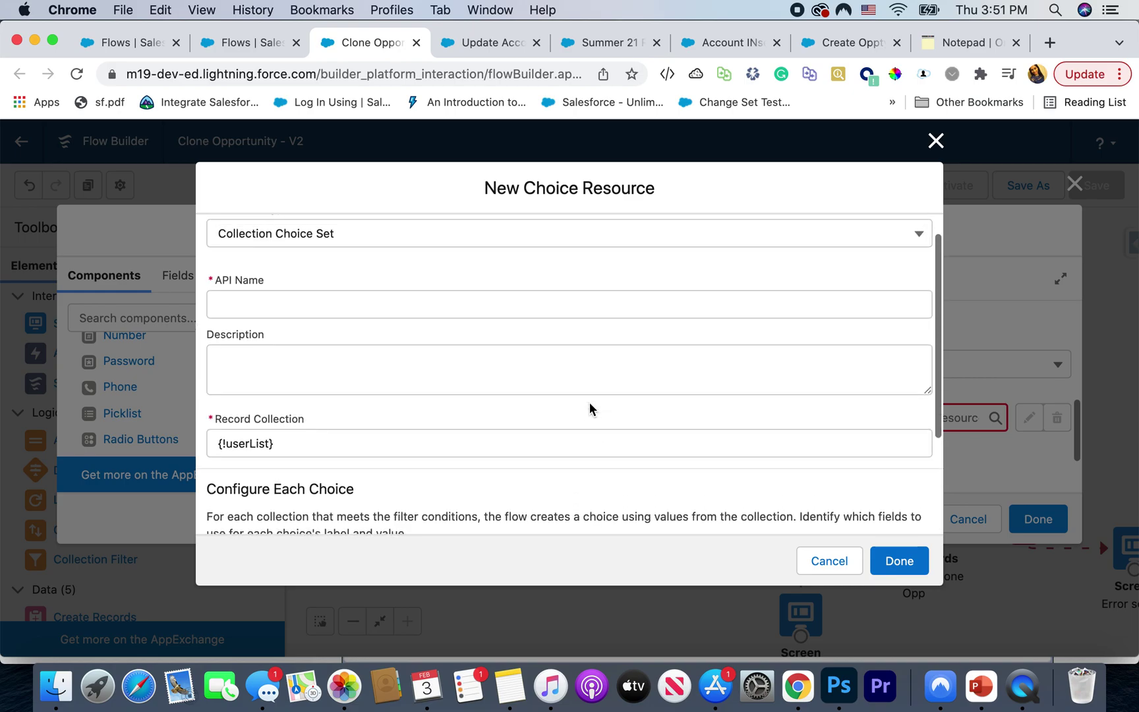
scroll(589, 402, up, 1)
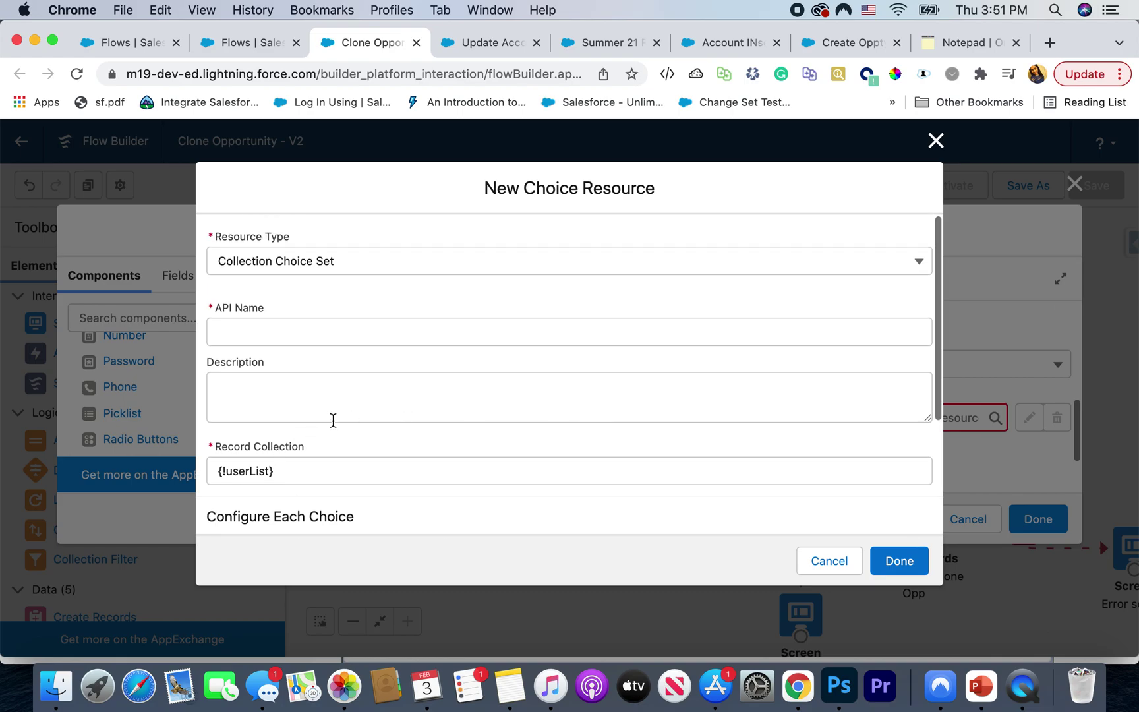
click(382, 266)
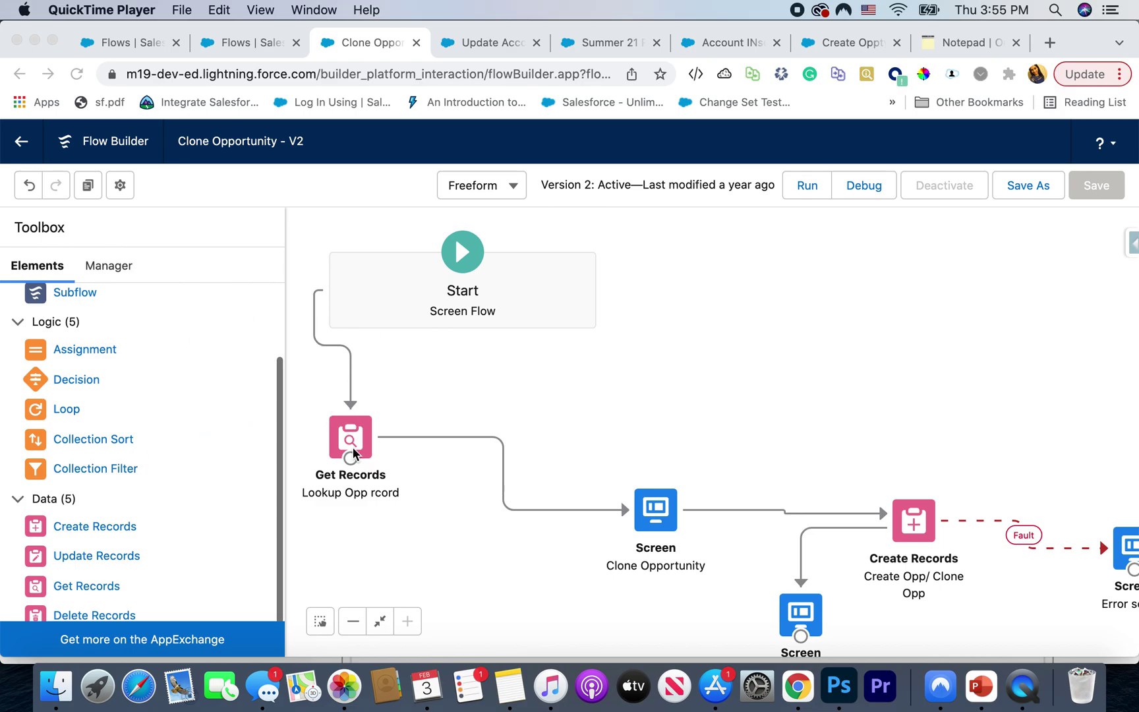
- Add a Get Records element labelled "get User" to the canvas next to the Lookup Opp rcord element
click(110, 267)
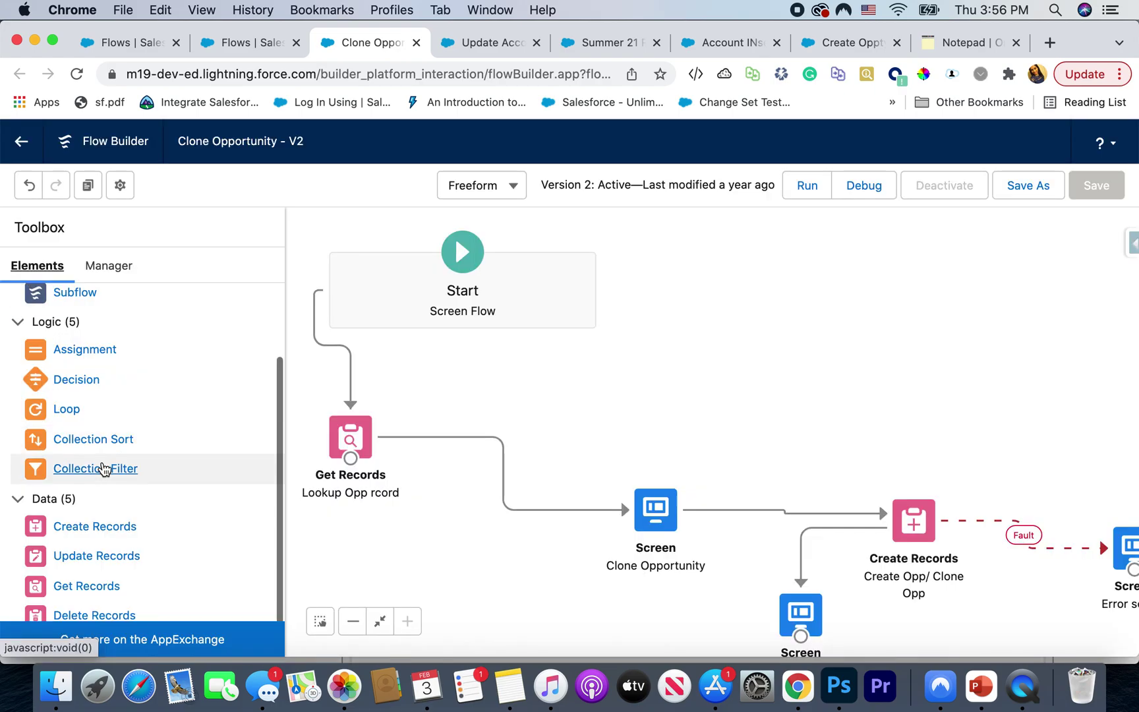
scroll(109, 402, up, 3)
scroll(92, 330, down, 3)
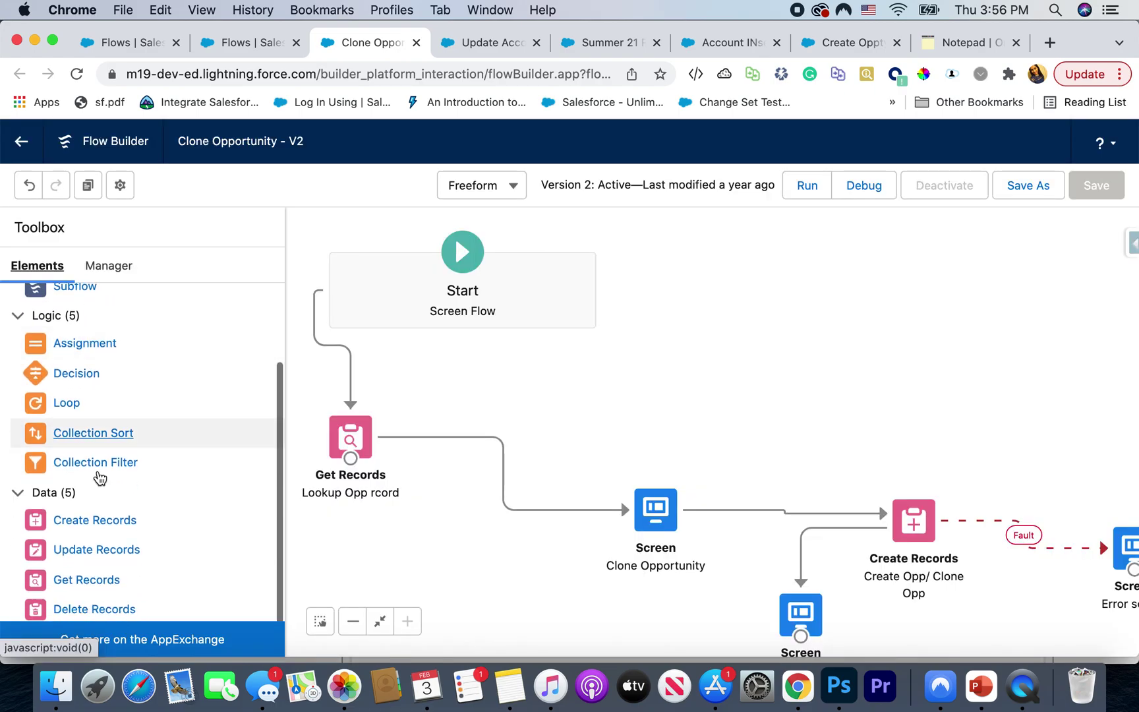
drag(83, 578, 314, 392)
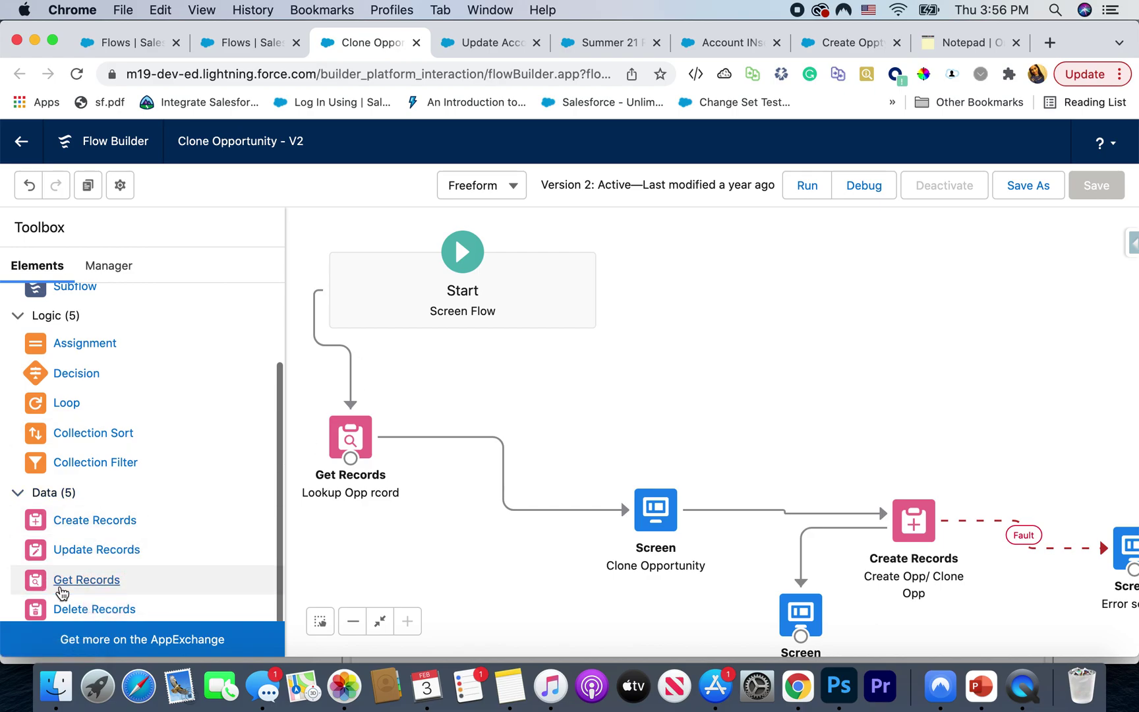
drag(64, 590, 424, 404)
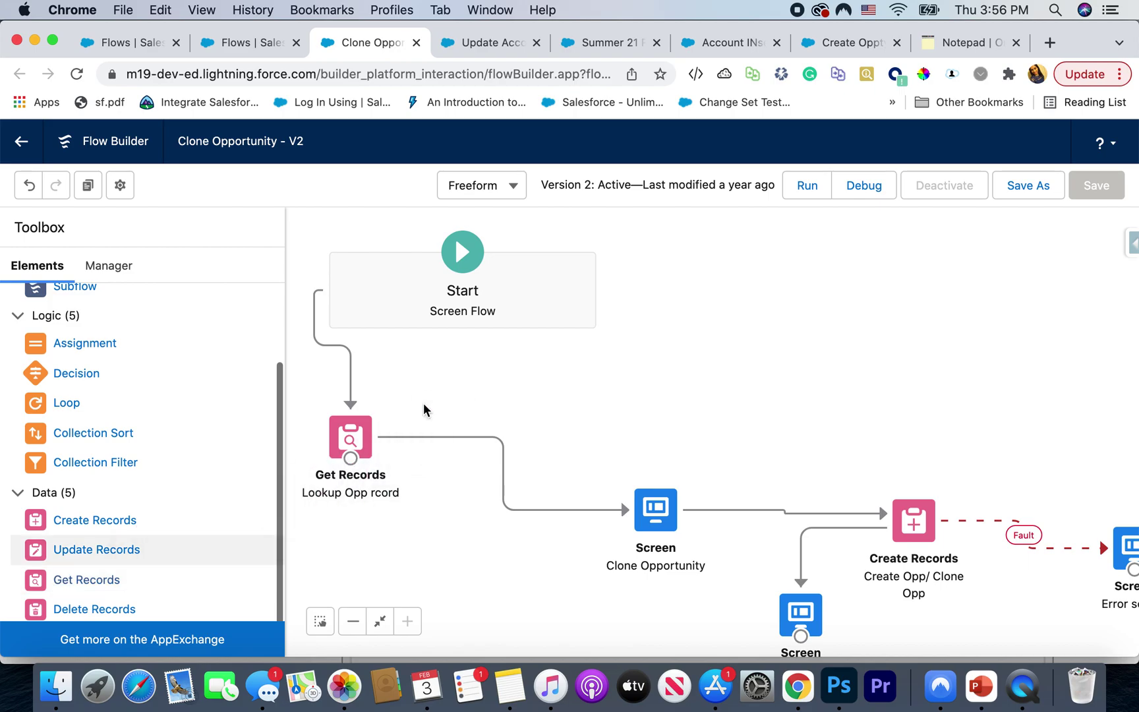
text(get User)
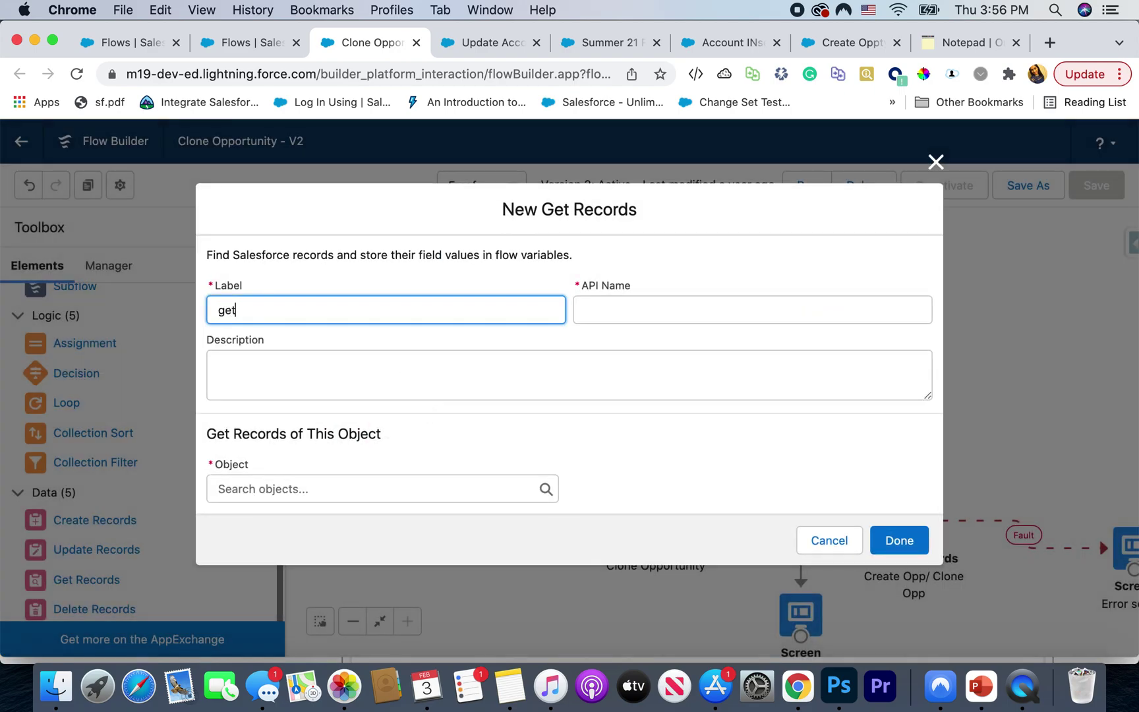
- Set User as the object whose records the get User element retrieves
click(361, 496)
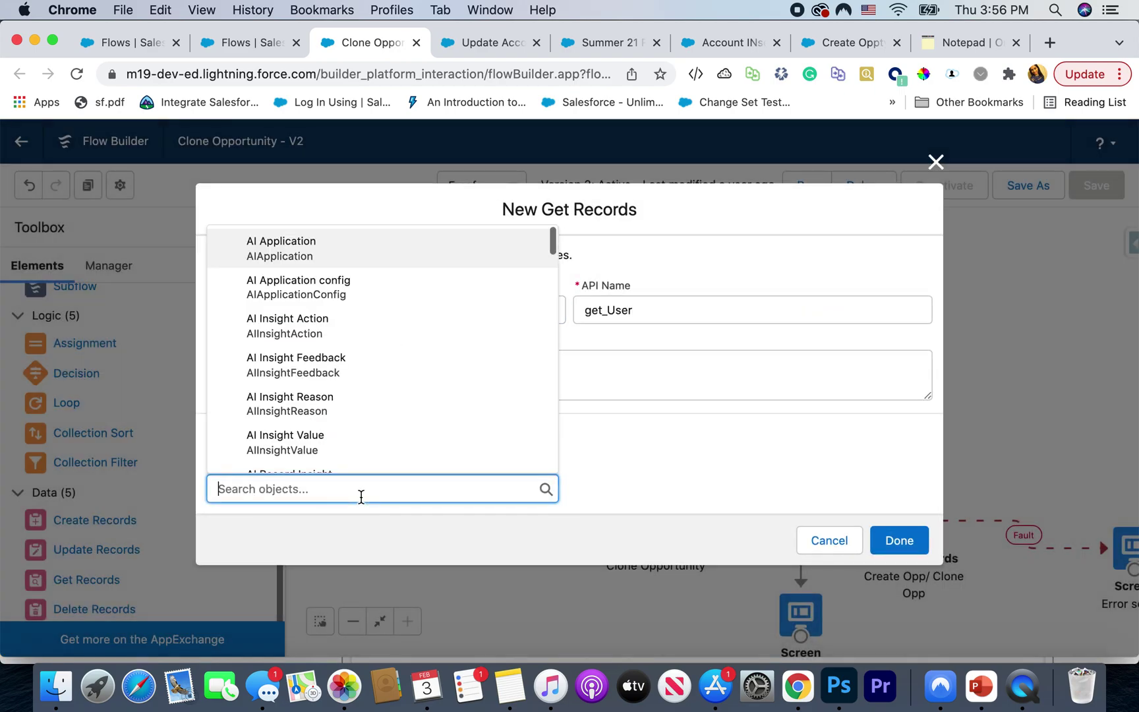
text(User)
scroll(347, 337, down, 15)
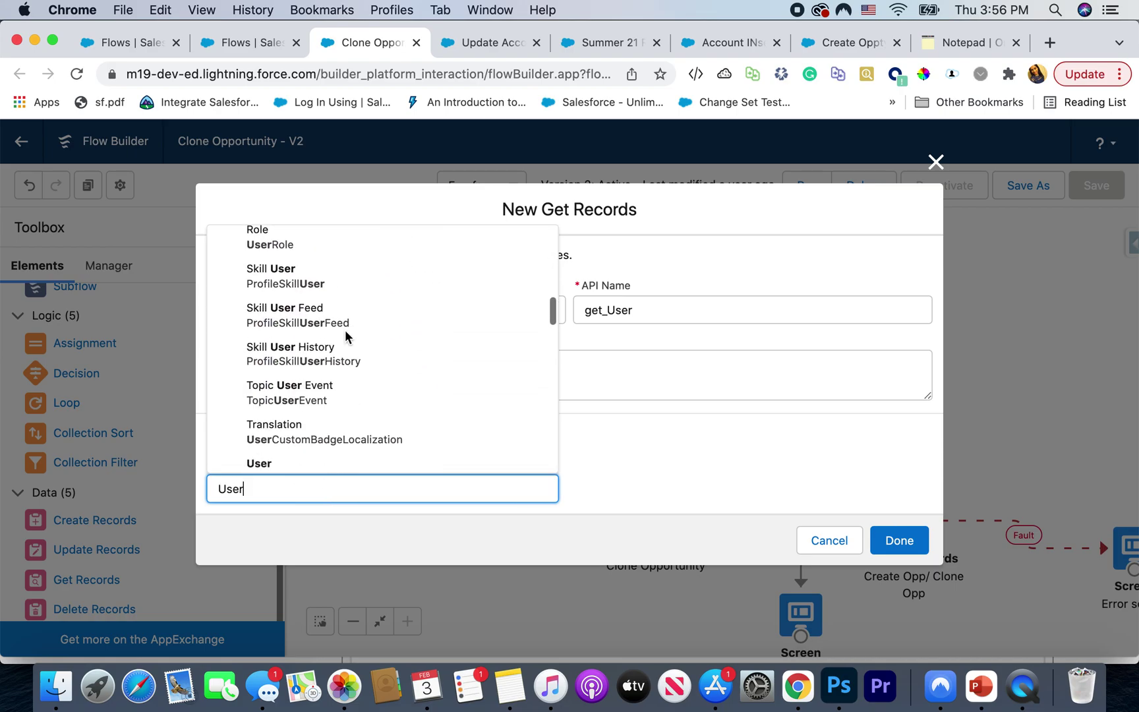
click(321, 231)
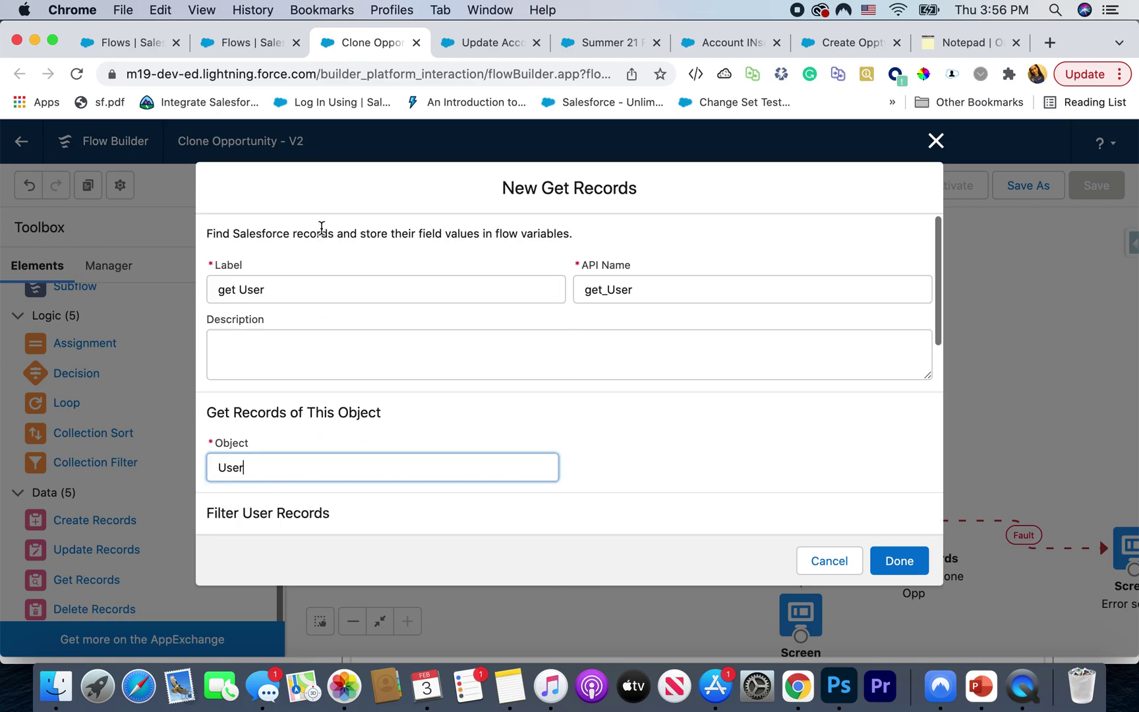
- Set the get User element to store all records instead of only the first one
scroll(374, 516, down, 10)
scroll(388, 411, up, 5)
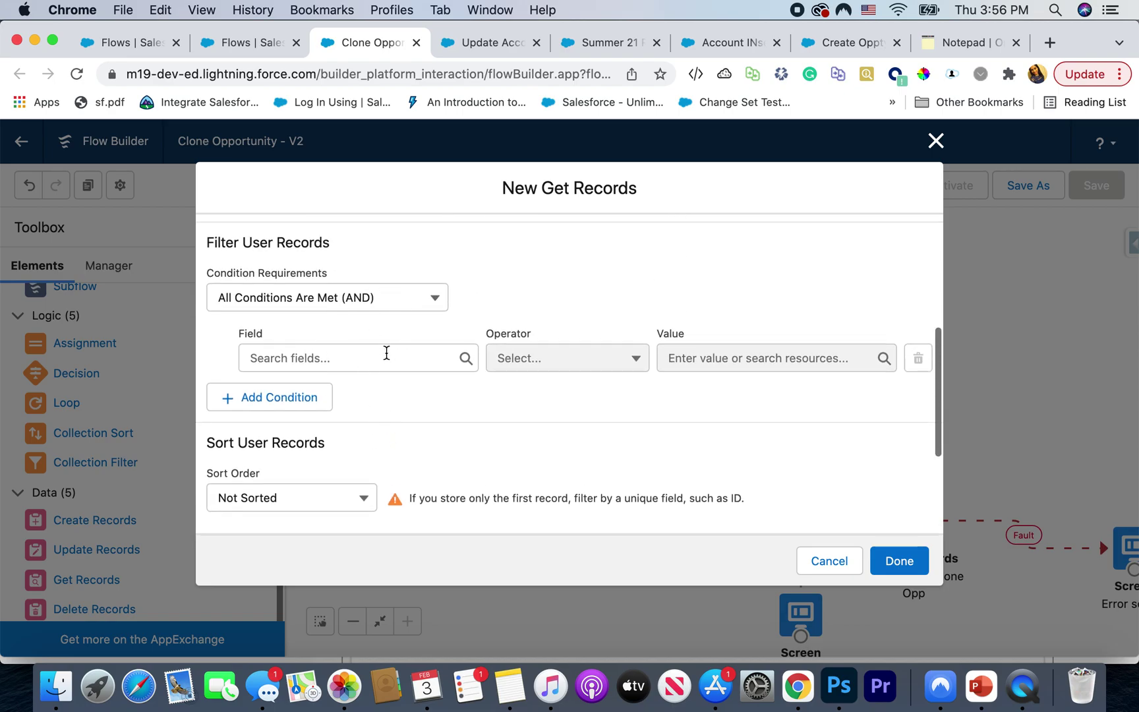
scroll(382, 433, down, 2)
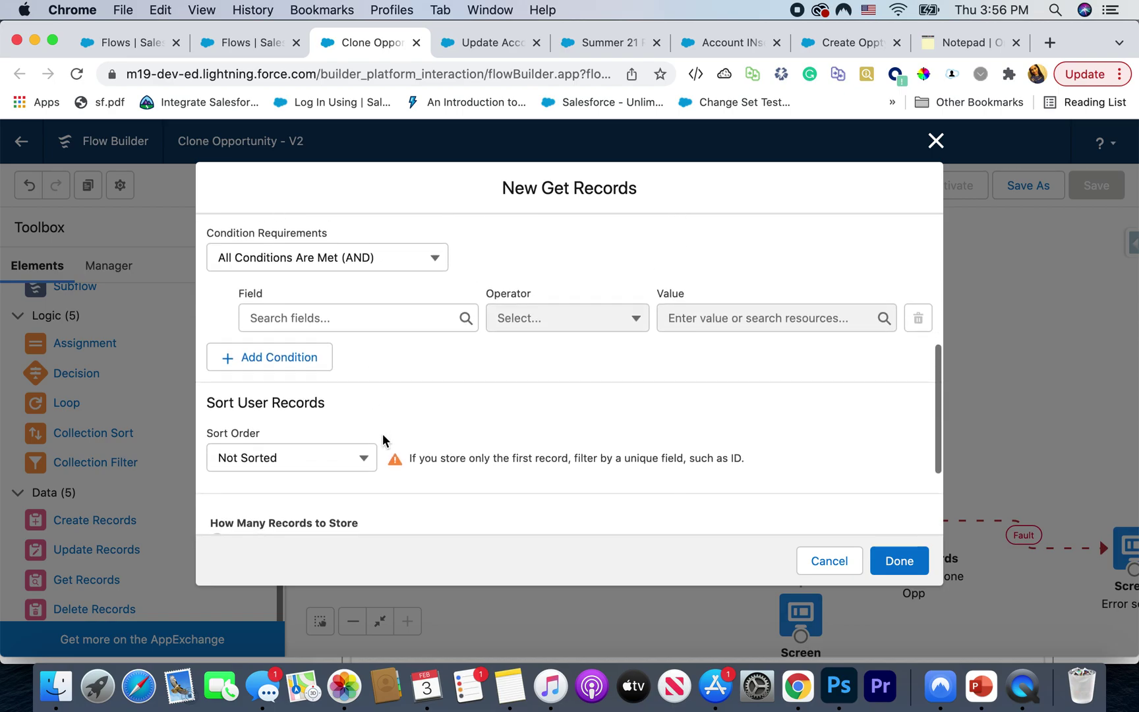
scroll(383, 433, down, 3)
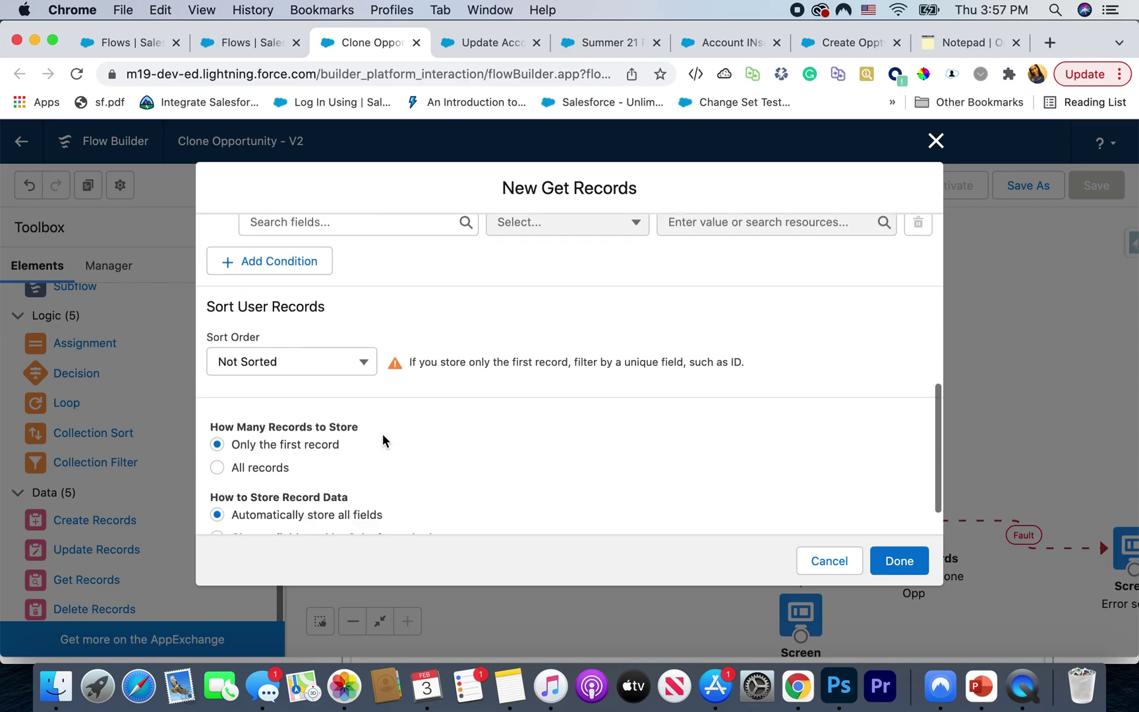
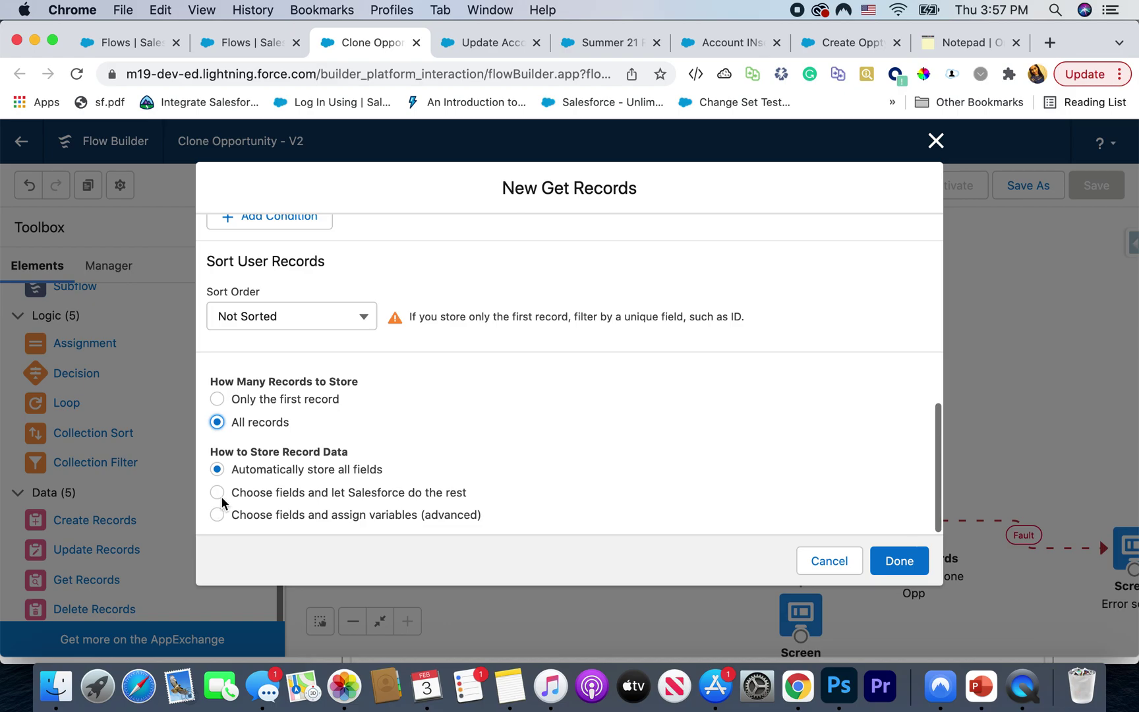
scroll(221, 496, up, 10)
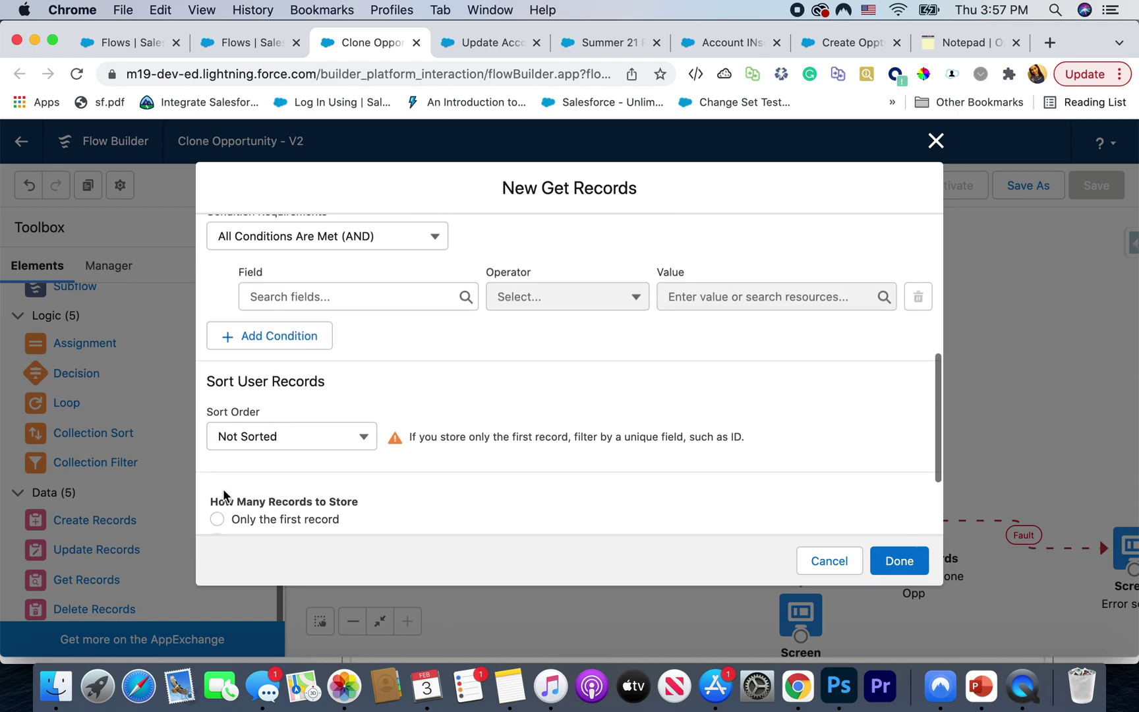
scroll(234, 470, up, 2)
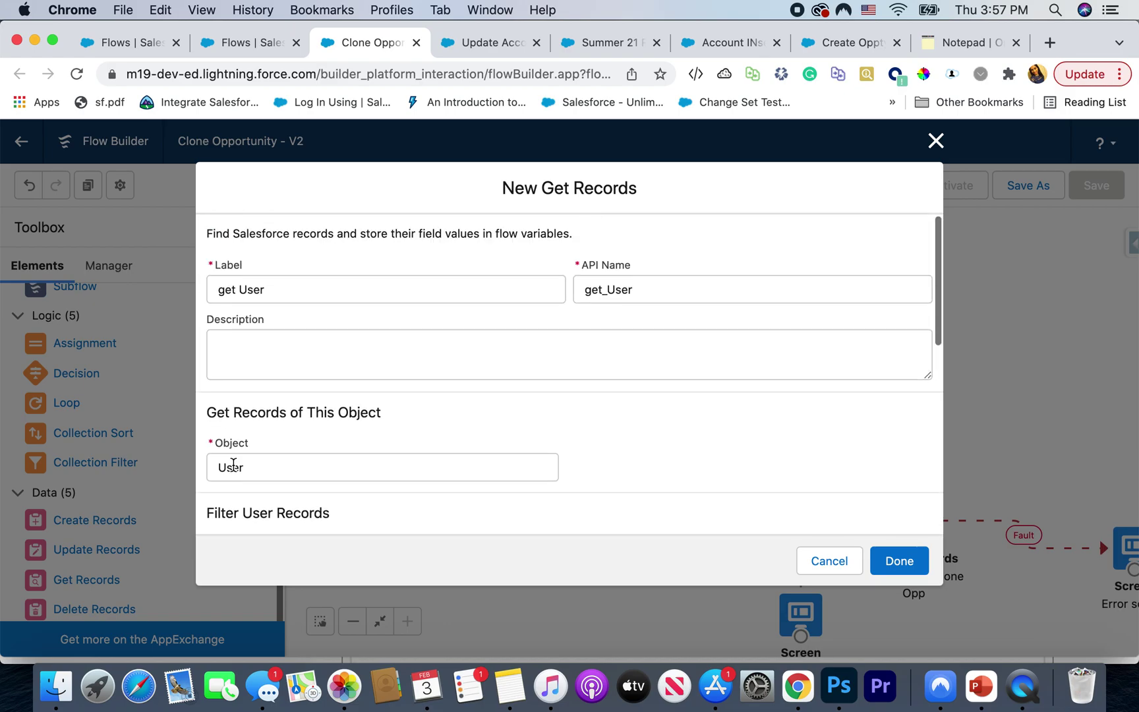
scroll(233, 465, down, 10)
- Set the condition requirements to None—Get All User Records and finish the get User element
click(898, 572)
scroll(597, 454, up, 3)
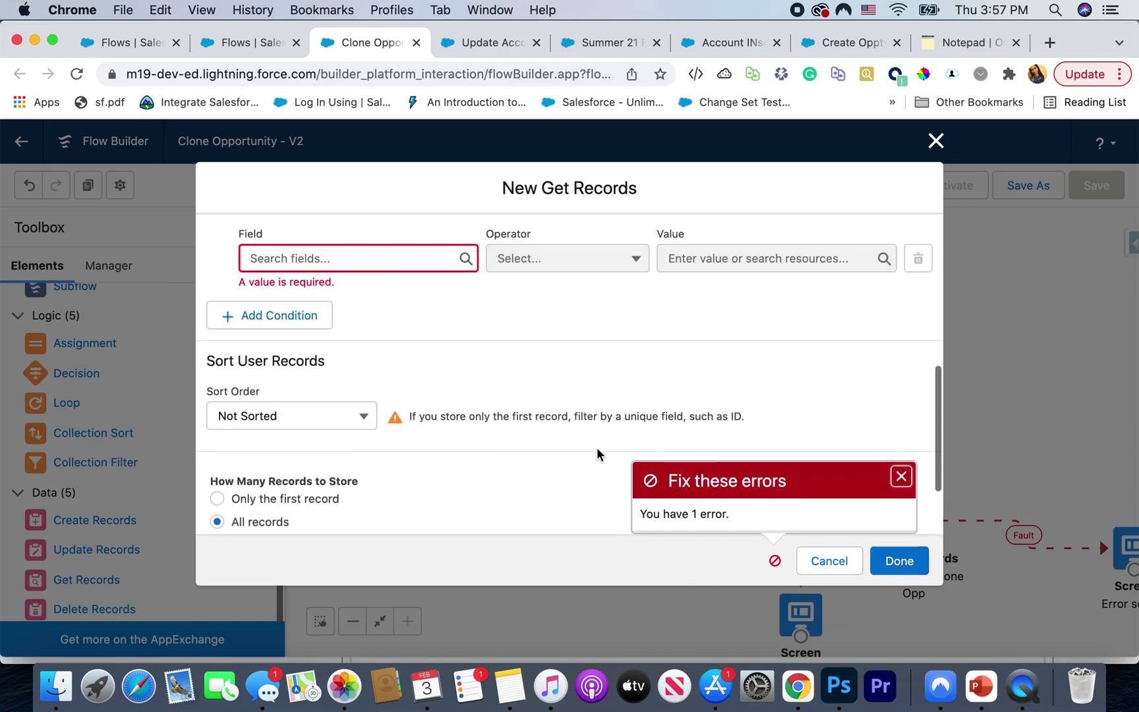
scroll(597, 447, up, 5)
click(413, 357)
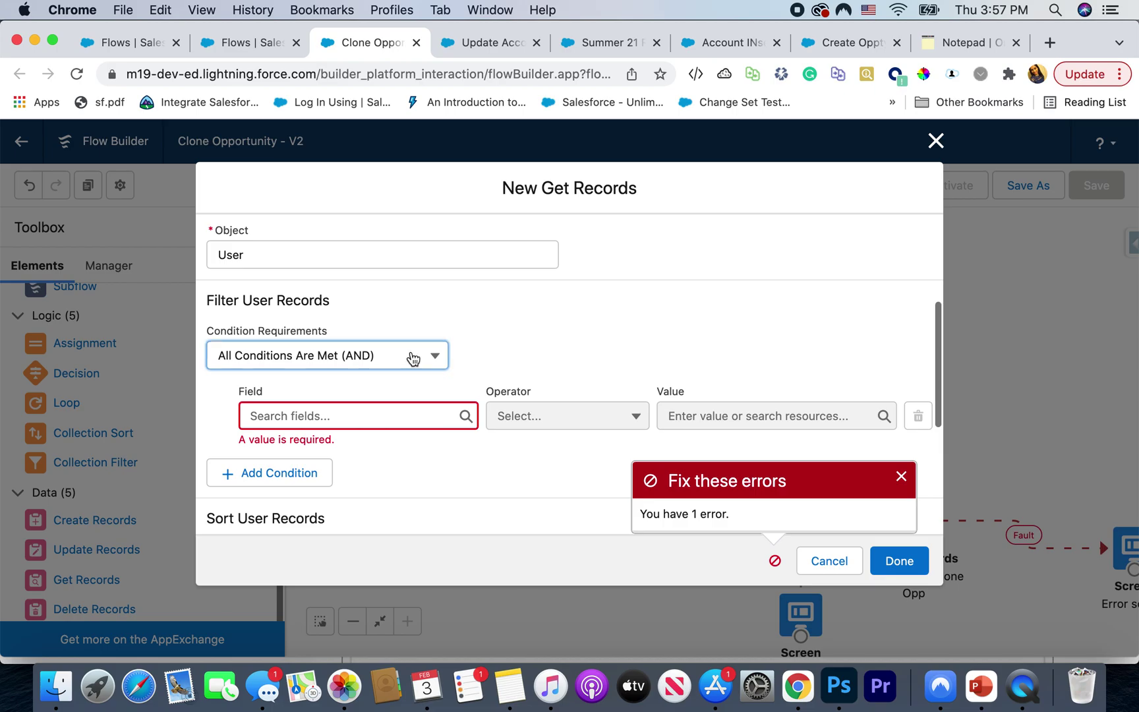
click(413, 357)
click(382, 394)
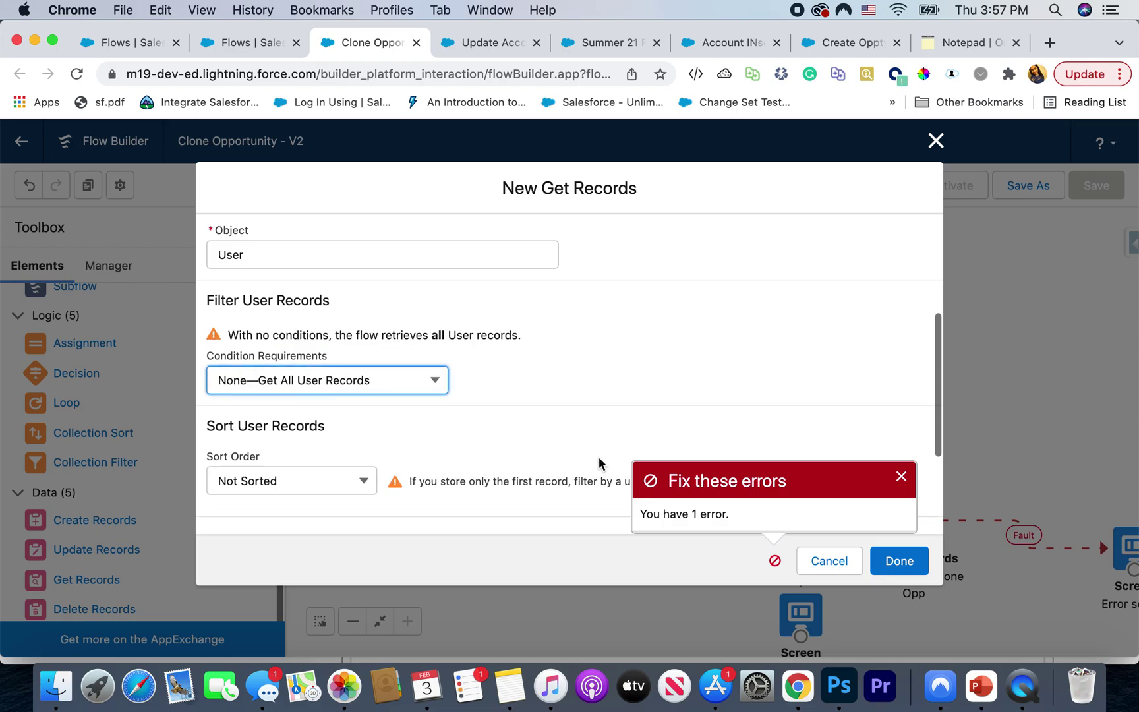
click(899, 560)
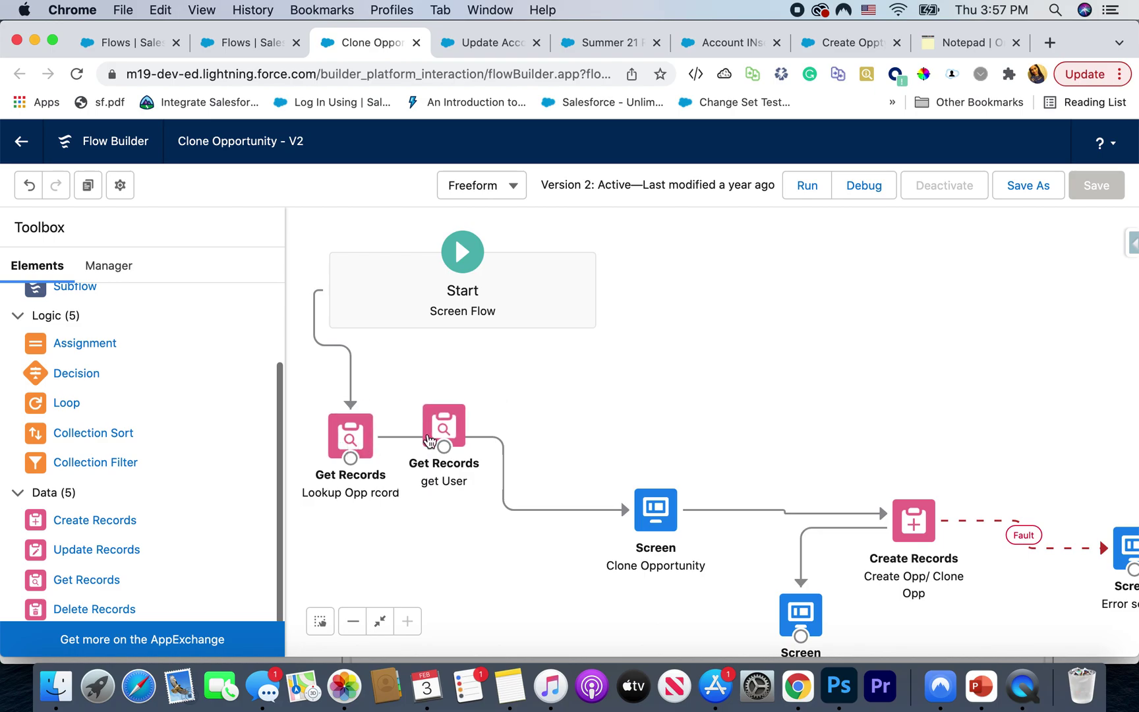
- Move the get User element beside the Start element and begin a Collection Filter element labelled "Filter US users"
drag(428, 440, 682, 282)
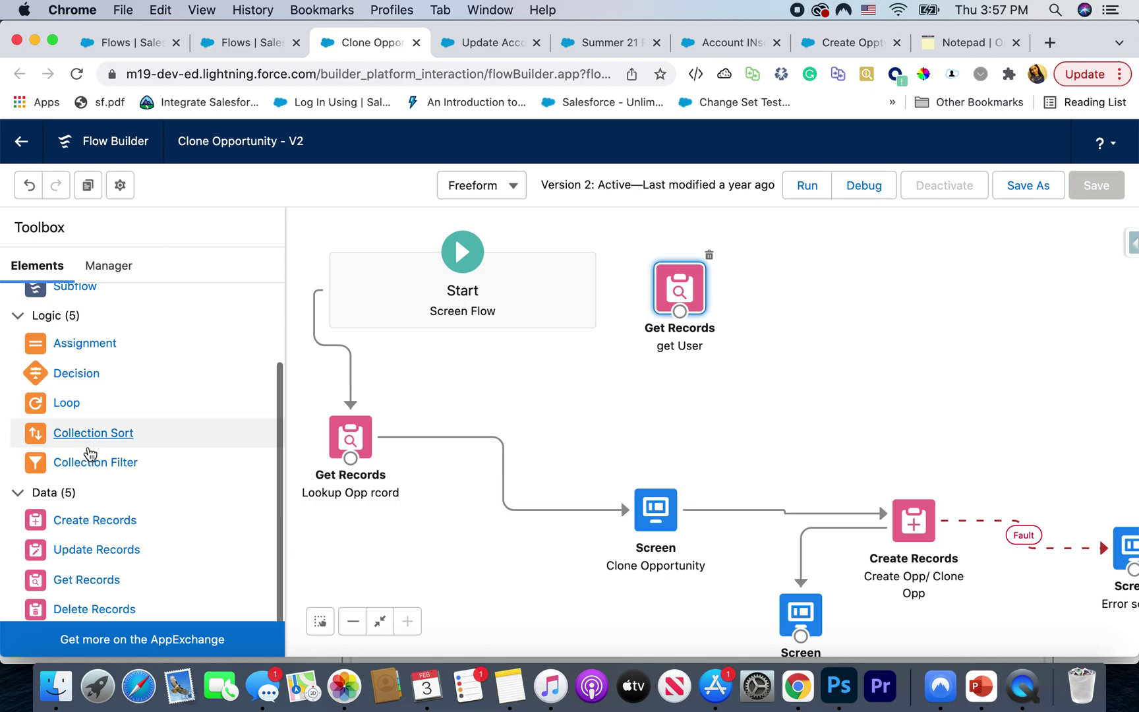
drag(91, 473, 787, 290)
text(Filter US users)
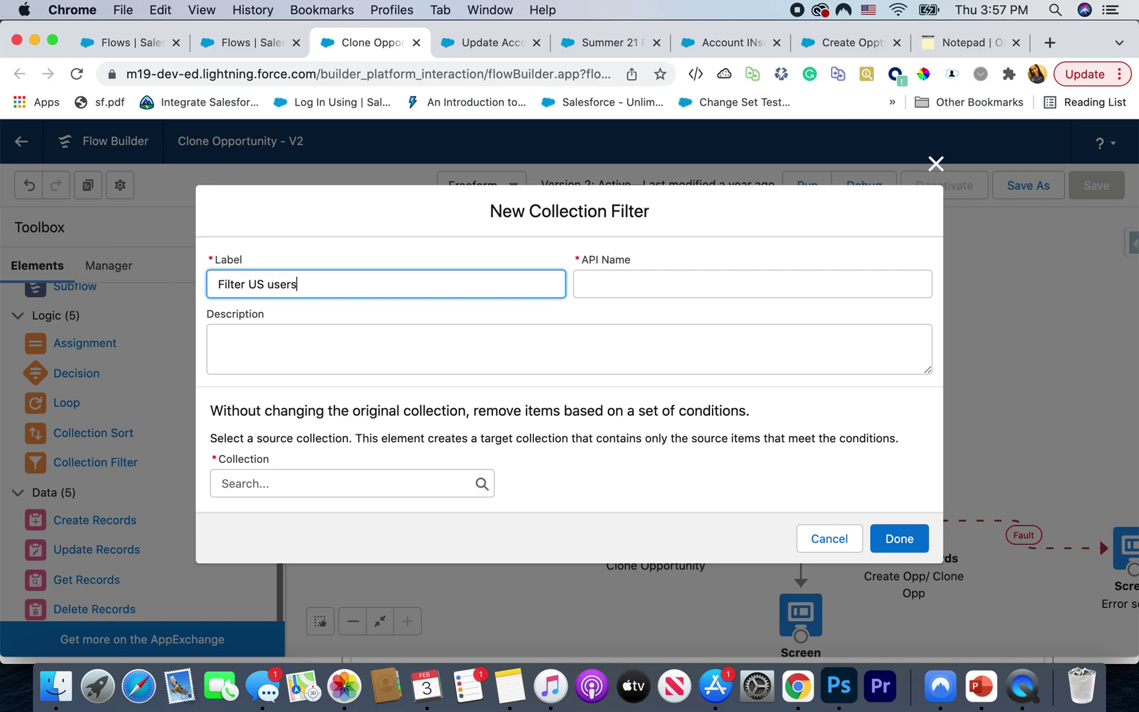
- Set Users from get_User as the source collection of the new Collection Filter
click(368, 483)
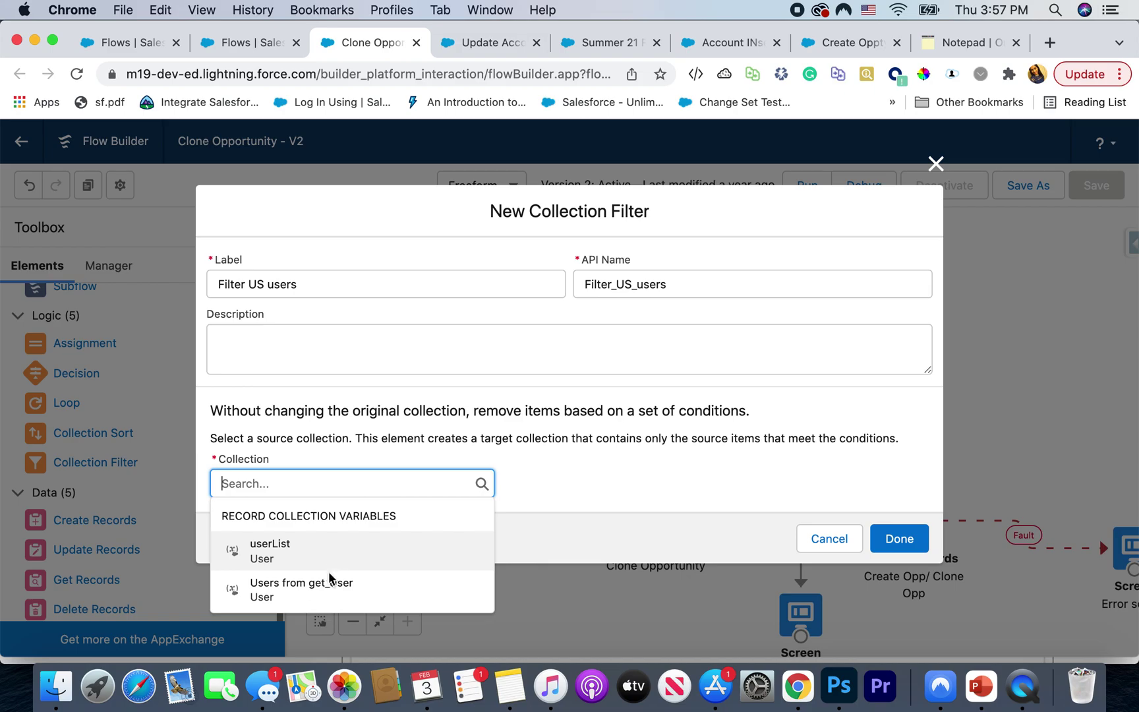
click(341, 590)
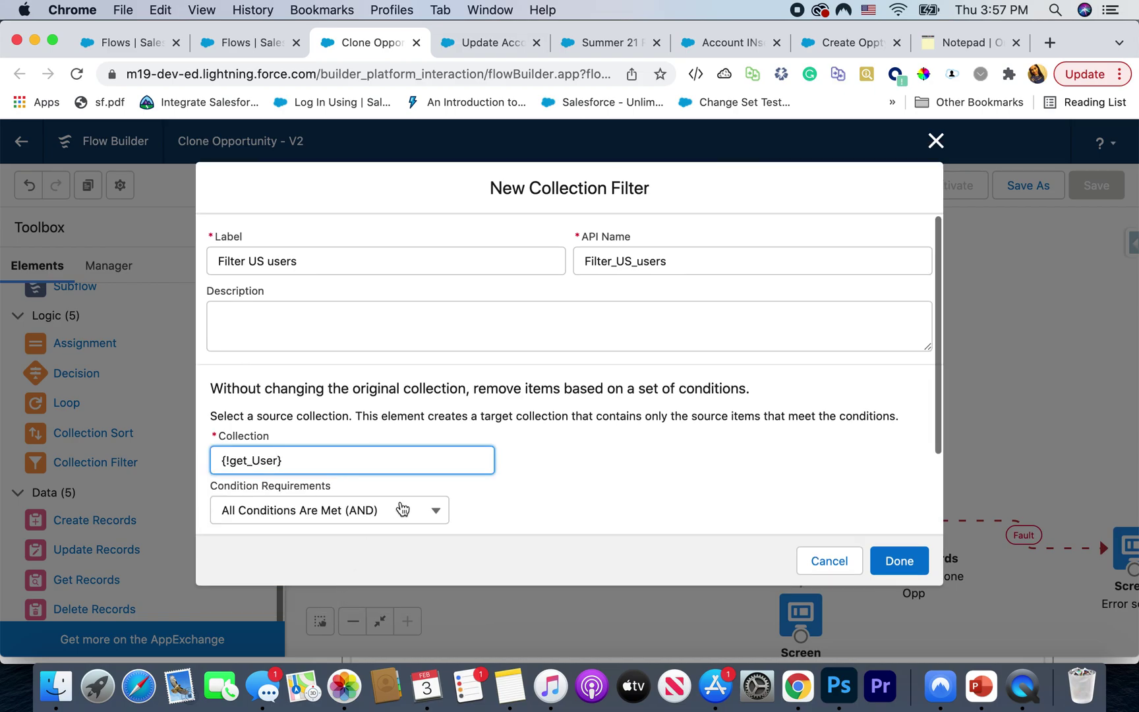
scroll(425, 501, down, 3)
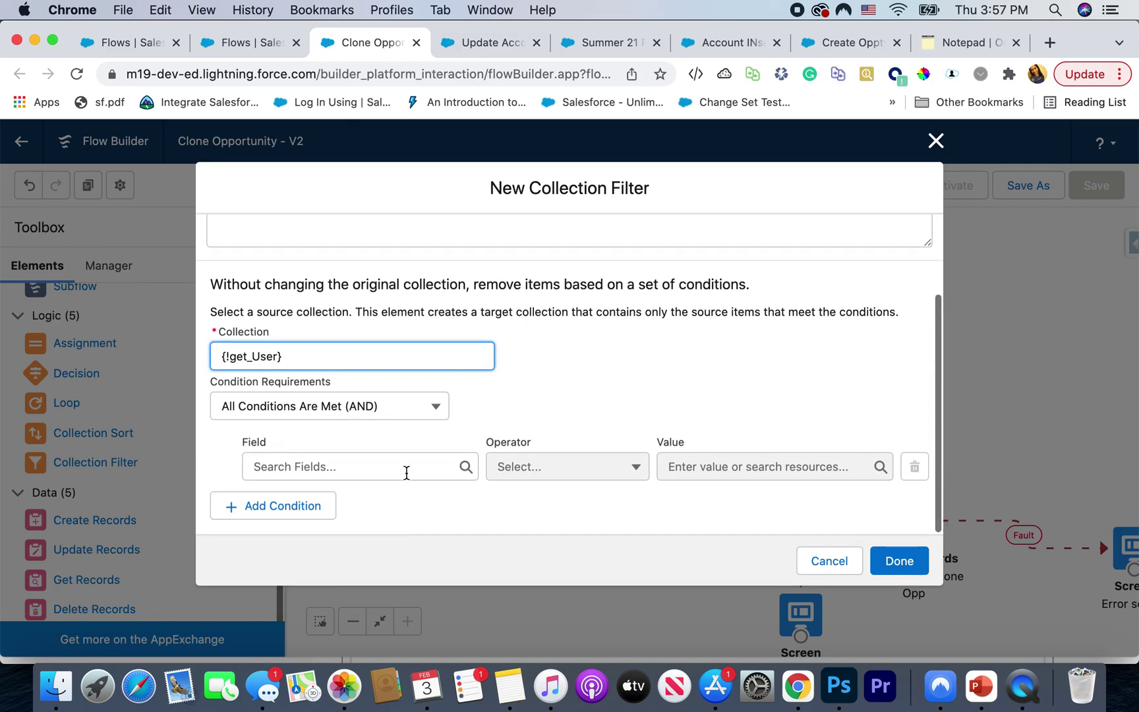
- Search the User fields for "state" and choose State as the filter condition's field
click(374, 465)
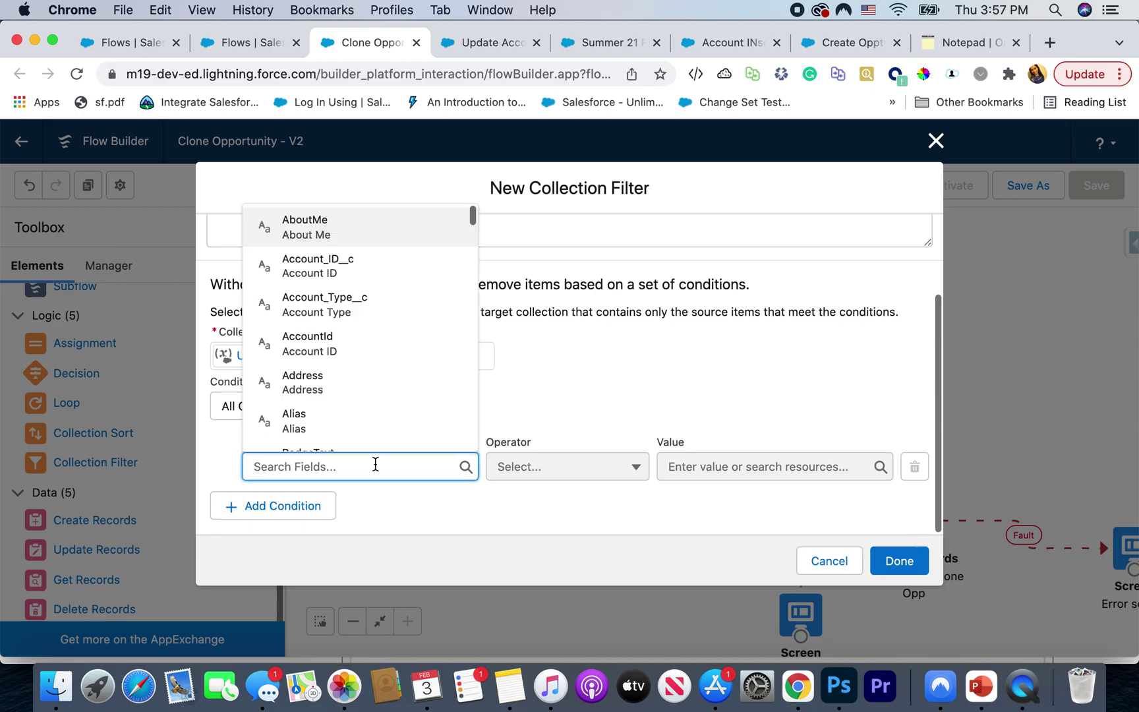
scroll(348, 399, down, 5)
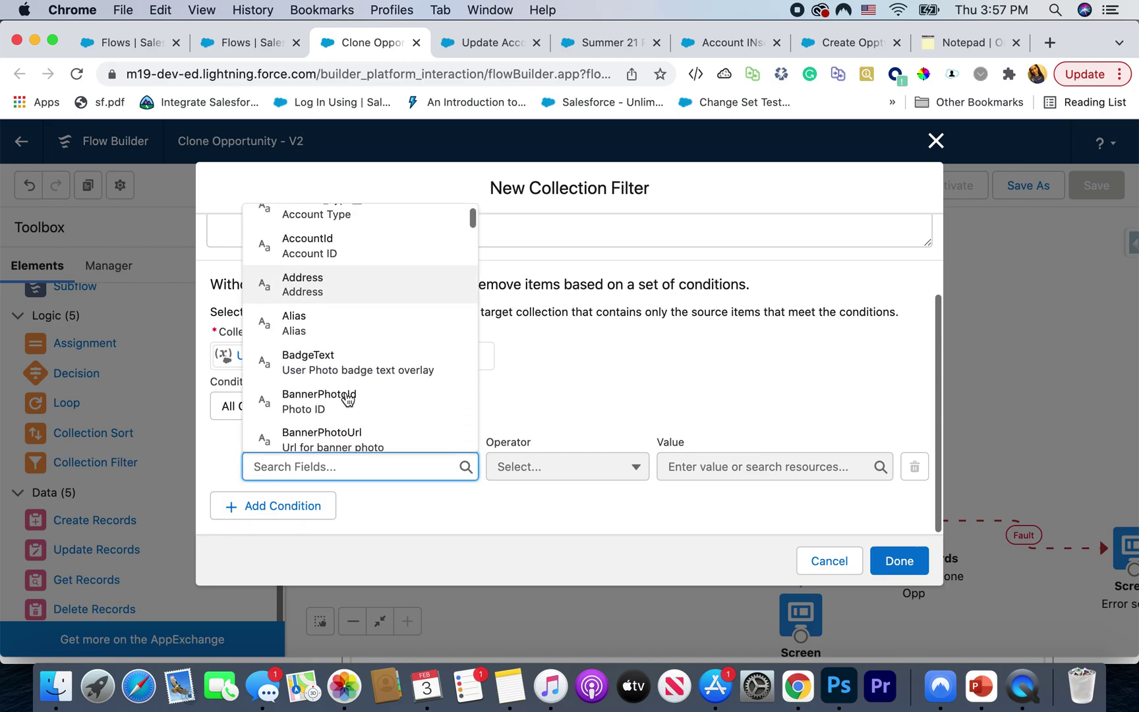
scroll(347, 399, down, 1)
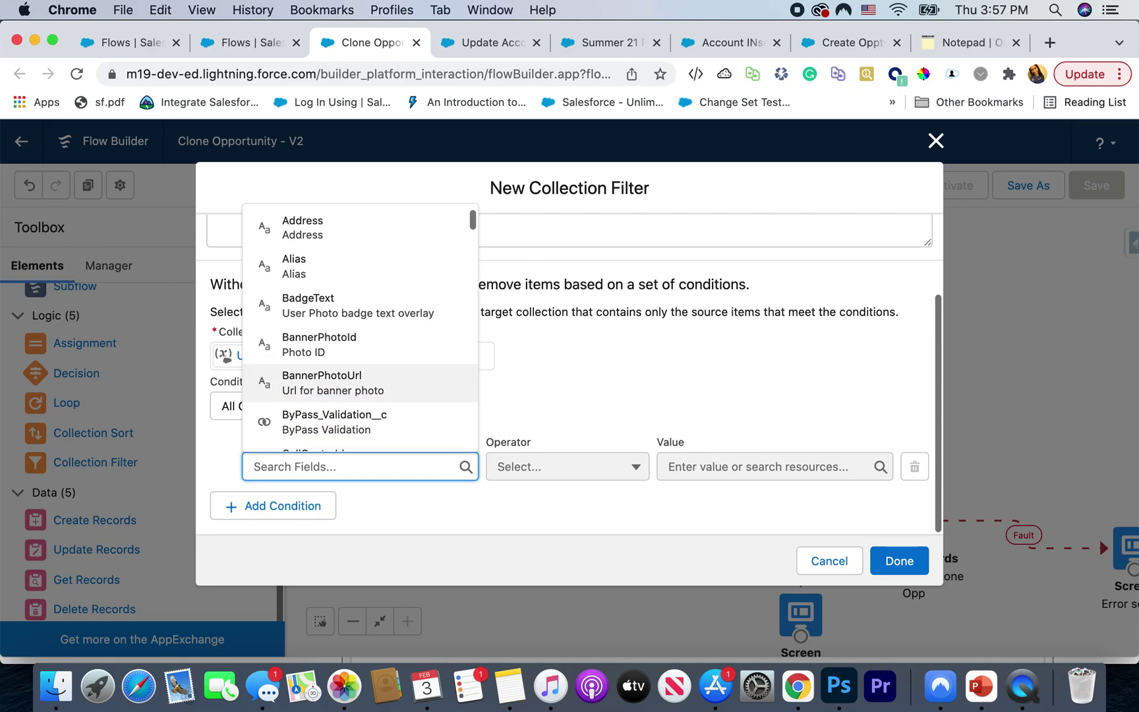
text(state)
click(338, 349)
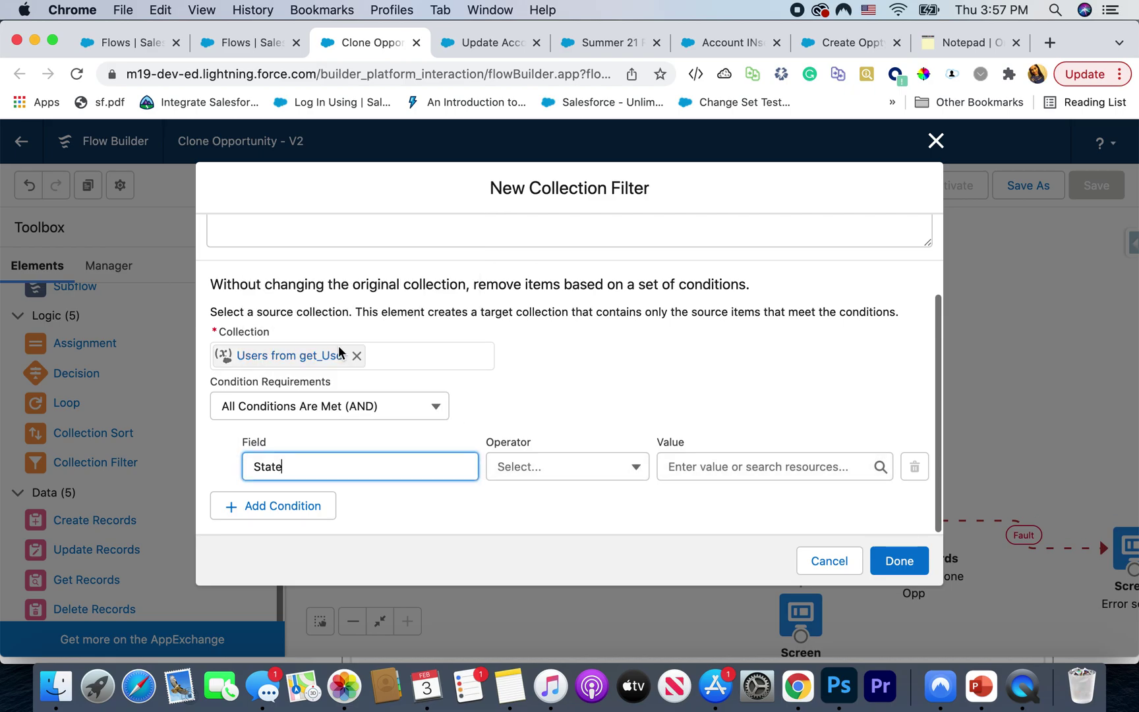
- Set the State condition's operator to Equals, then close the new Collection Filter without saving it
click(590, 460)
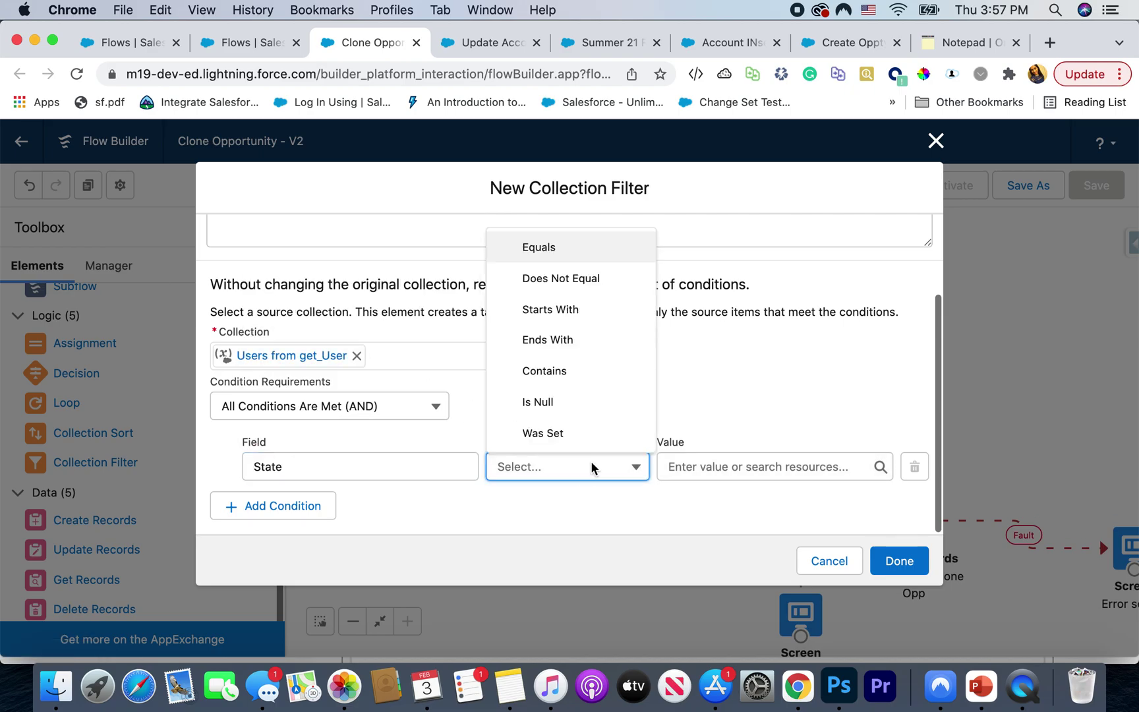
click(586, 252)
click(701, 466)
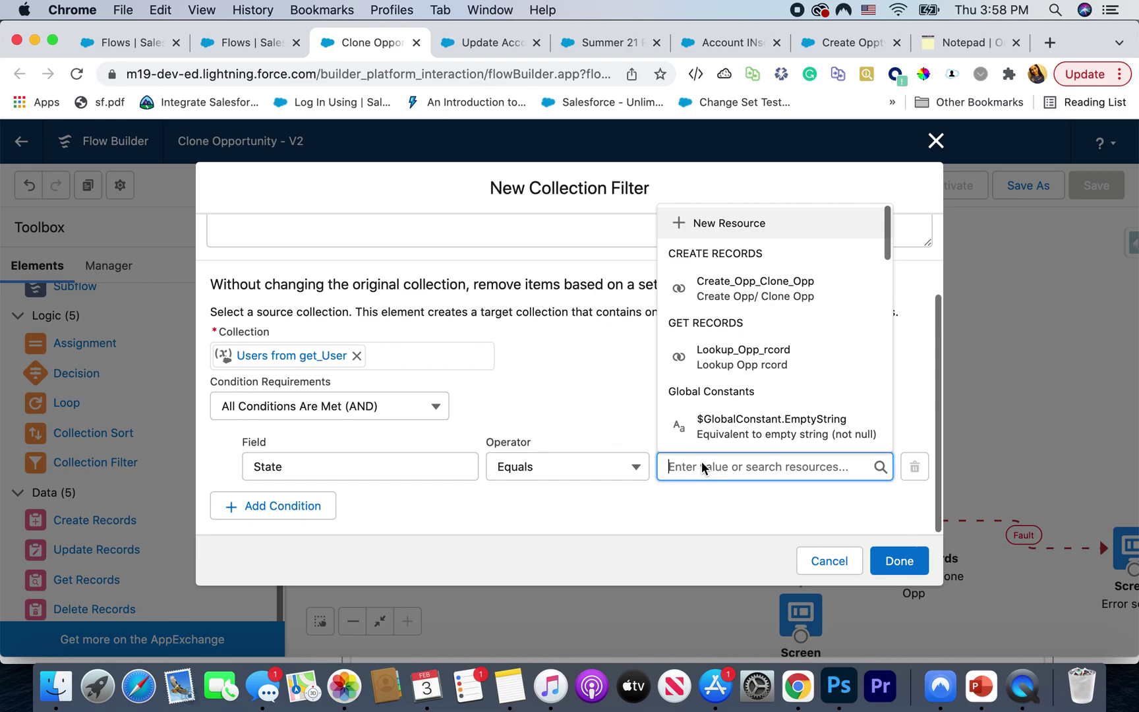
scroll(535, 384, up, 2)
scroll(535, 386, up, 2)
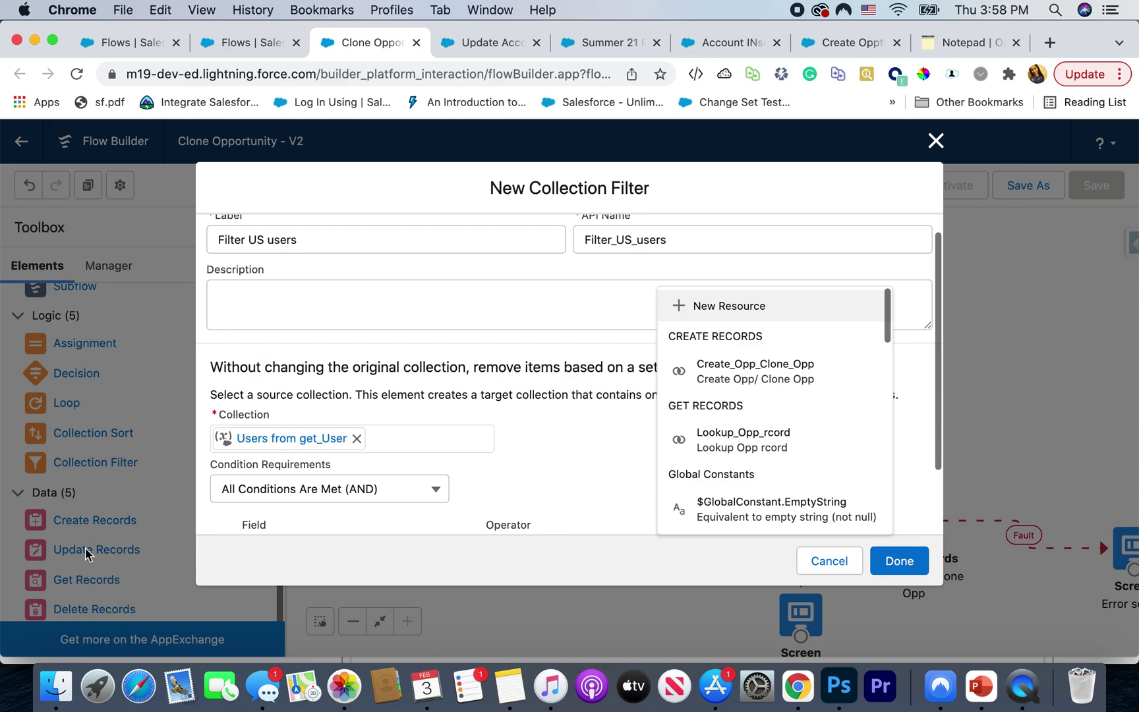
scroll(422, 489, down, 2)
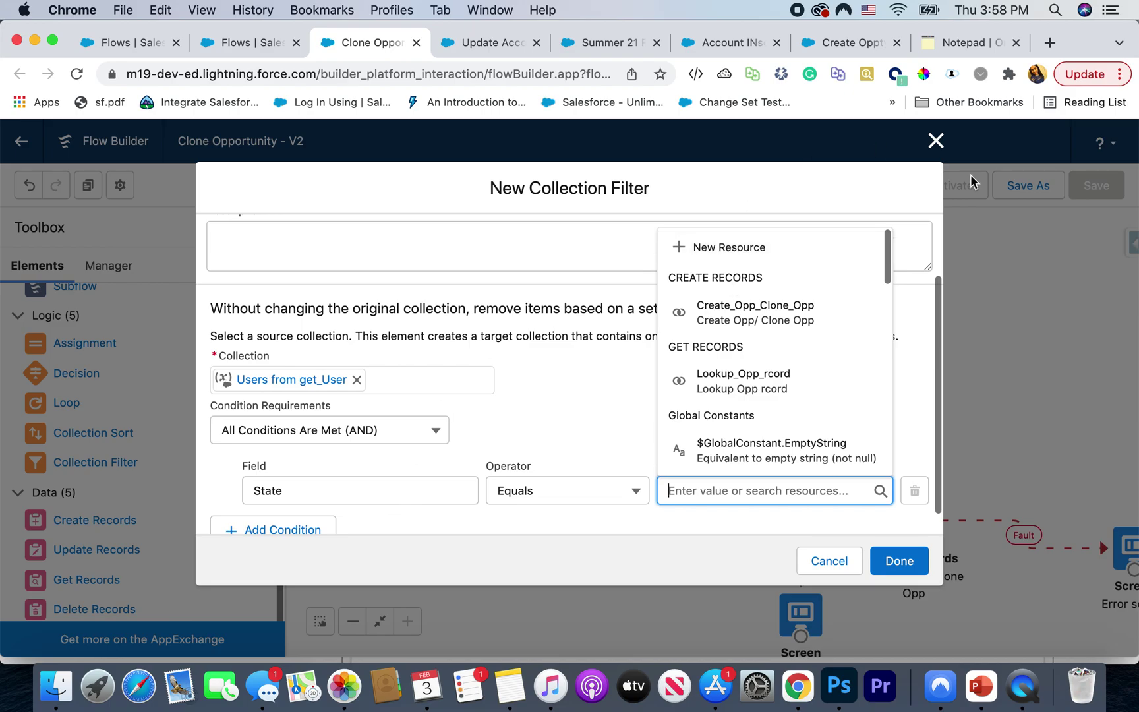
click(935, 140)
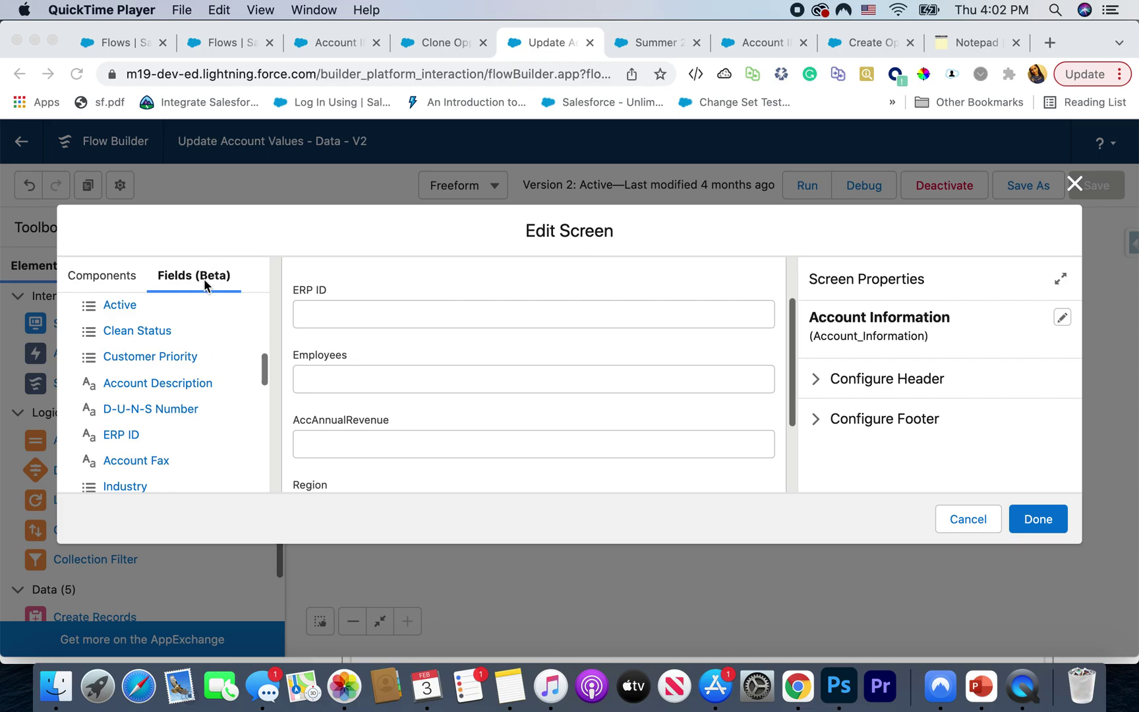
- Examine the account record fields that can be placed on the Account Information screen
scroll(195, 395, up, 5)
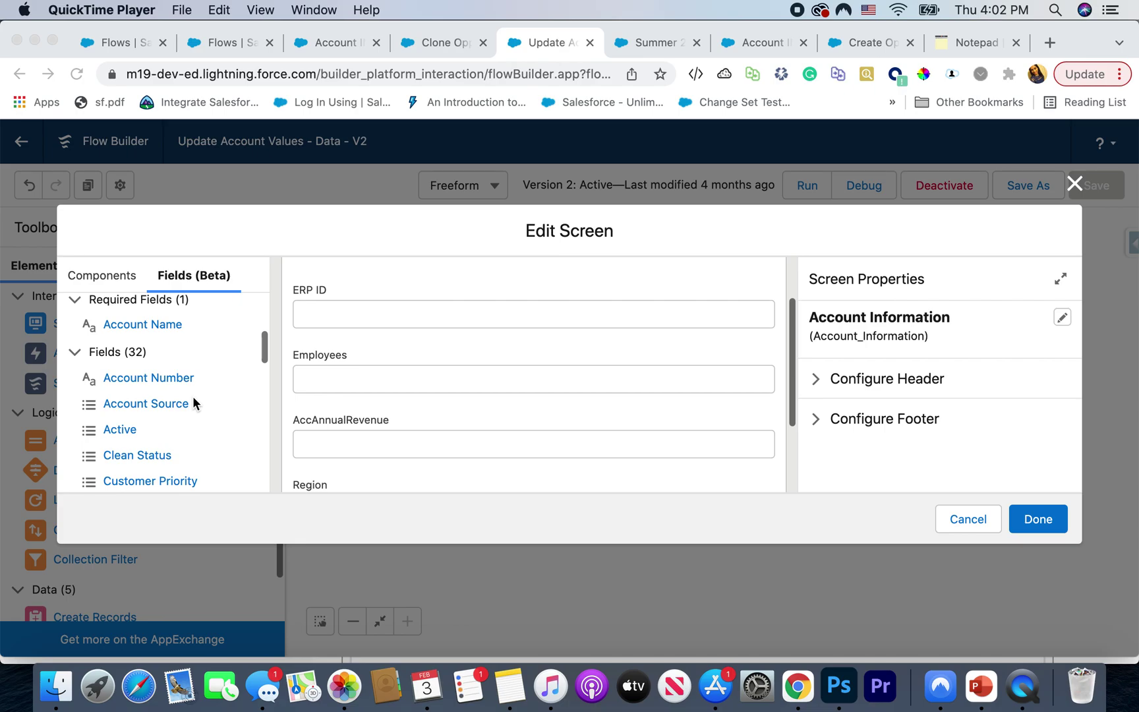
scroll(193, 396, down, 5)
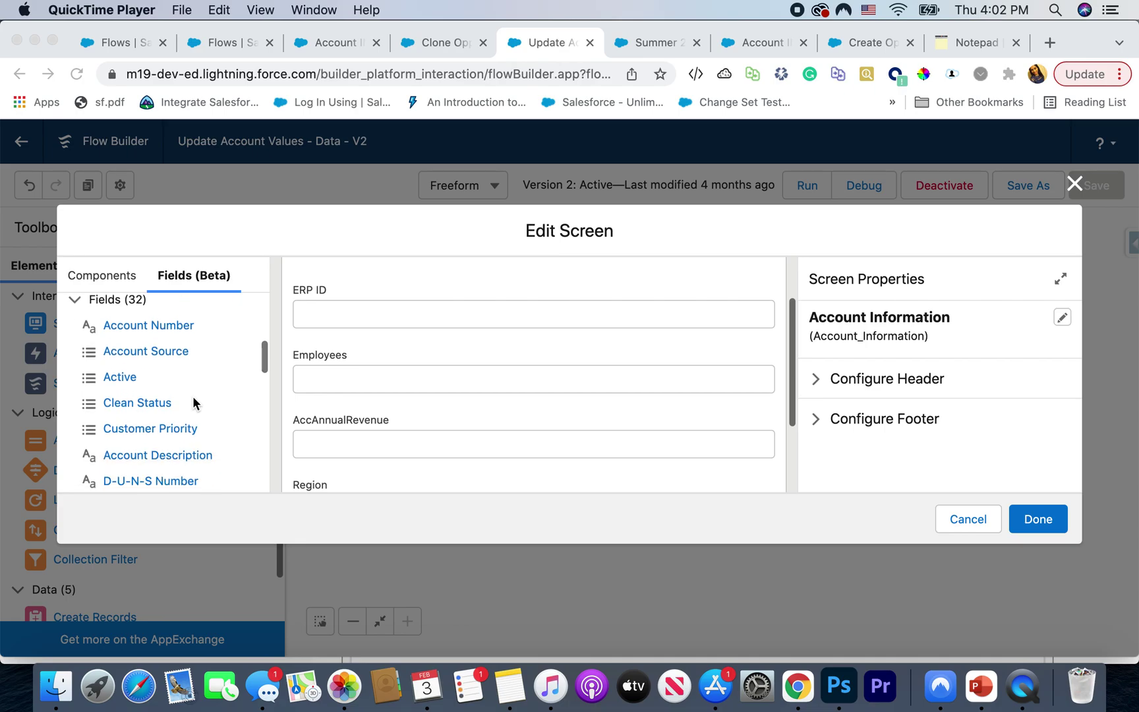
scroll(193, 402, down, 4)
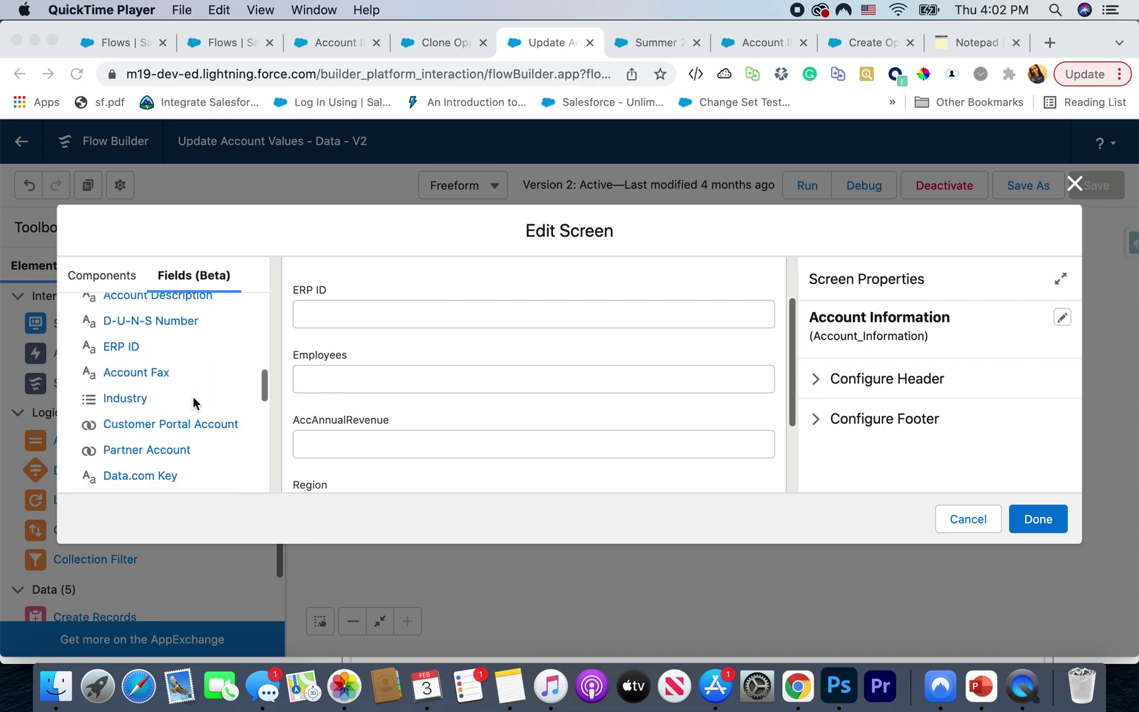
scroll(193, 402, down, 1)
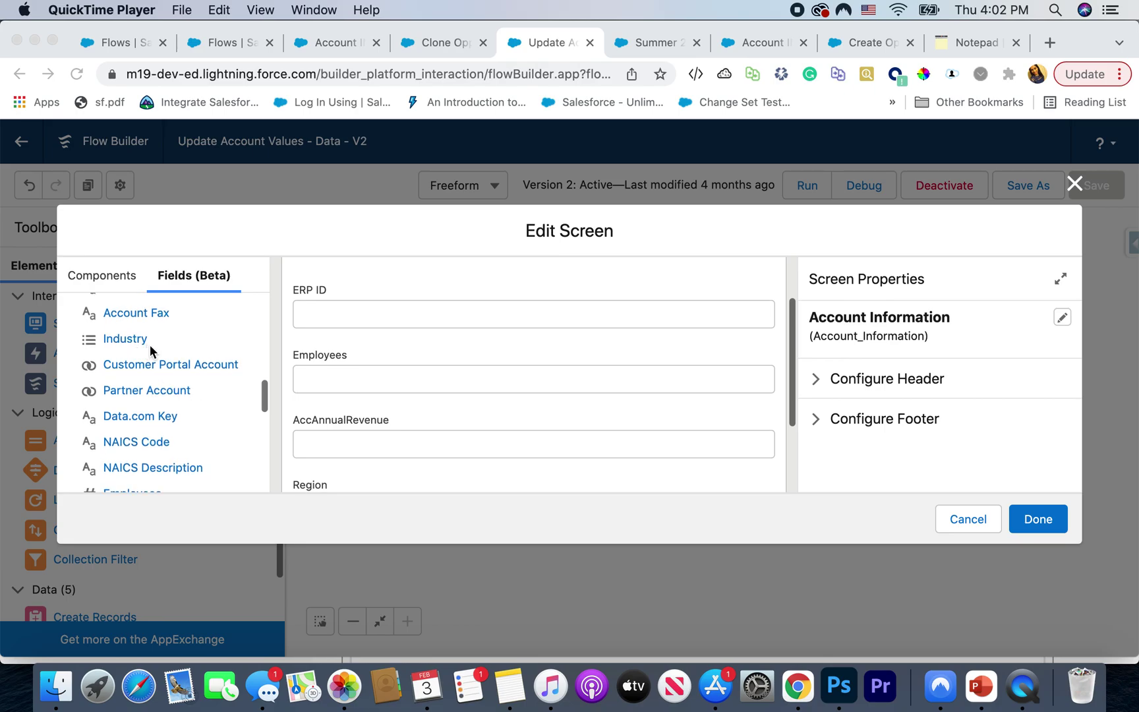
scroll(165, 401, down, 1)
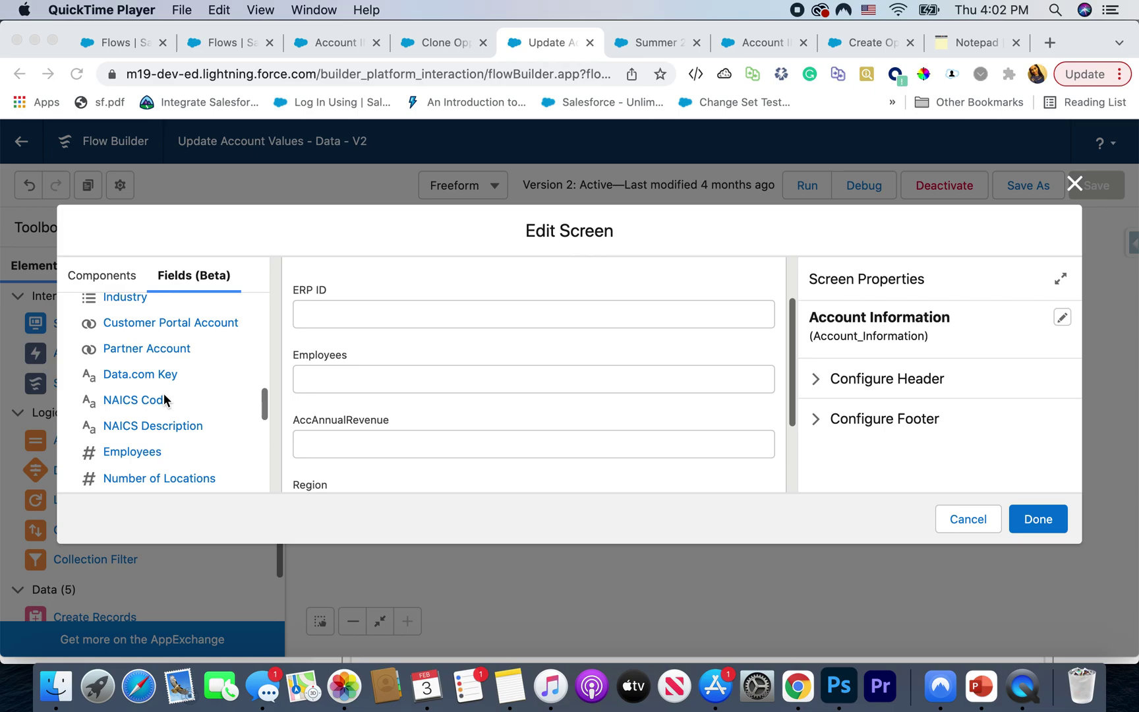
scroll(165, 399, up, 6)
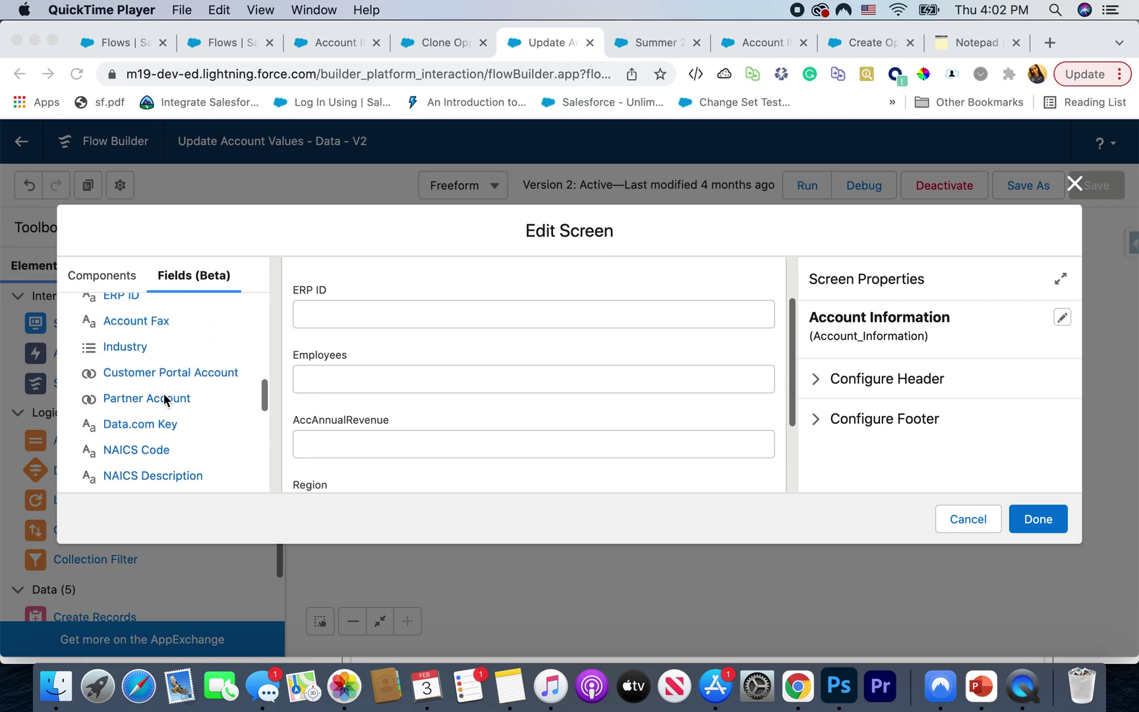
scroll(176, 376, up, 5)
scroll(175, 375, down, 5)
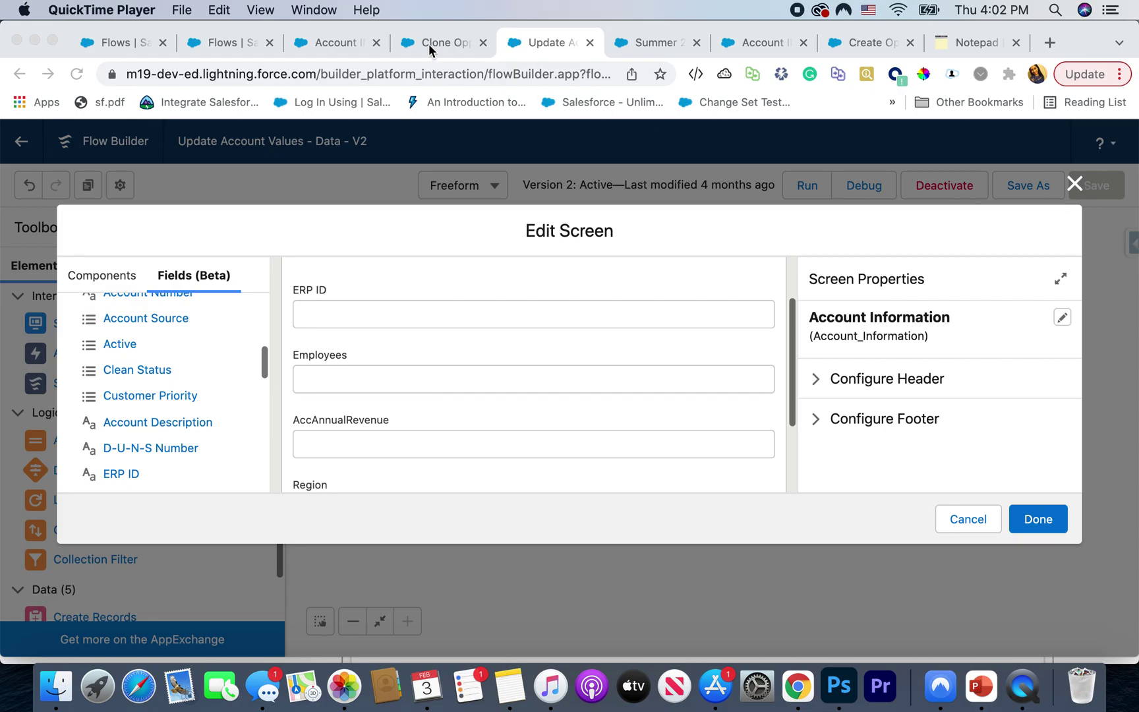
- Switch to the Account INsert After flow and check the available canvas layout options
click(337, 45)
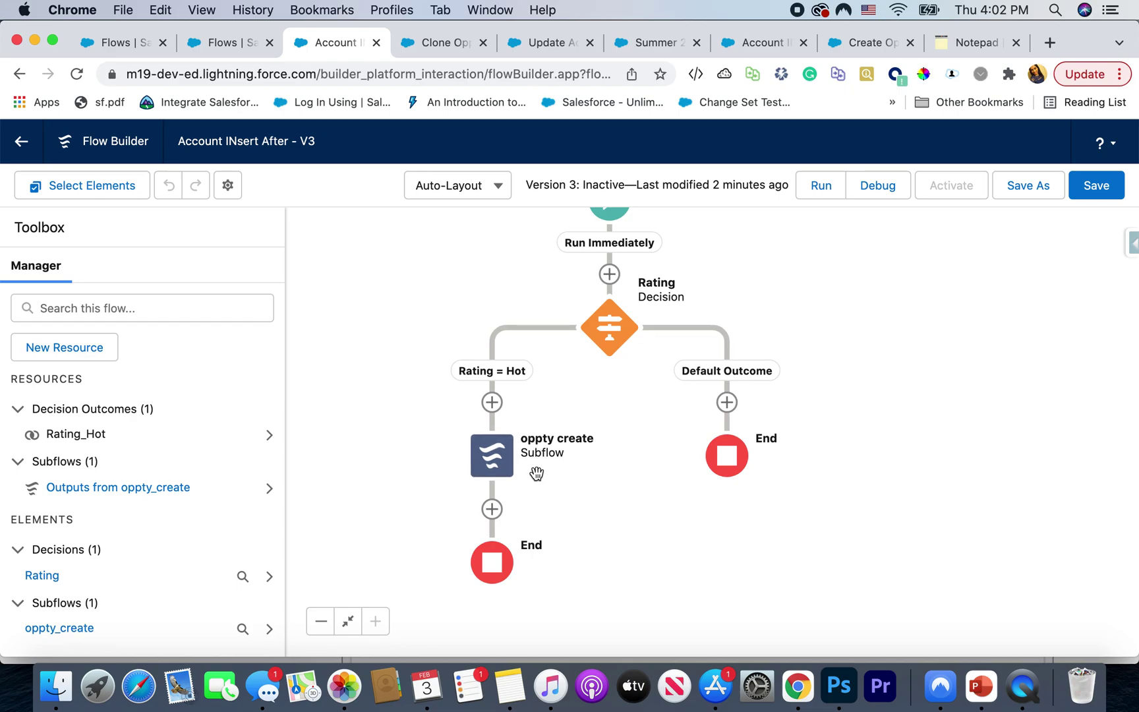
click(494, 187)
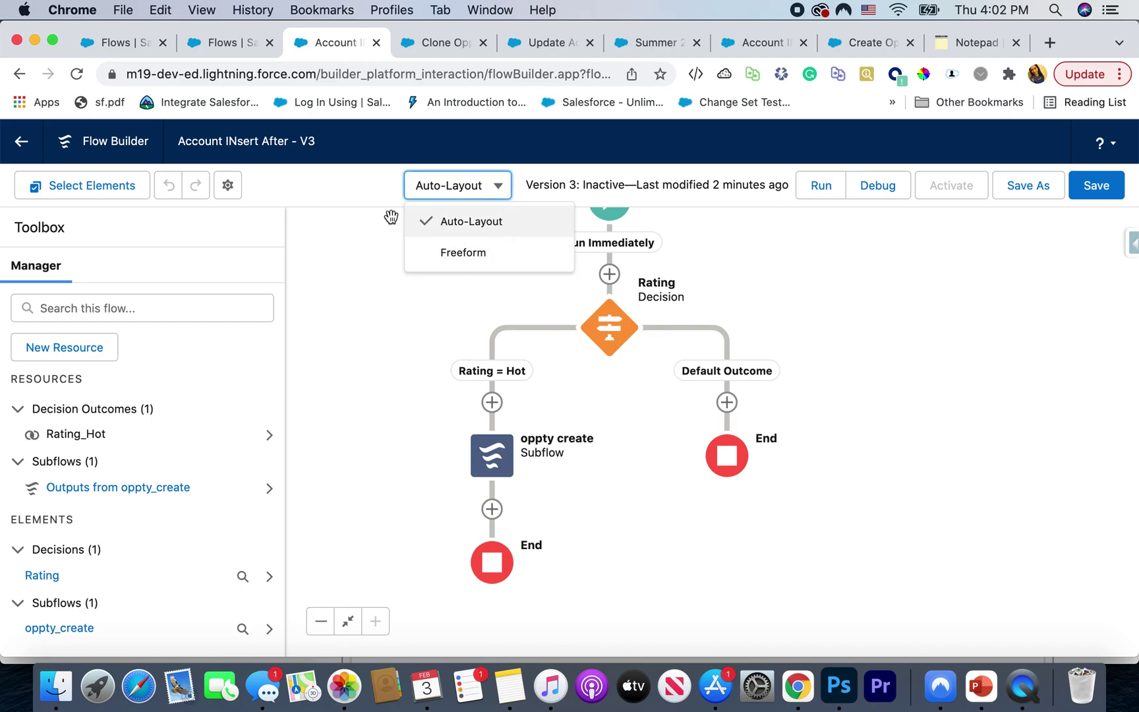
click(338, 206)
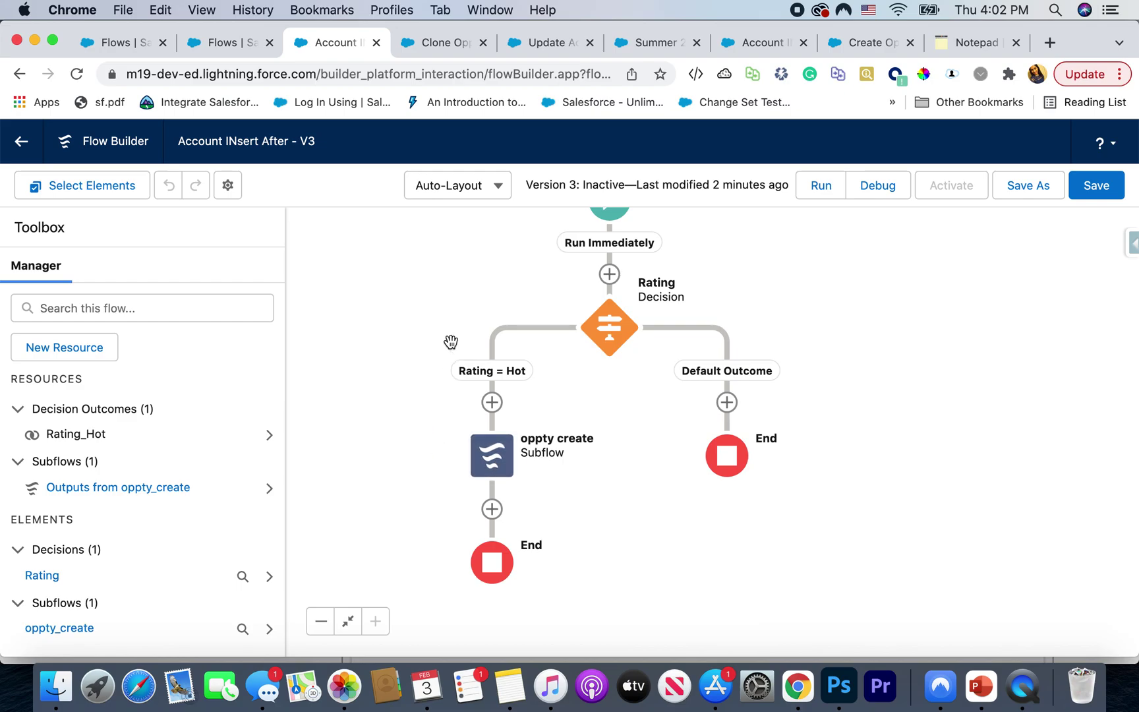
- Open the flow referenced by the oppty create subflow, then return to the Account INsert After flow
click(494, 455)
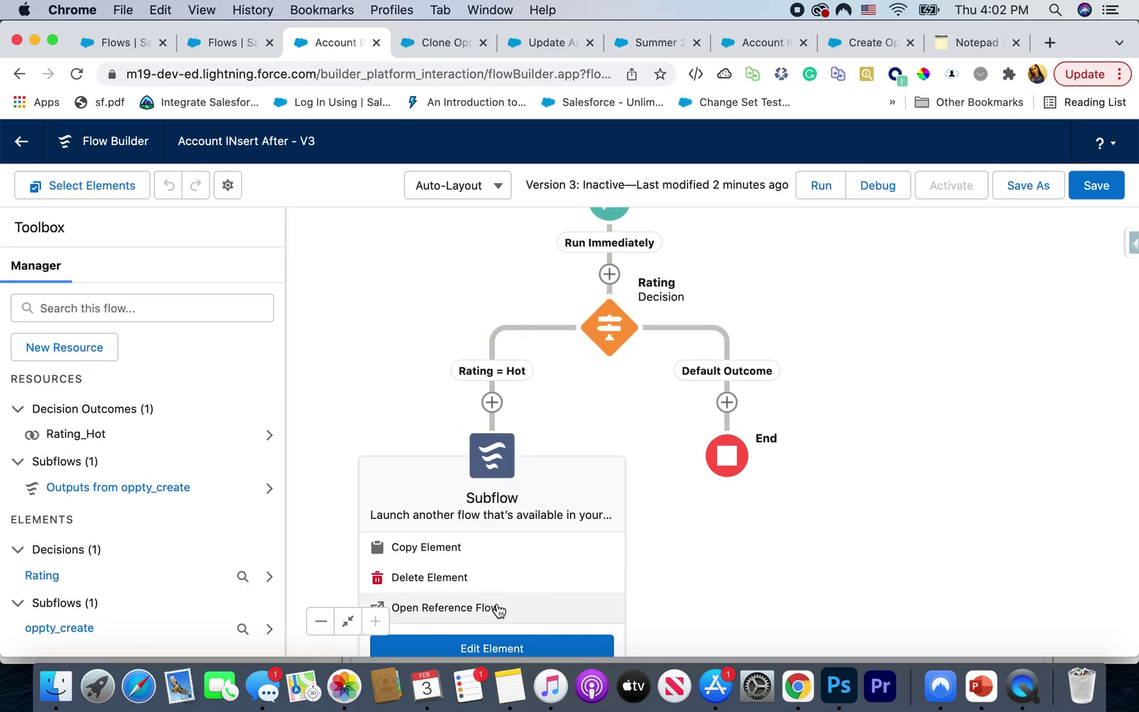
click(497, 606)
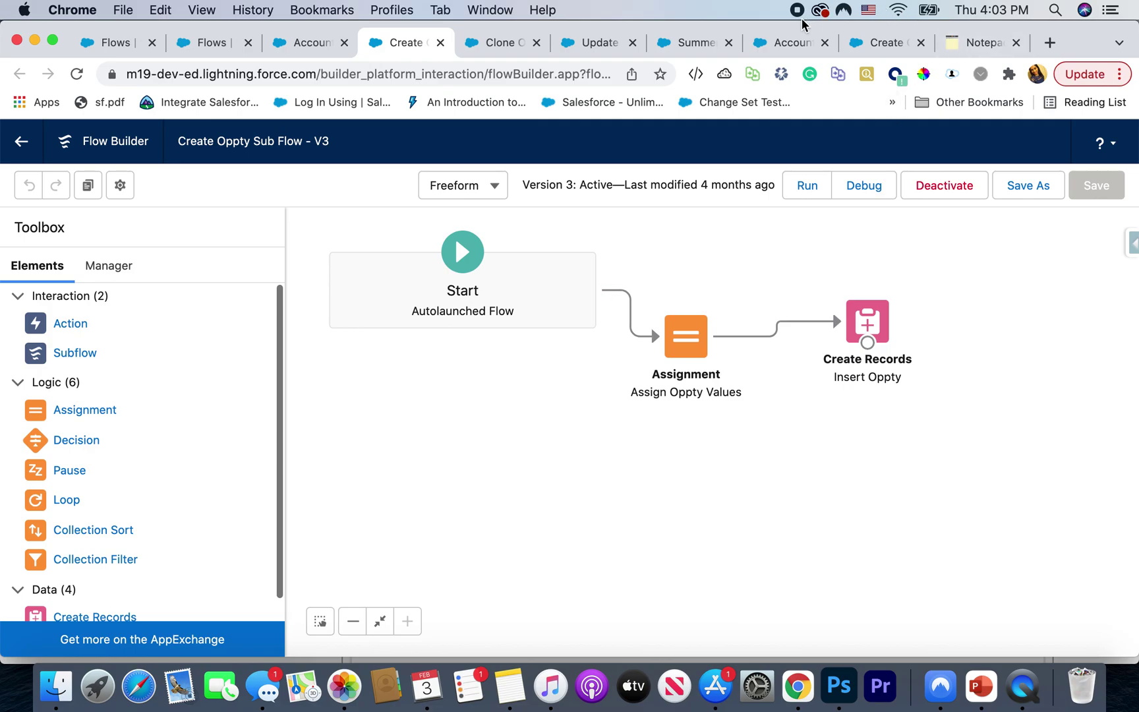
key(ctrl+shift+Tab)
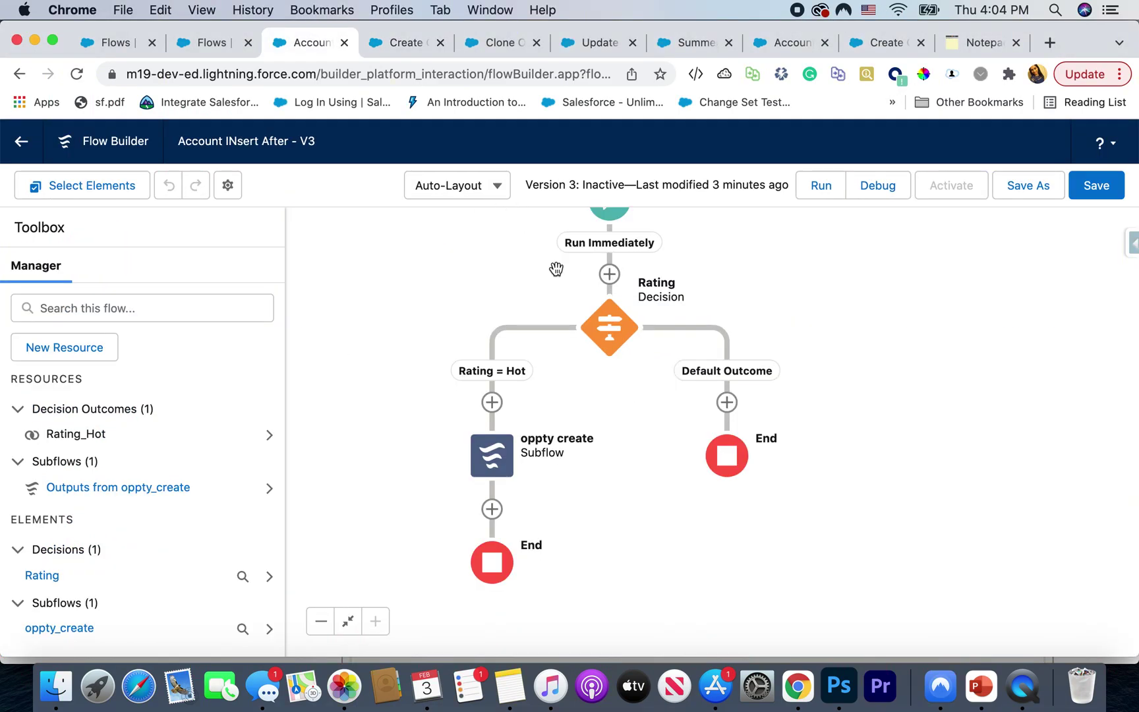
- Examine the elements and shortcuts that can be added between the start and the Rating decision
click(609, 274)
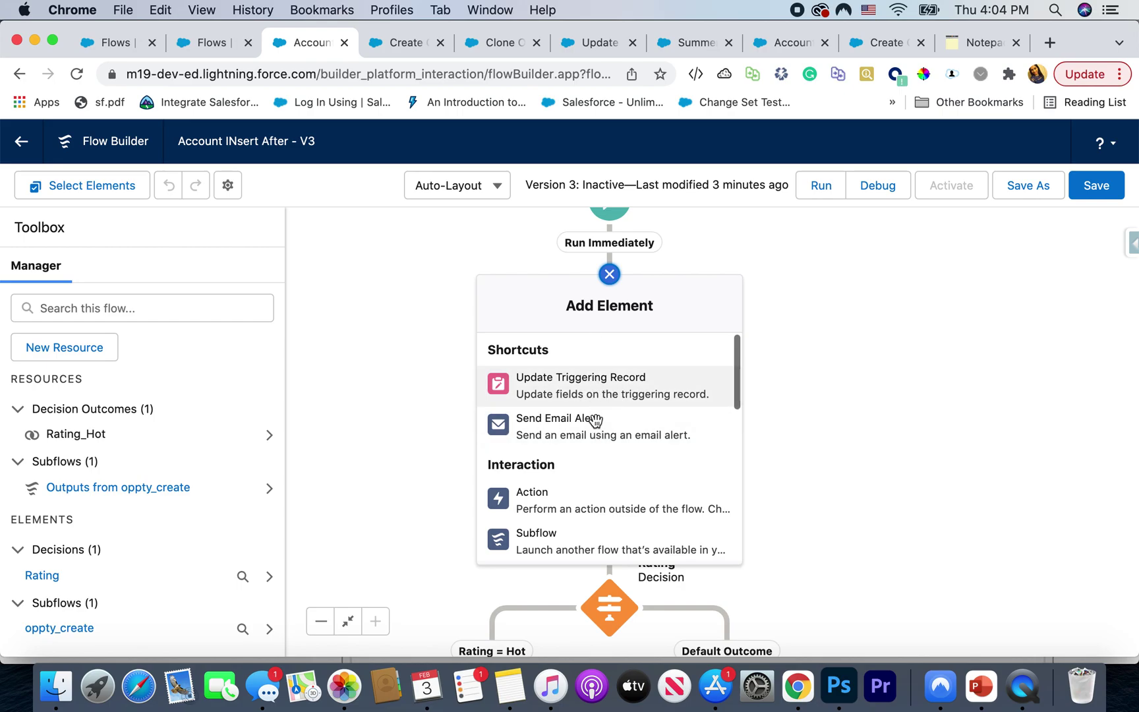
scroll(593, 472, down, 5)
scroll(596, 479, down, 3)
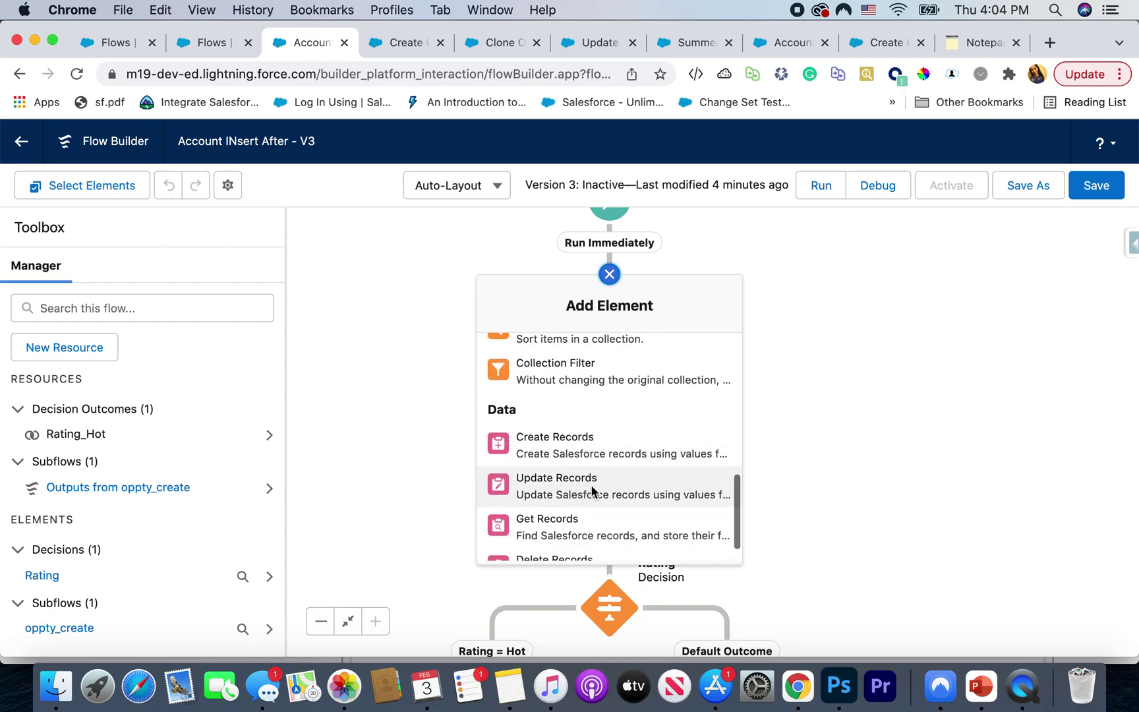
scroll(591, 488, up, 8)
- Review the record-finding options of the Update Triggering Record shortcut, and close the new element without saving
click(590, 388)
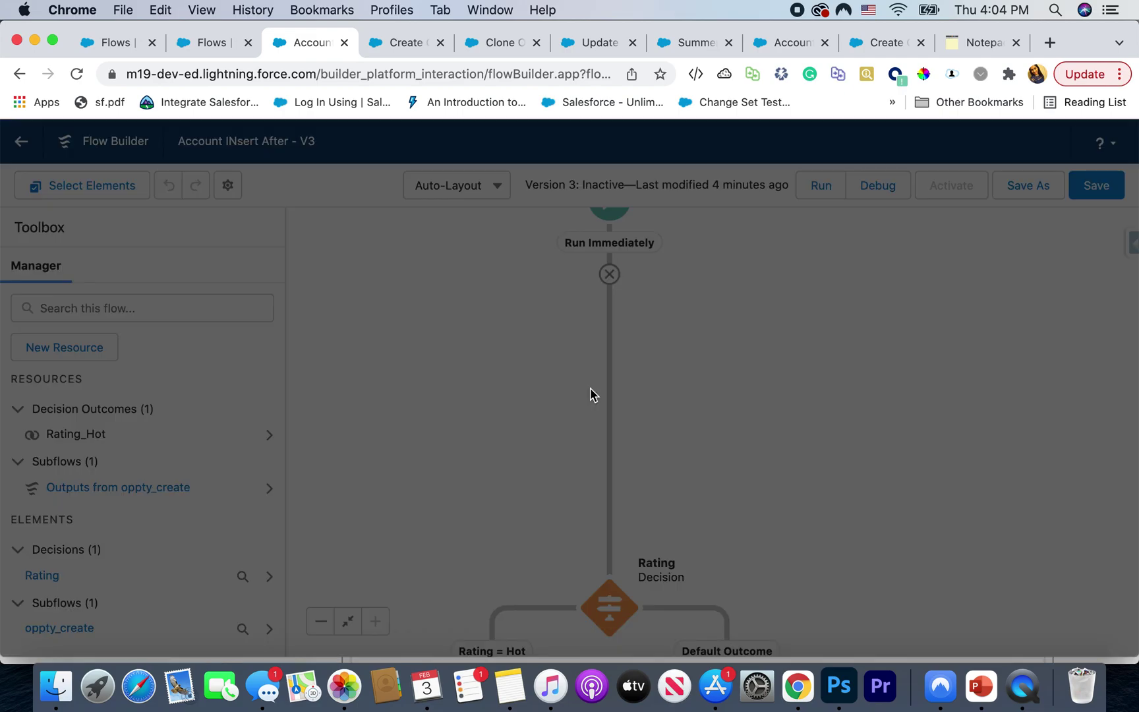
scroll(590, 389, down, 3)
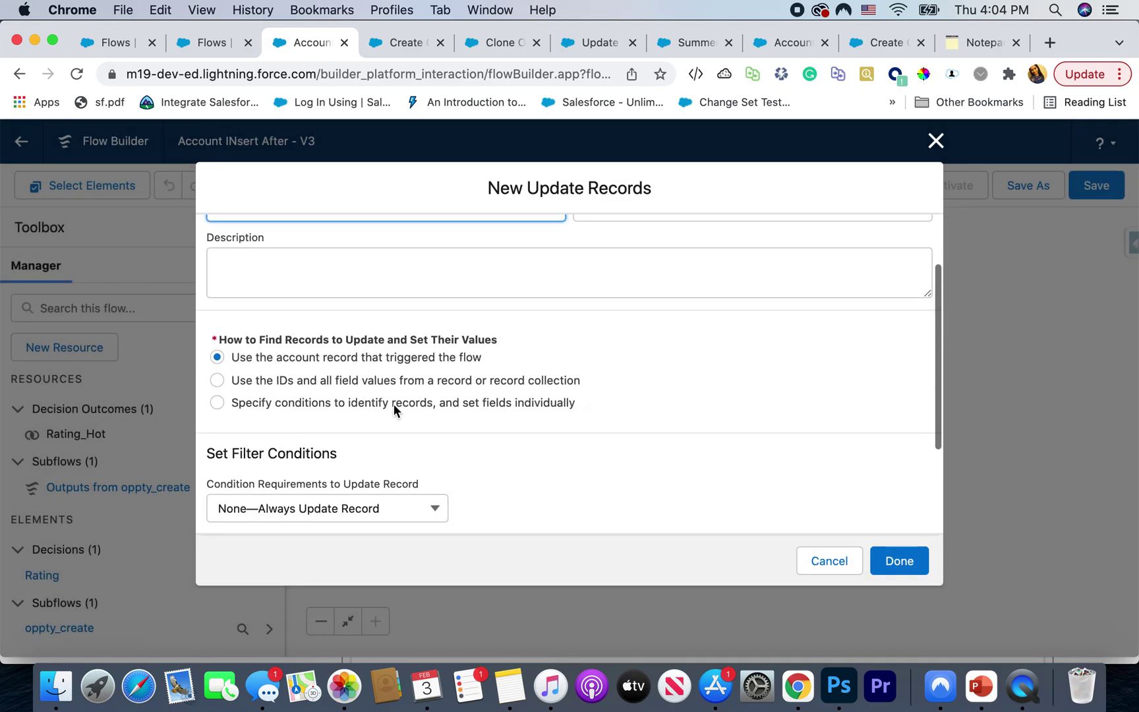
scroll(449, 460, up, 3)
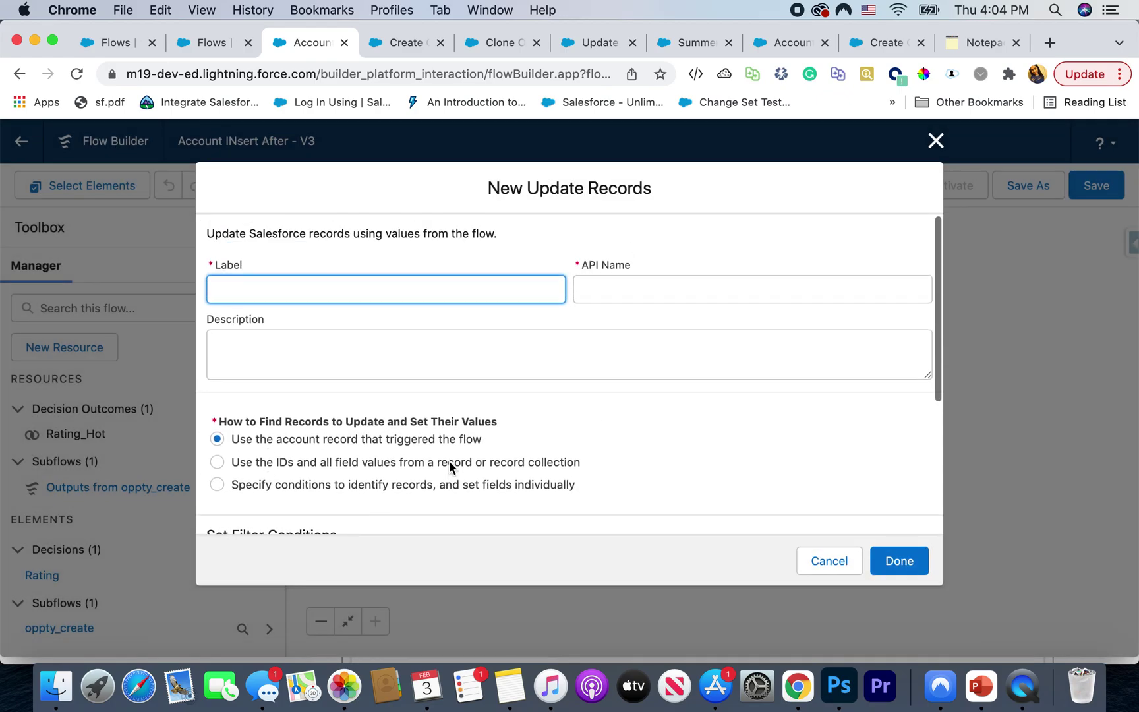
click(936, 141)
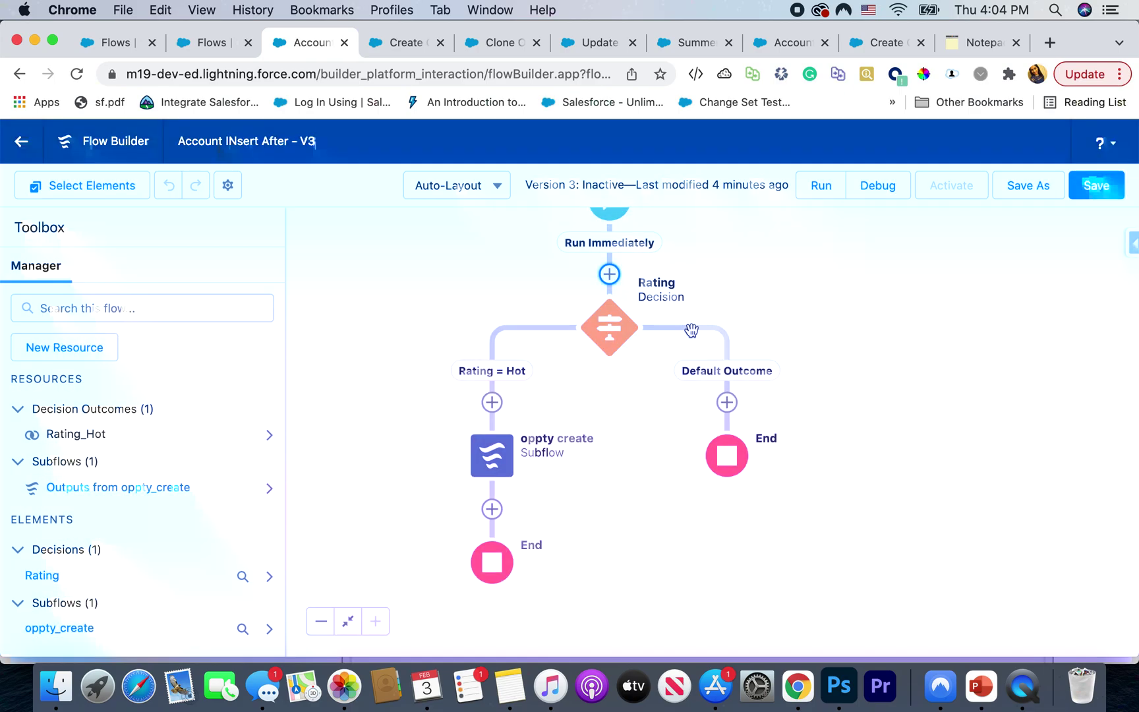
click(609, 274)
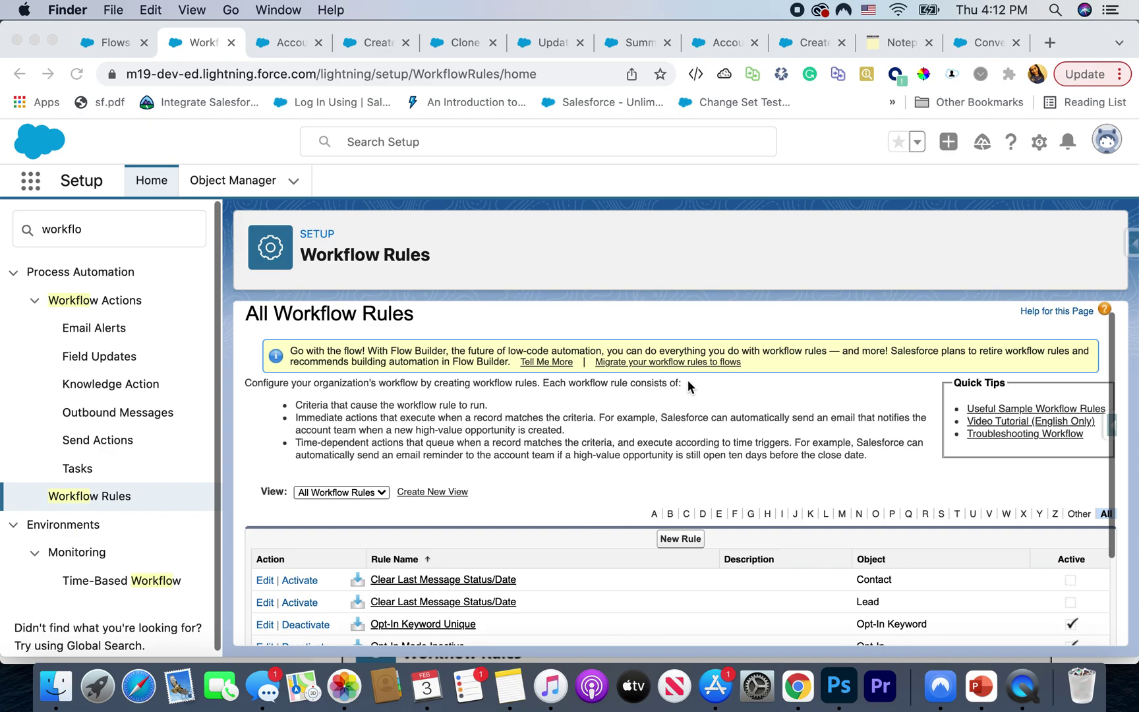
- Open the Migrate To Flow (Beta) page from the workflow rules notice, then return to Workflow Rules and review the rule list
scroll(643, 410, down, 1)
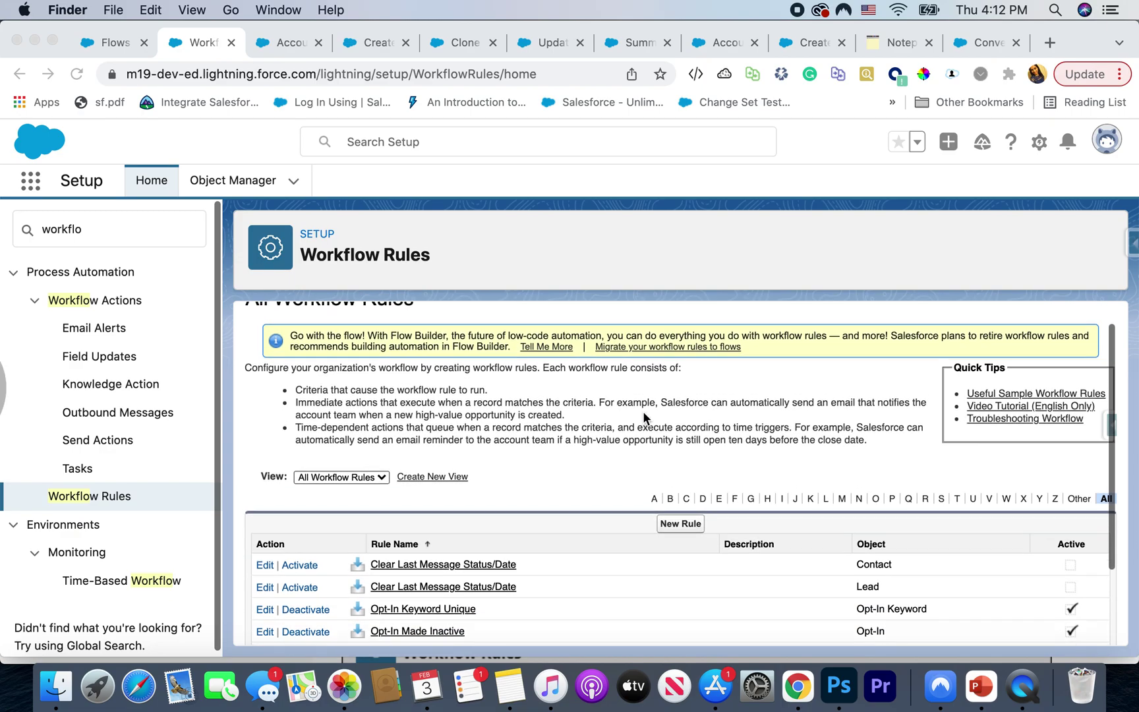
click(709, 345)
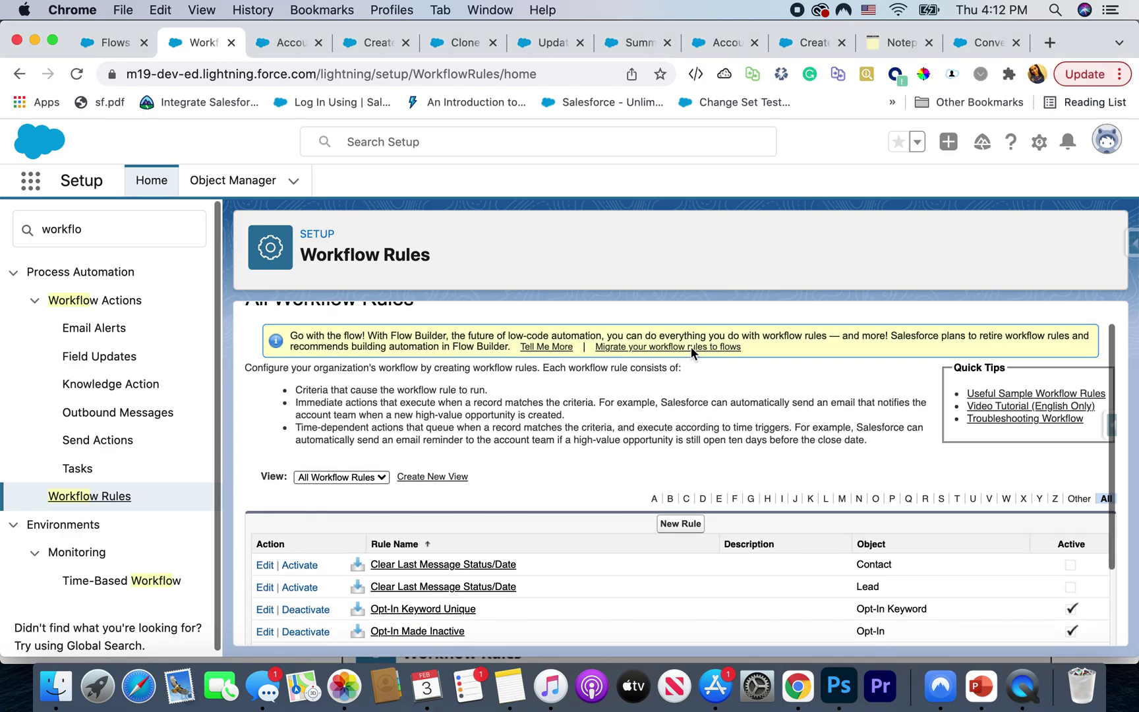
click(690, 347)
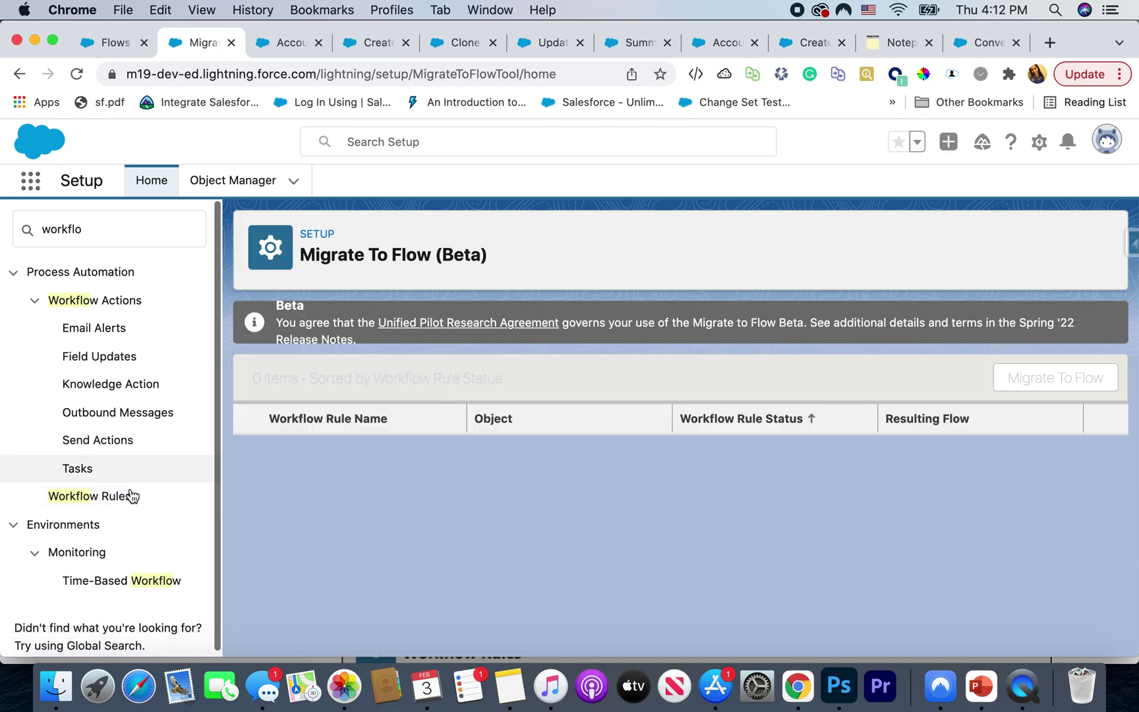
click(105, 504)
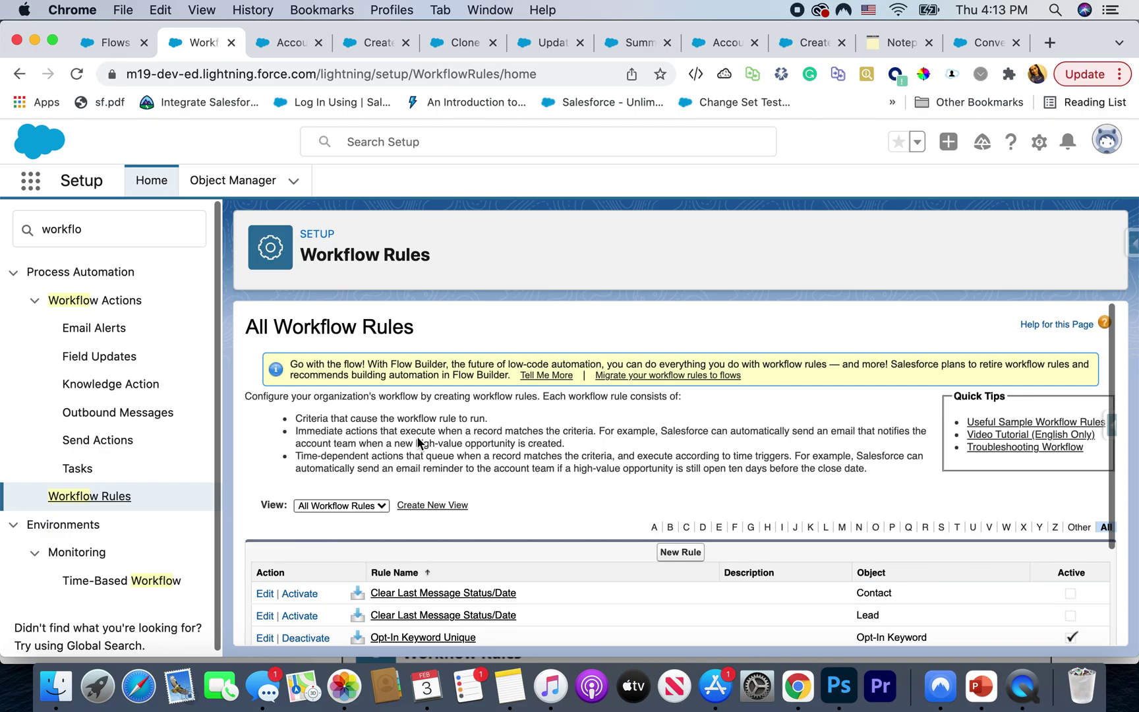
scroll(416, 436, down, 4)
scroll(416, 436, up, 4)
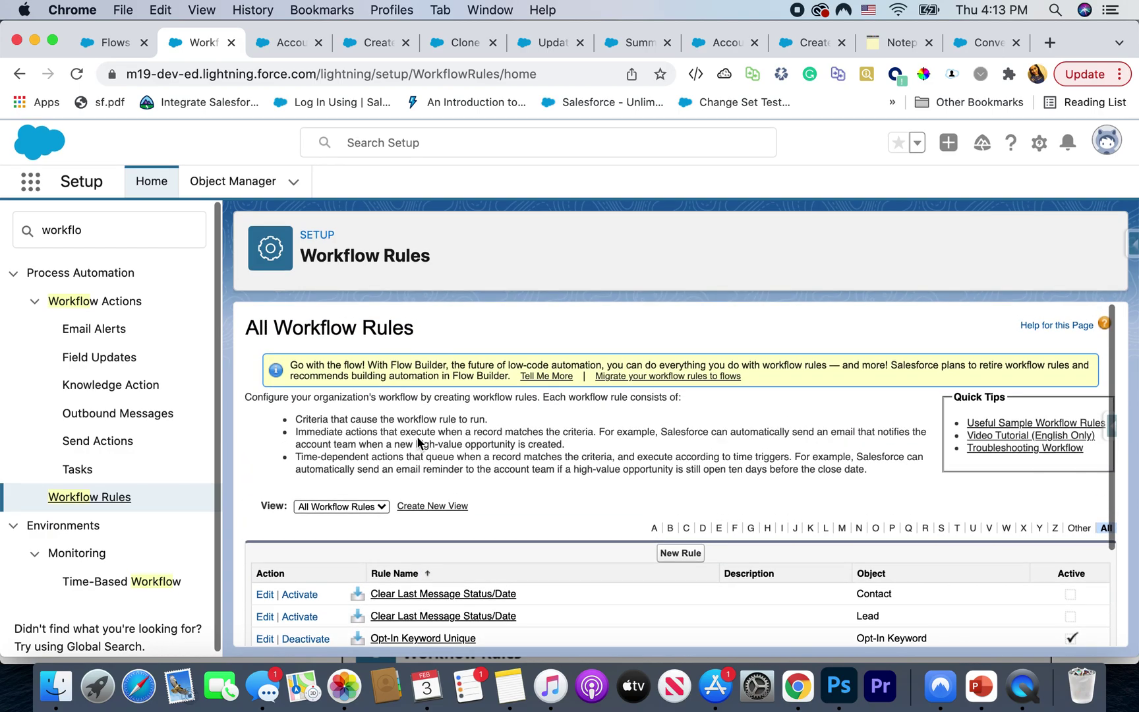
- Switch to the release note on converting workflow rules with the Migrate to Flow tool and read its supported items and migration steps
click(966, 41)
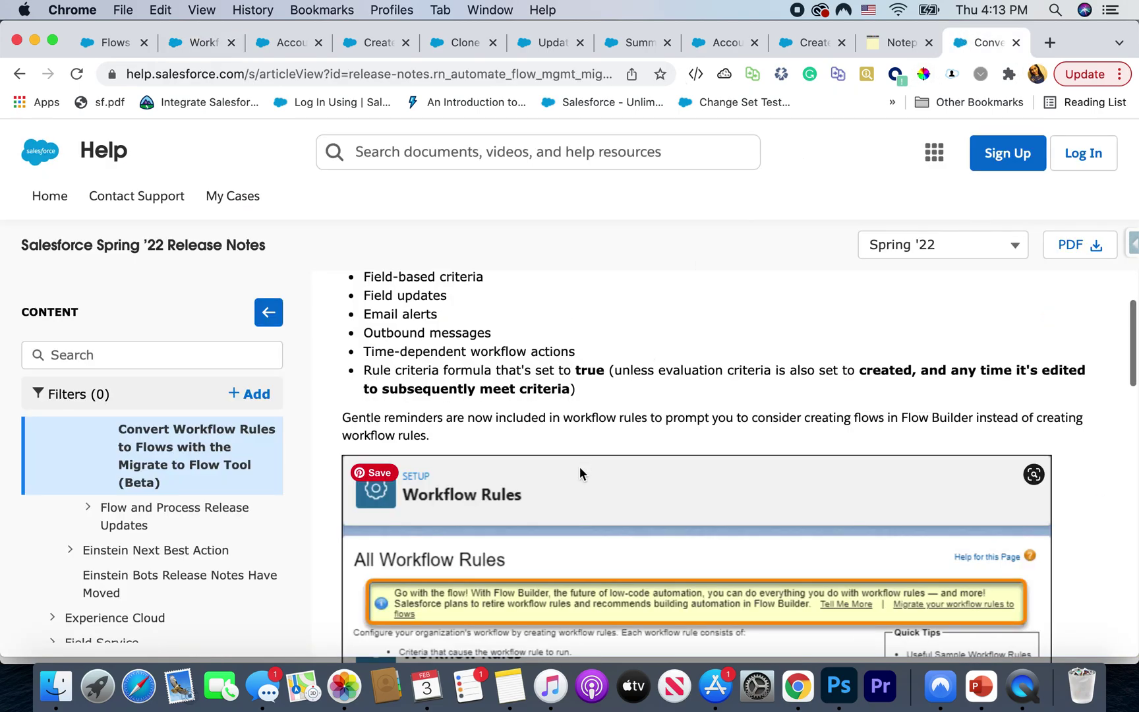
scroll(580, 471, up, 5)
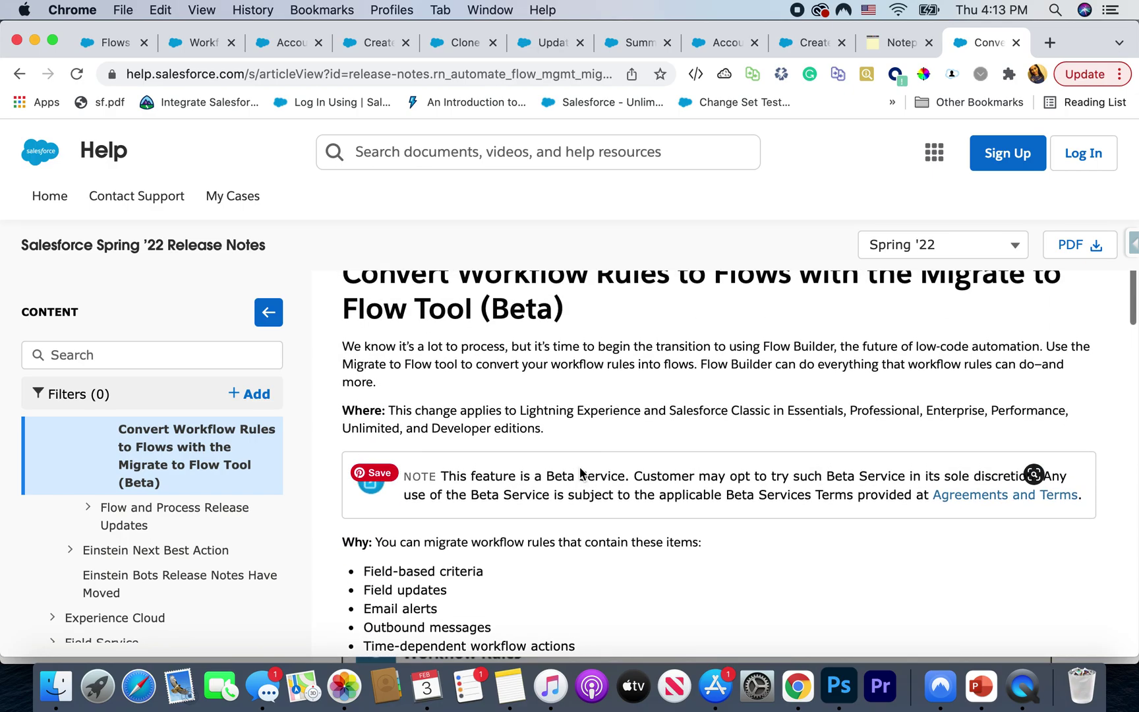
scroll(580, 471, down, 6)
scroll(579, 473, down, 5)
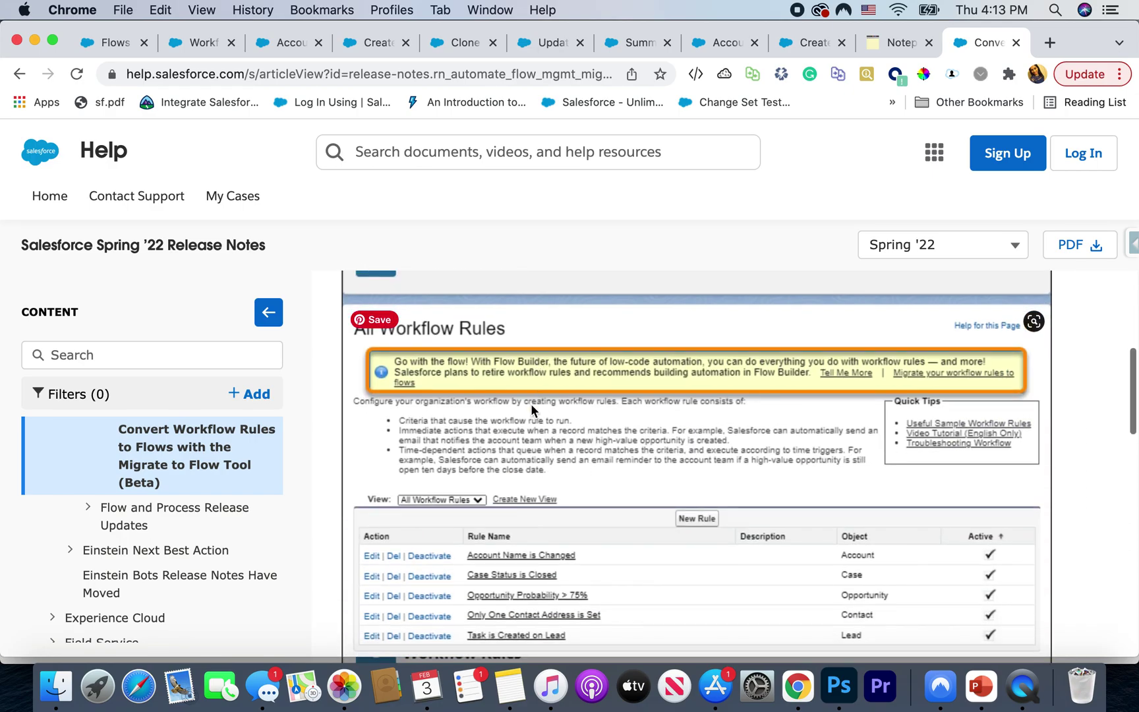
scroll(530, 391, down, 10)
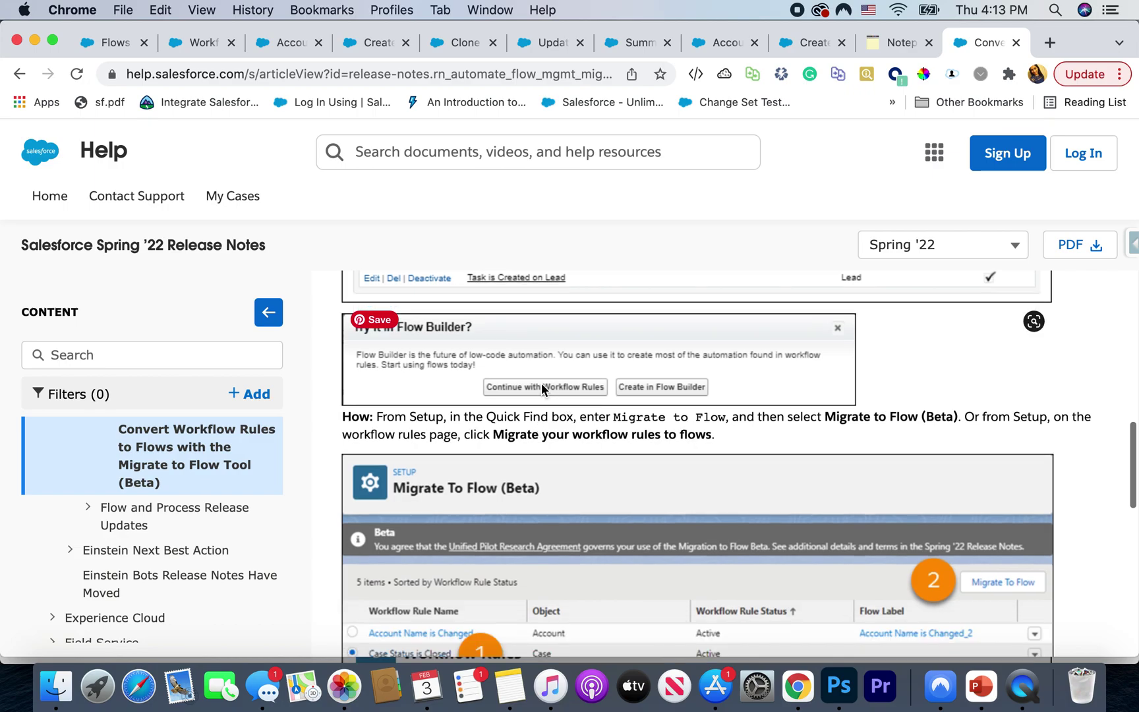
scroll(557, 472, down, 3)
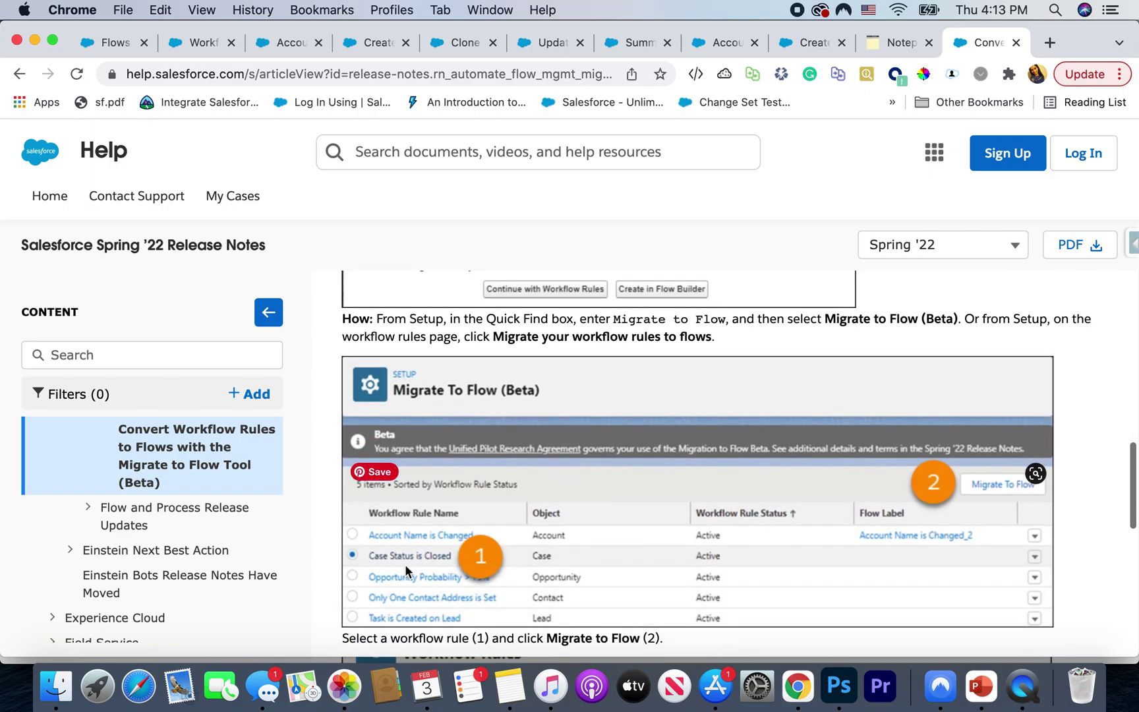
scroll(409, 564, down, 4)
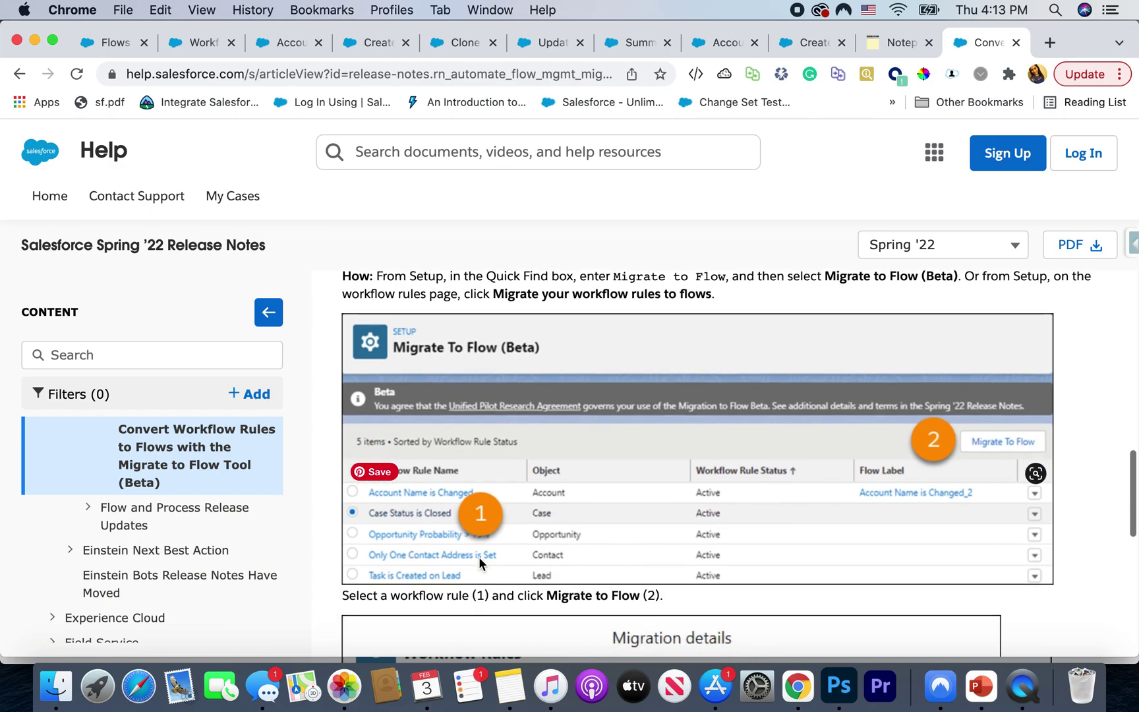
scroll(478, 557, down, 7)
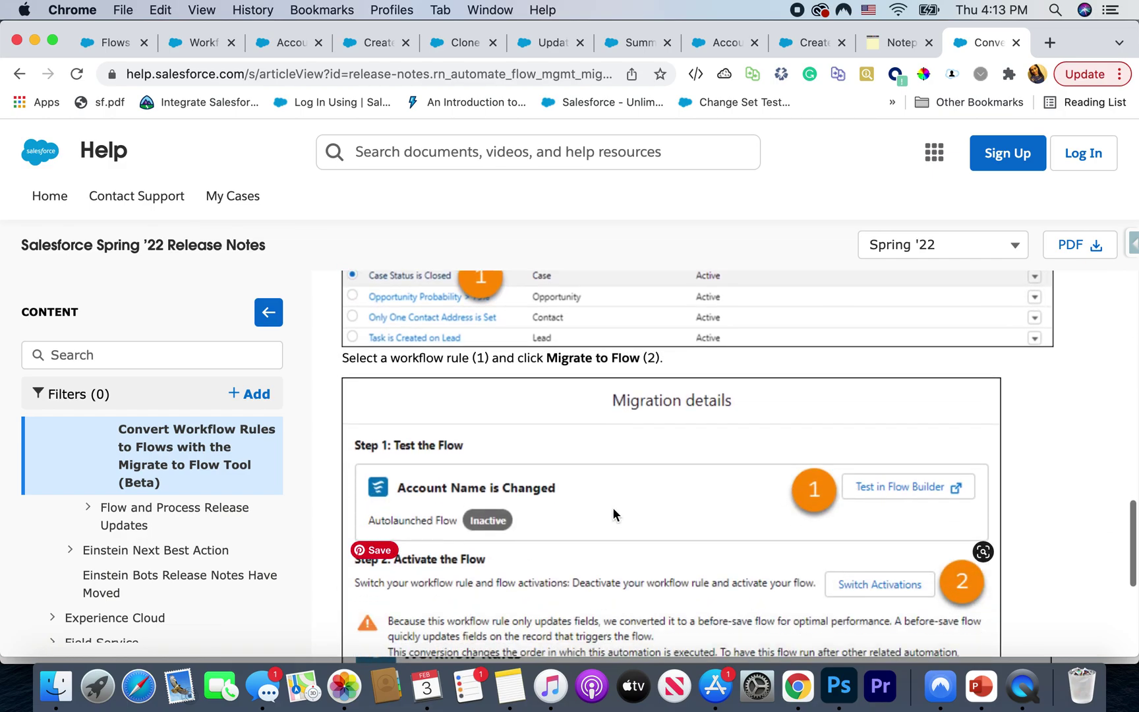
scroll(730, 505, down, 5)
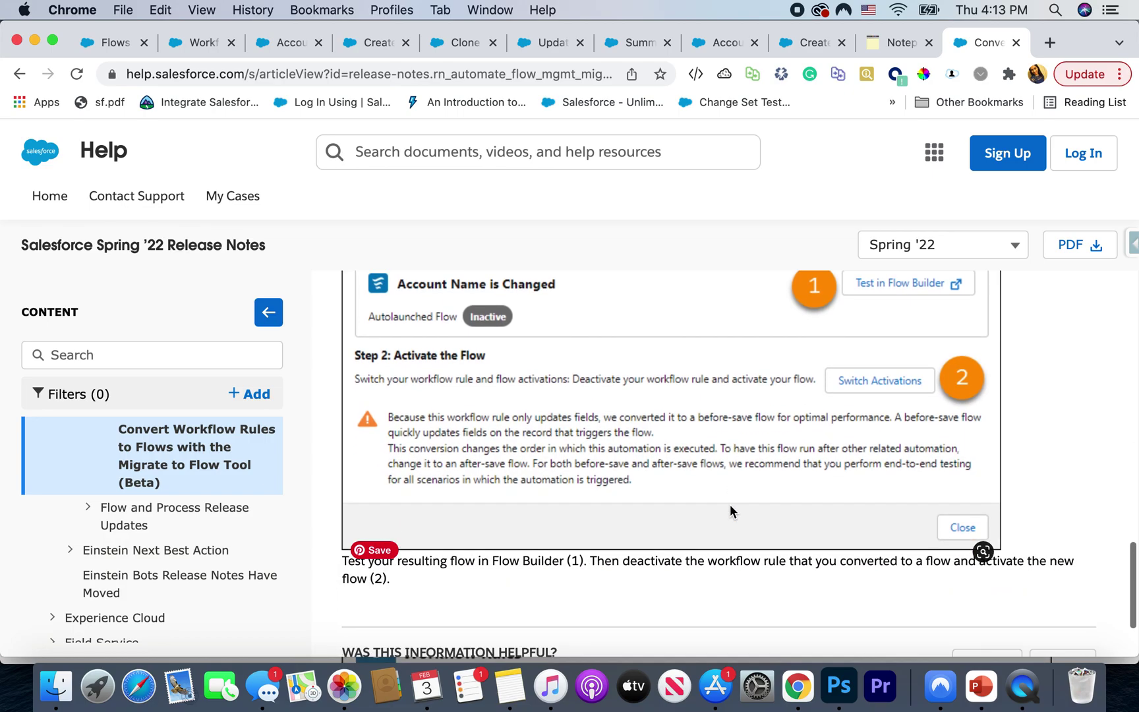
scroll(706, 482, down, 4)
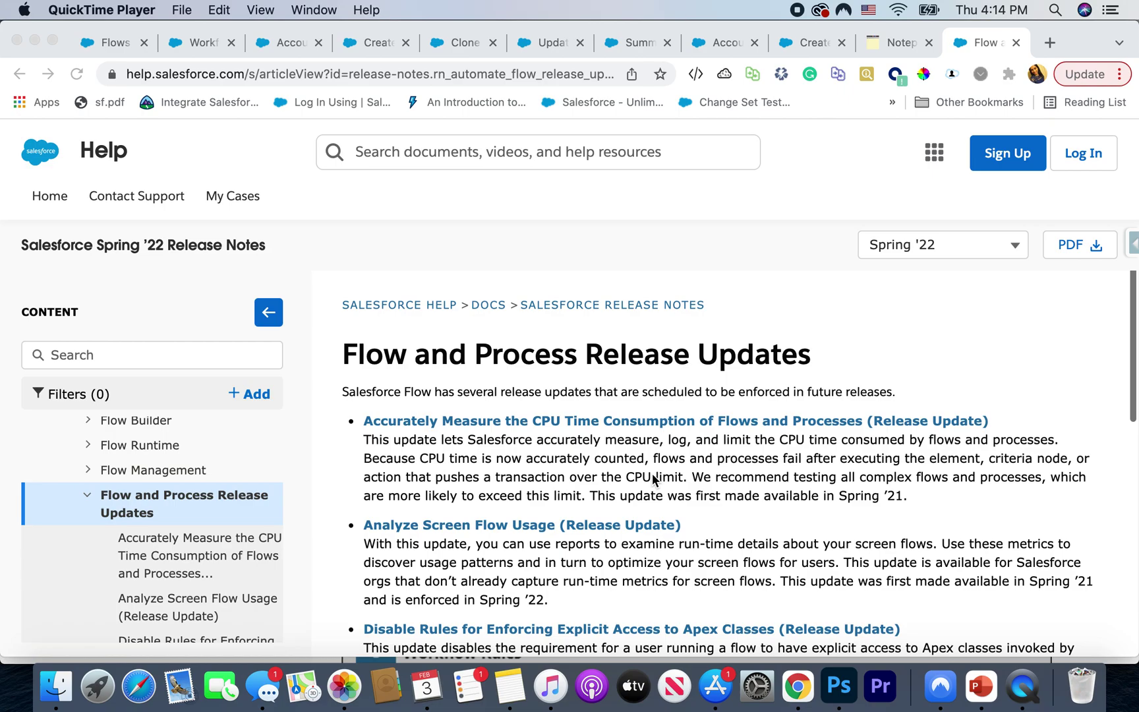
- From Flow and Process Release Updates, open the article on accurately measuring CPU time consumption of flows and processes and read it
scroll(658, 519, down, 1)
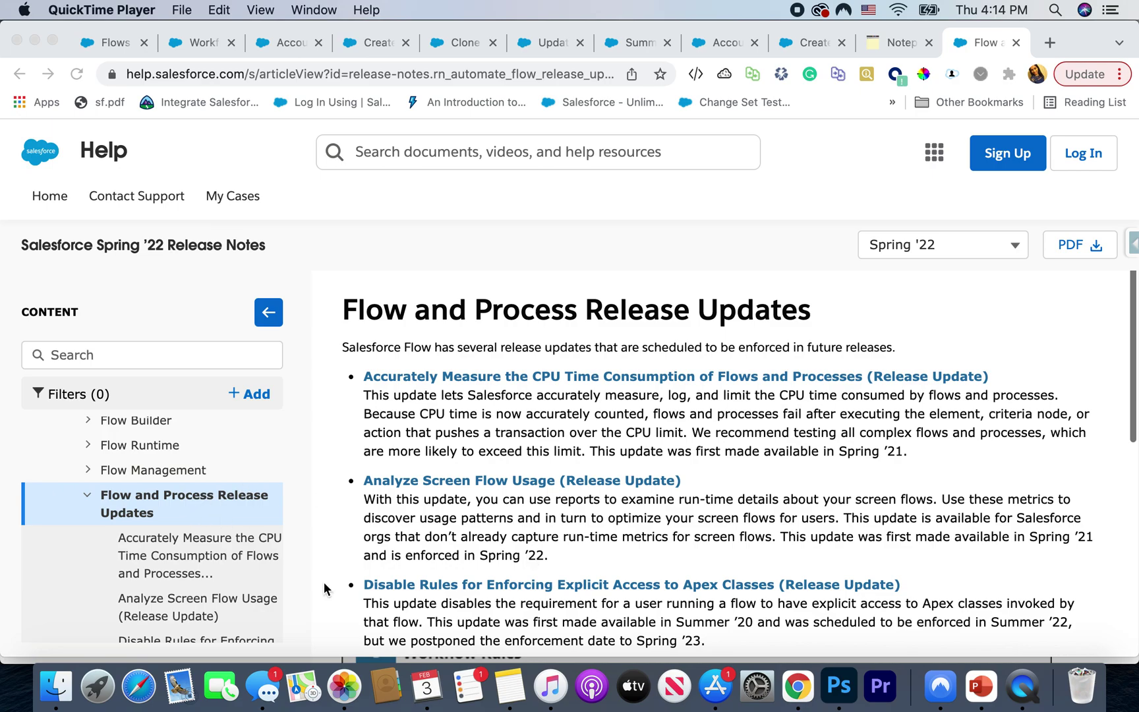
click(170, 544)
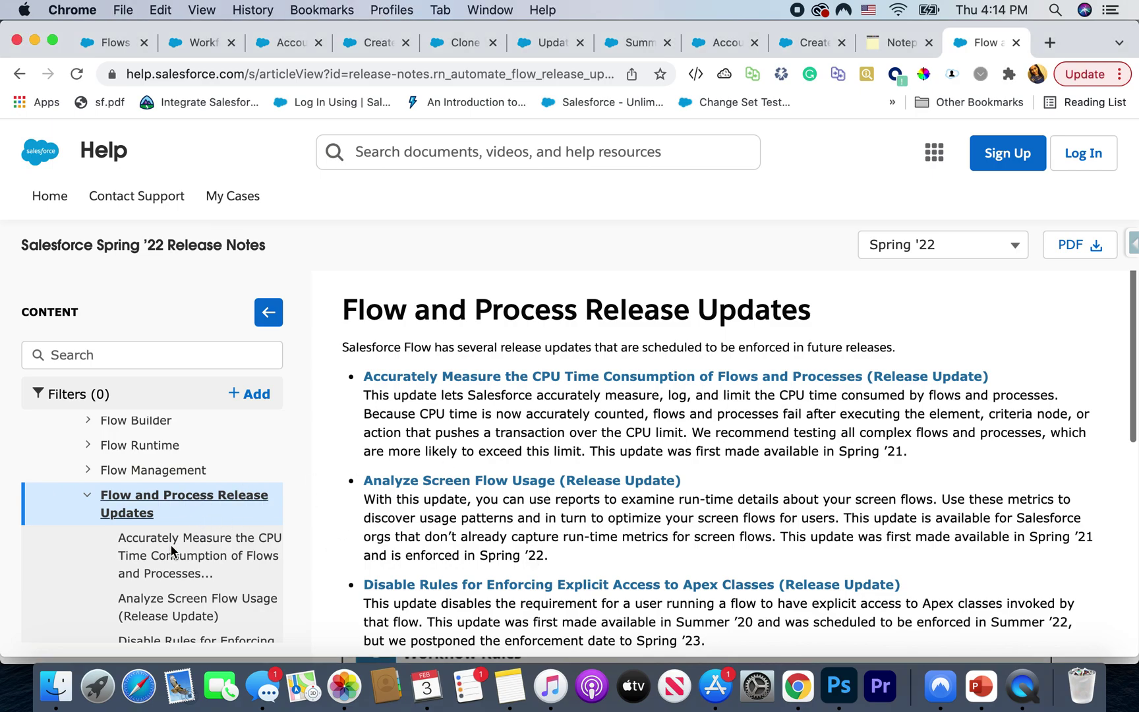
click(164, 548)
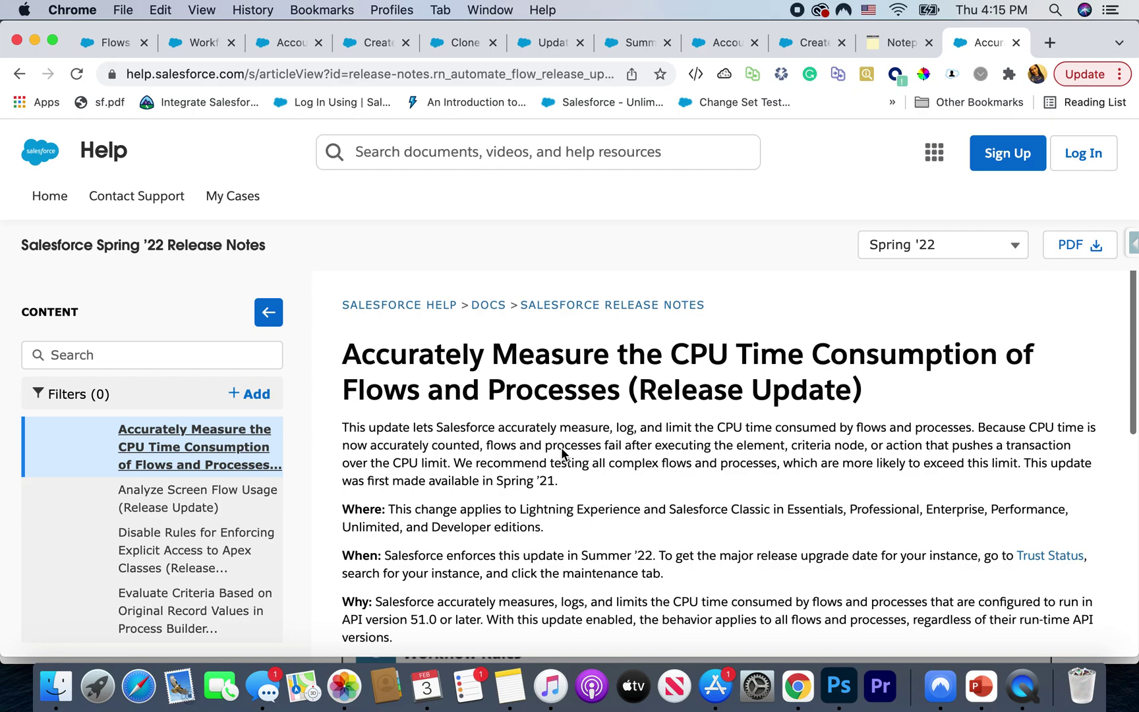
scroll(675, 562, down, 5)
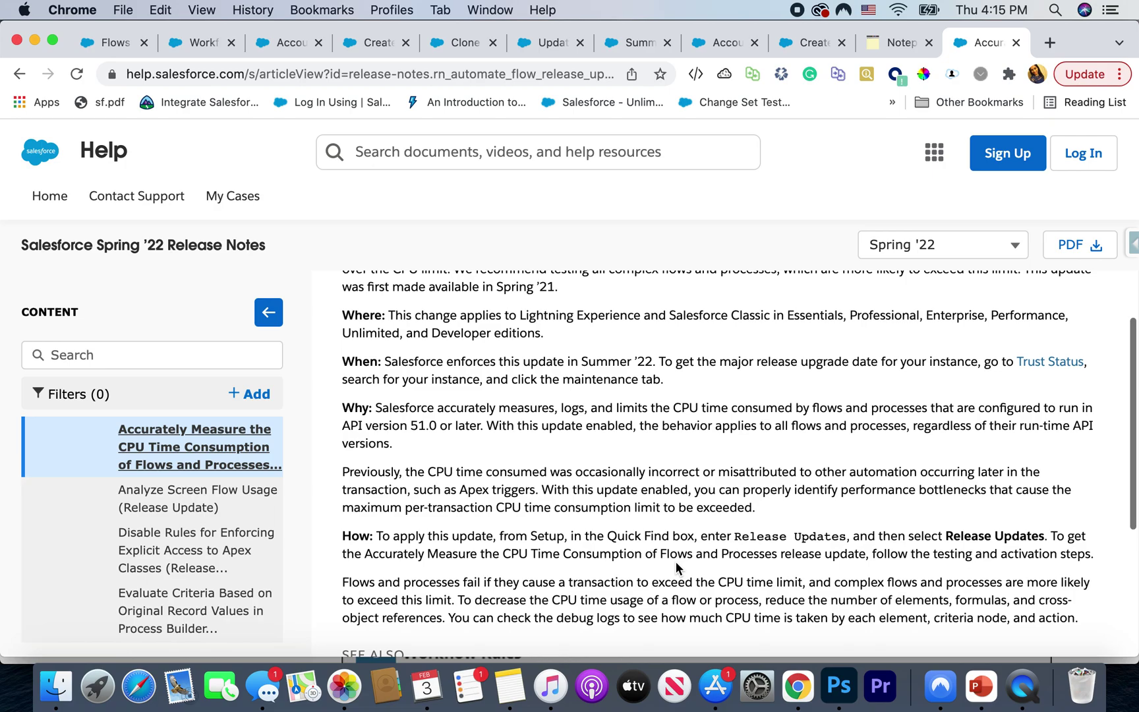
scroll(232, 495, up, 1)
scroll(232, 495, down, 1)
- Open the release update on evaluating criteria based on original record values in Process Builder and read its details
scroll(217, 501, down, 2)
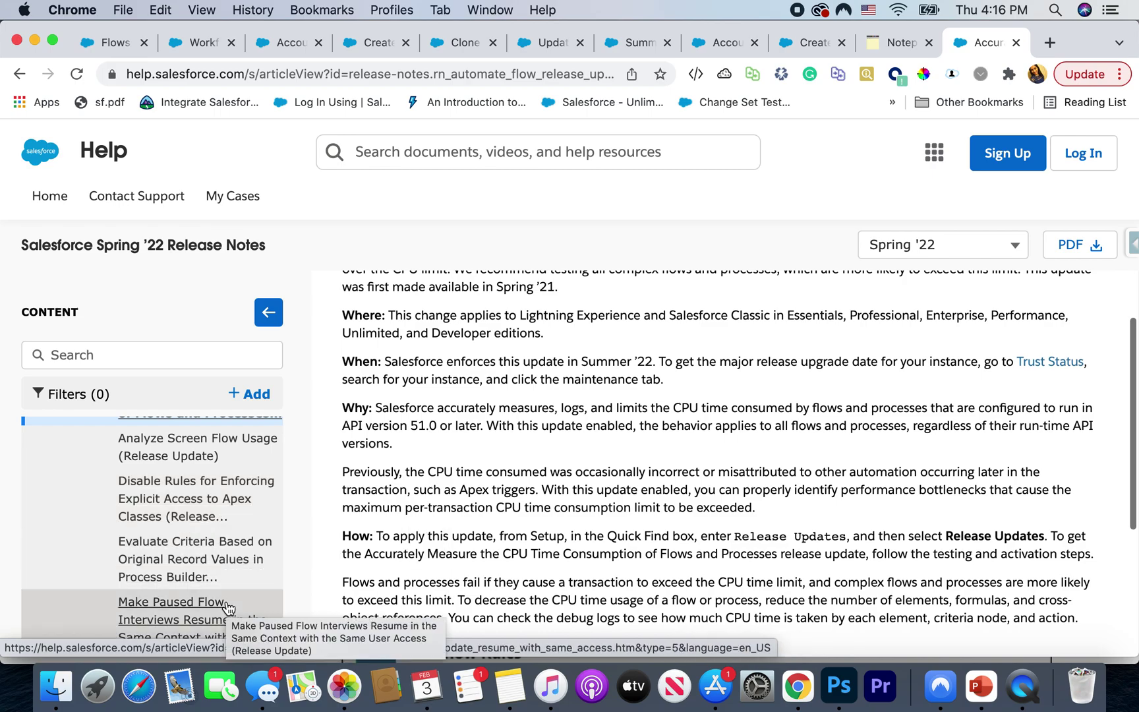
scroll(224, 603, down, 2)
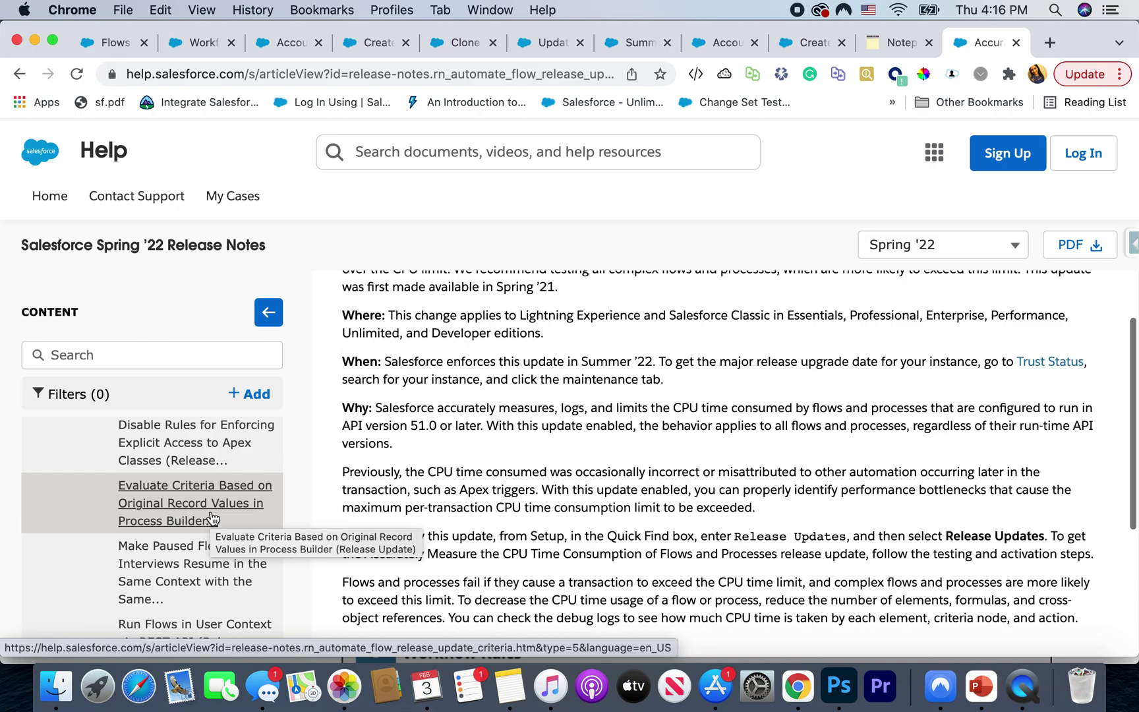
scroll(211, 517, down, 1)
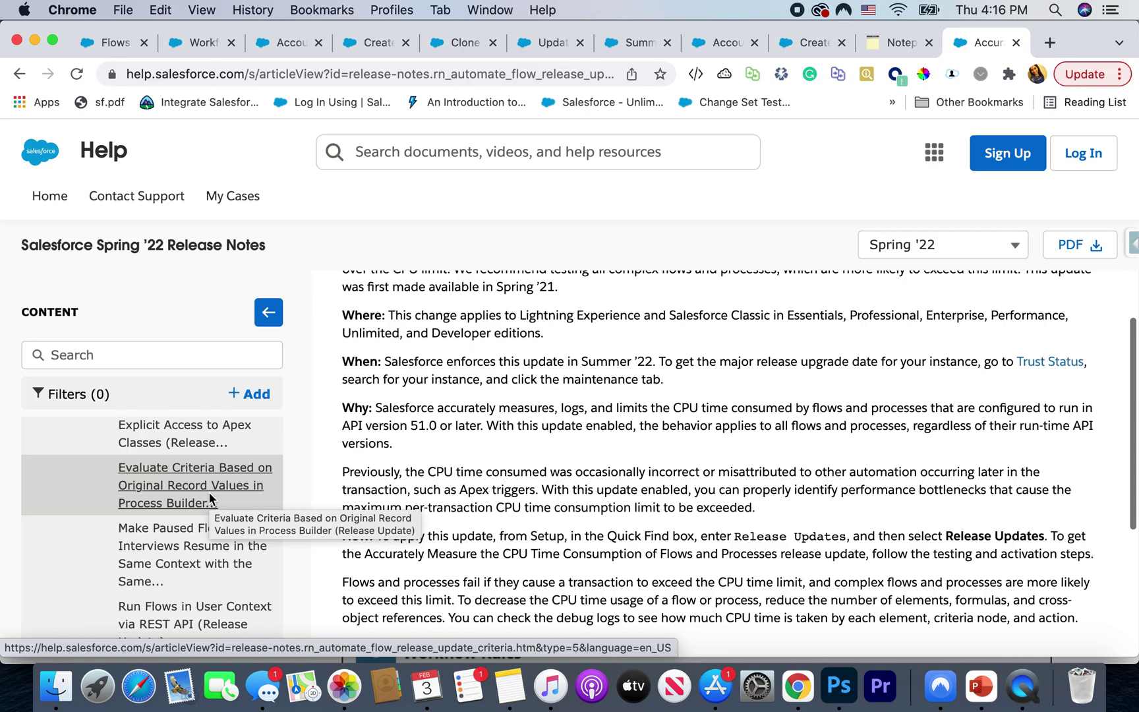
click(208, 492)
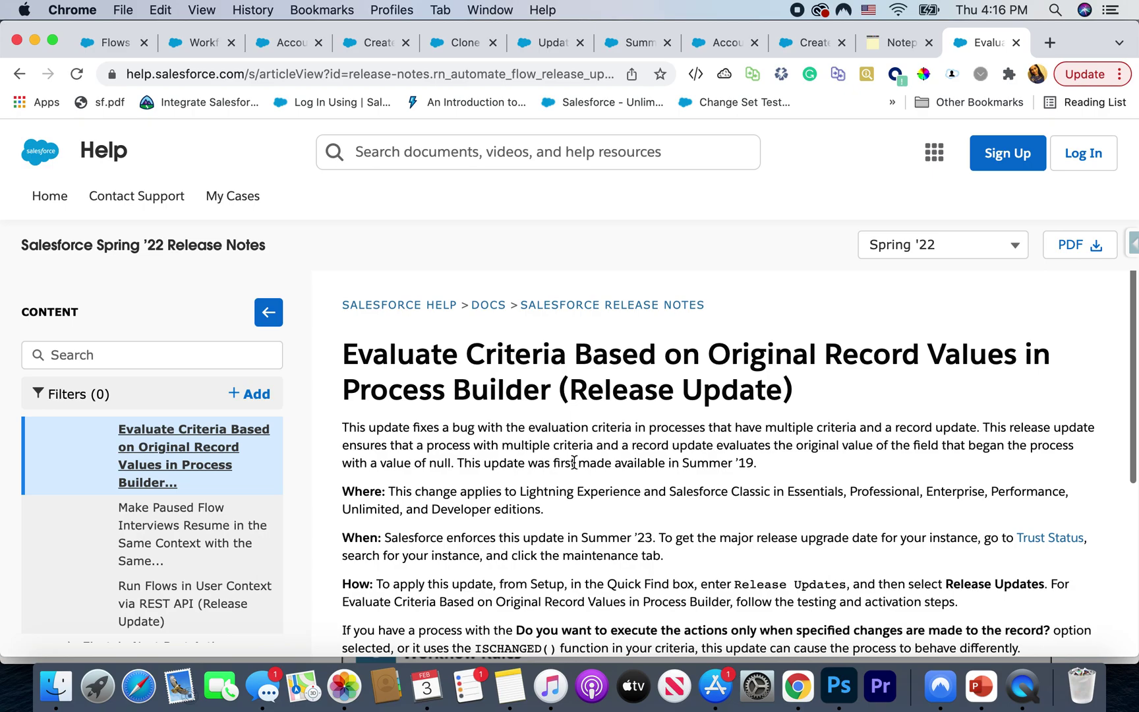
scroll(597, 512, down, 3)
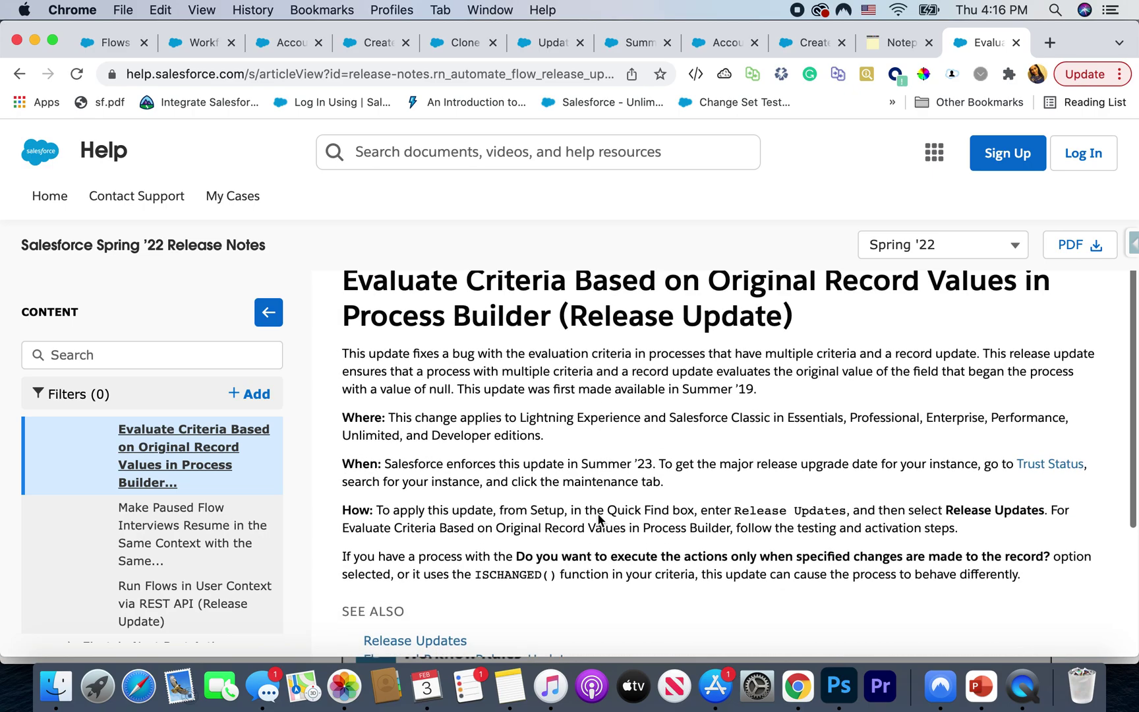
scroll(186, 526, up, 1)
scroll(185, 525, down, 2)
scroll(185, 526, up, 2)
- Look through the Salesforce Flow topics under Einstein Automate in the Spring '22 release notes contents
scroll(185, 525, up, 3)
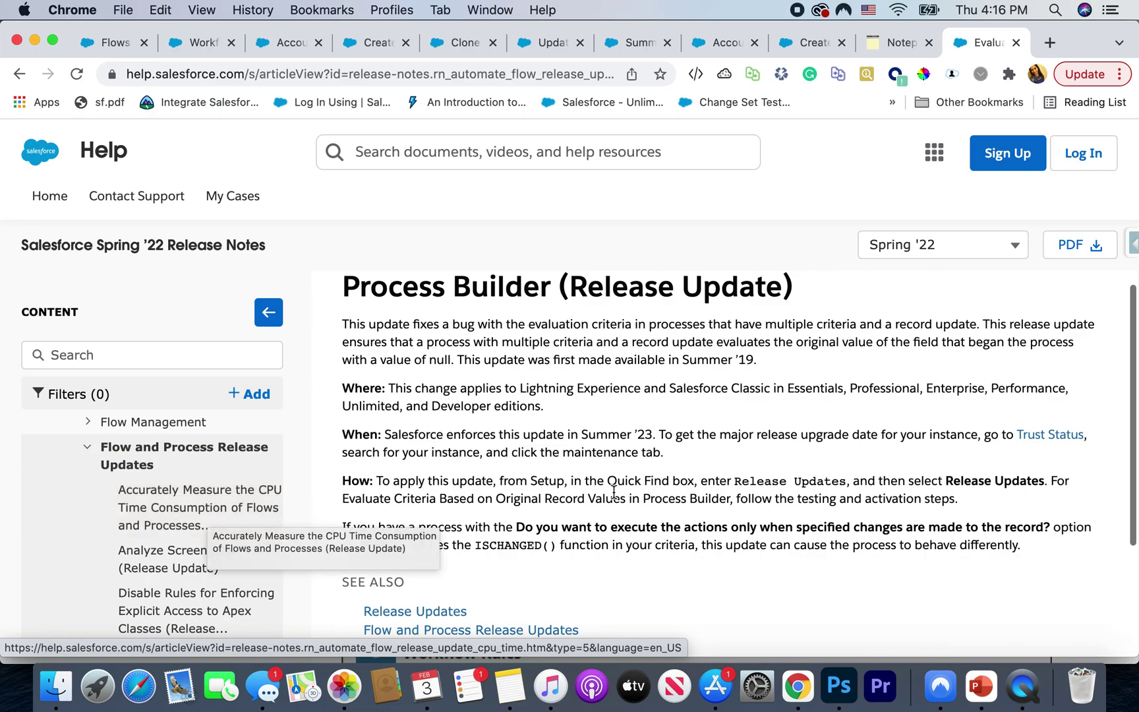
scroll(190, 540, up, 5)
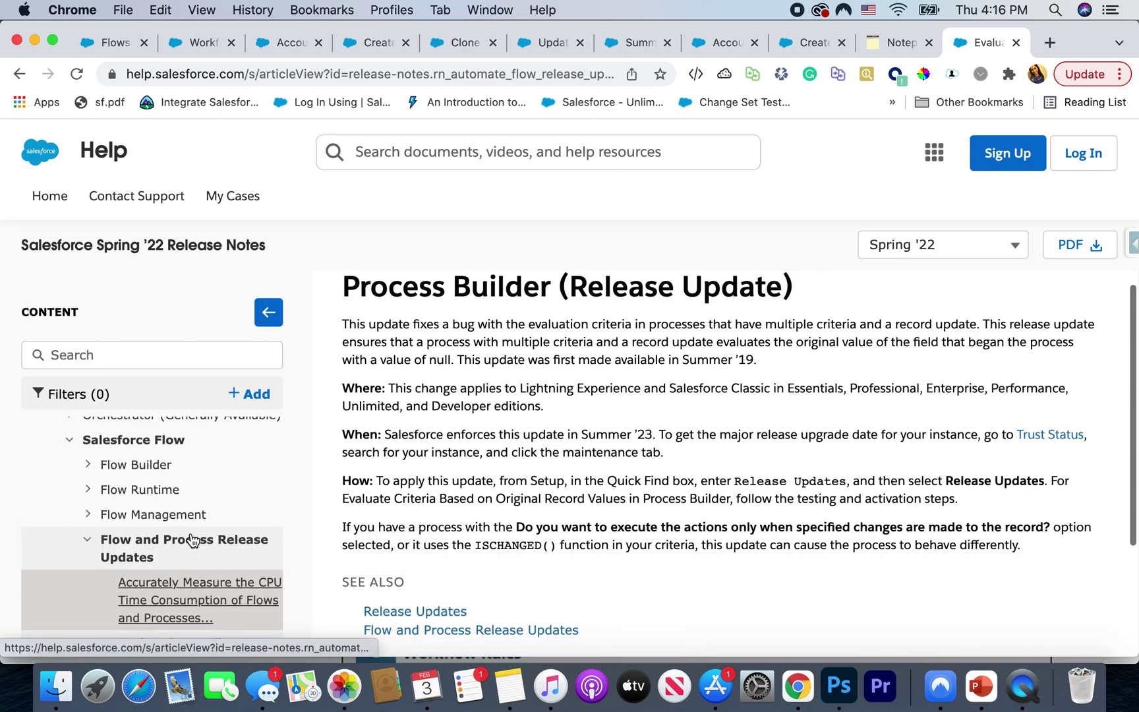
scroll(148, 494, up, 2)
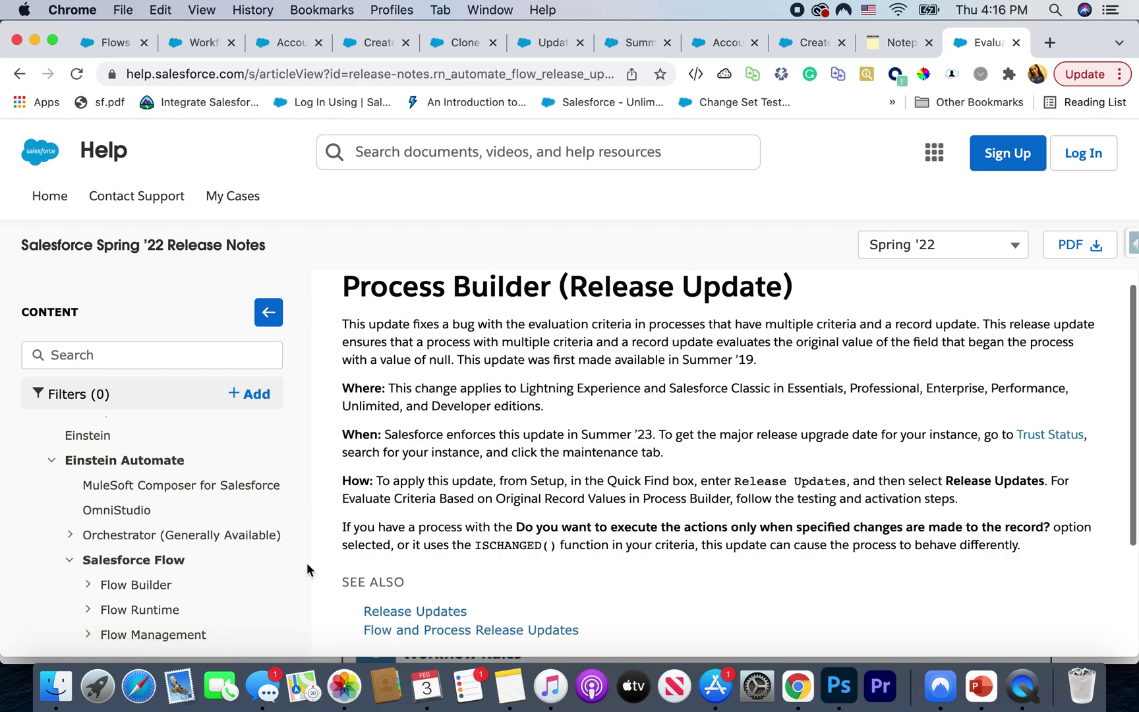
scroll(213, 573, down, 2)
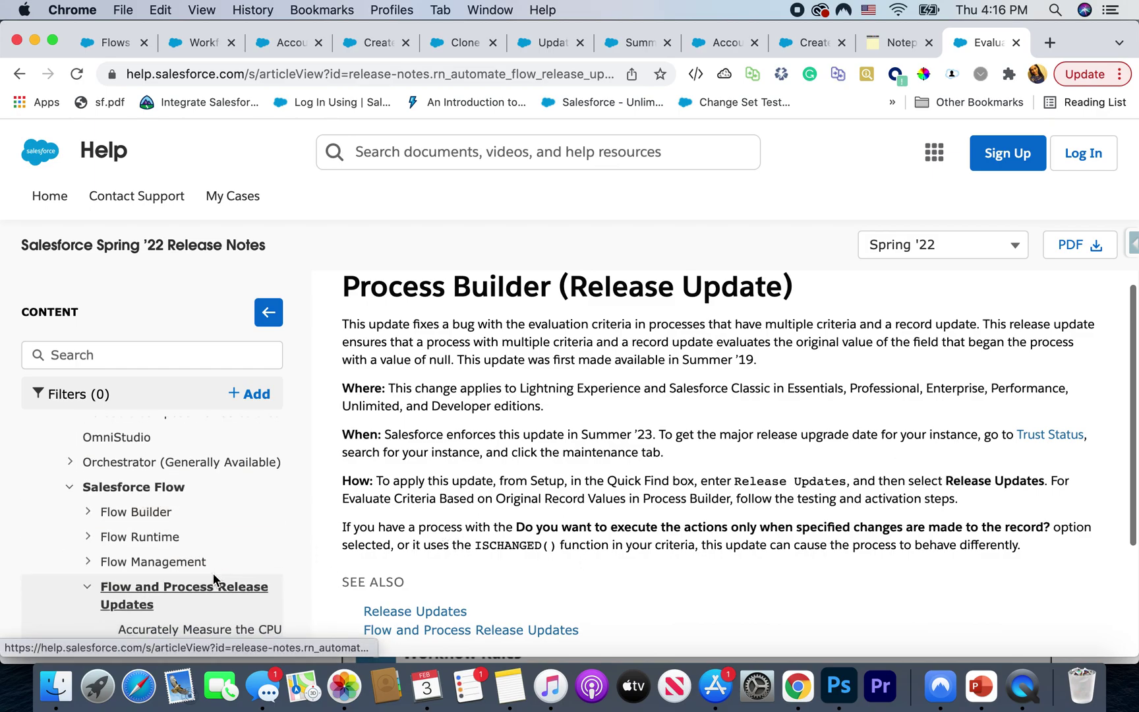